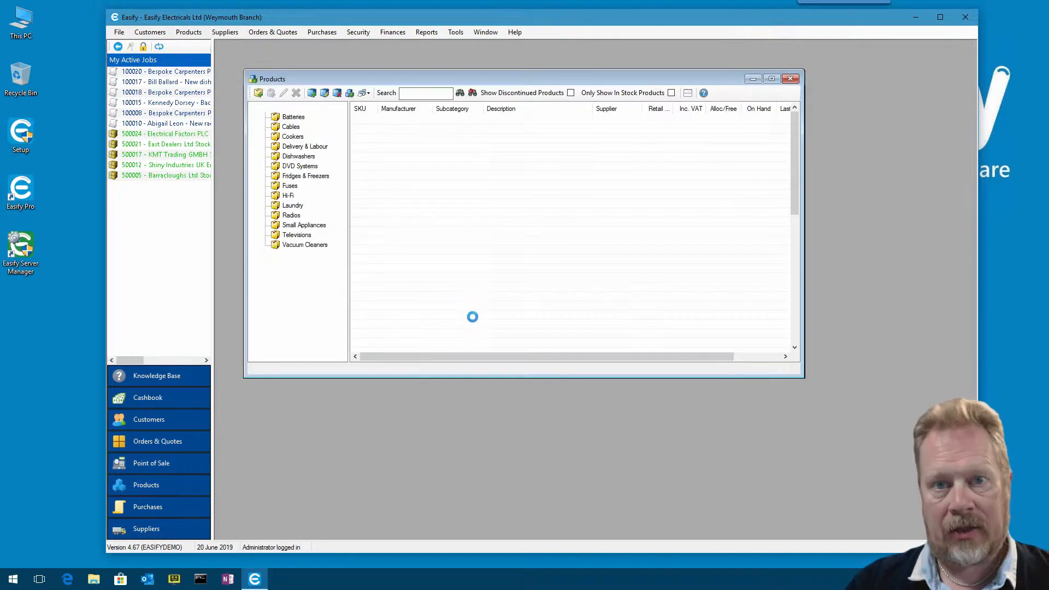
Choose the 50mm x 25mm price label from the print options for product SKU 100004.
{"action": "right_click", "coordinate": [395, 157]}
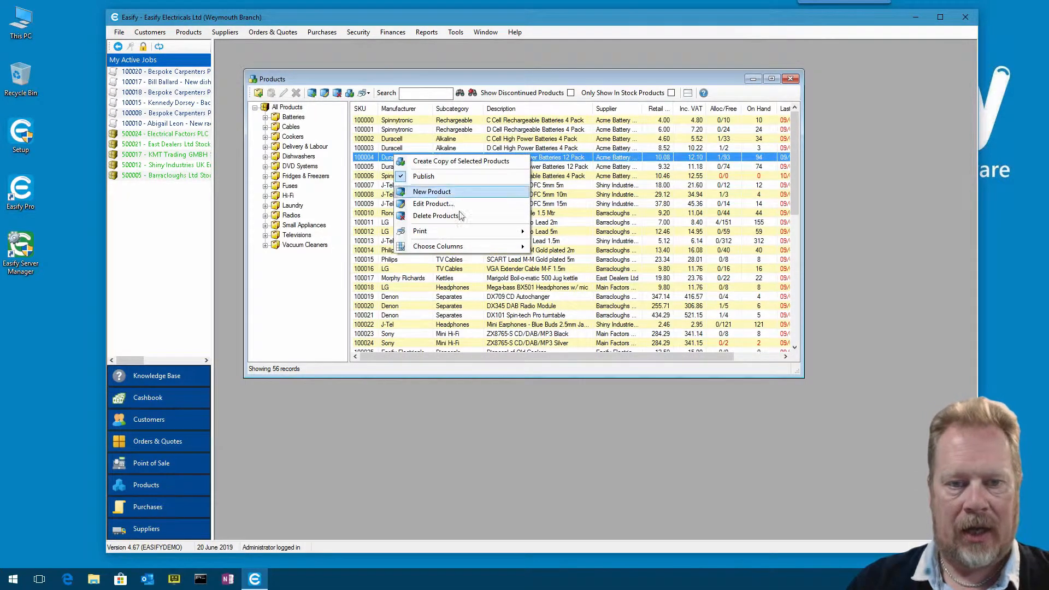
{"action": "mouse_move", "coordinate": [477, 228]}
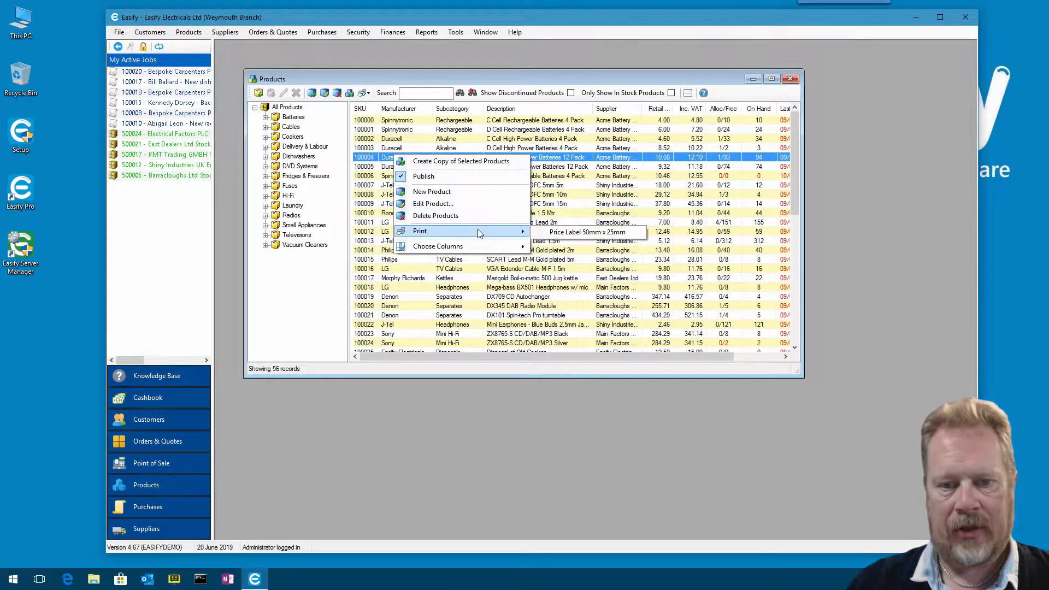
{"action": "left_click", "coordinate": [598, 233]}
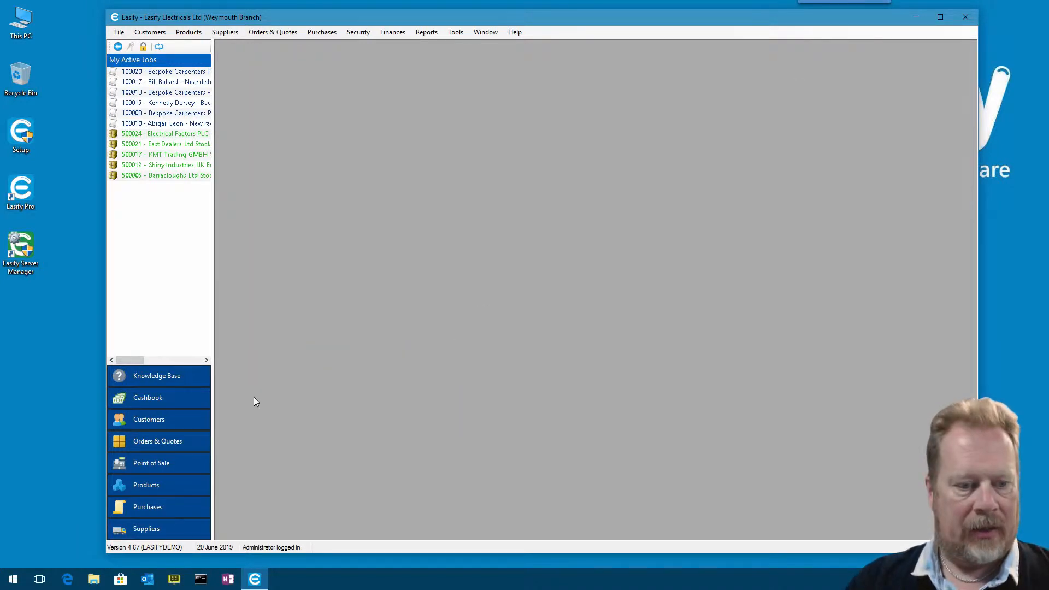
Open the newest order in Orders & Quotes, the Bespoke Carpenters quote in progress, for viewing.
{"action": "left_click", "coordinate": [155, 444]}
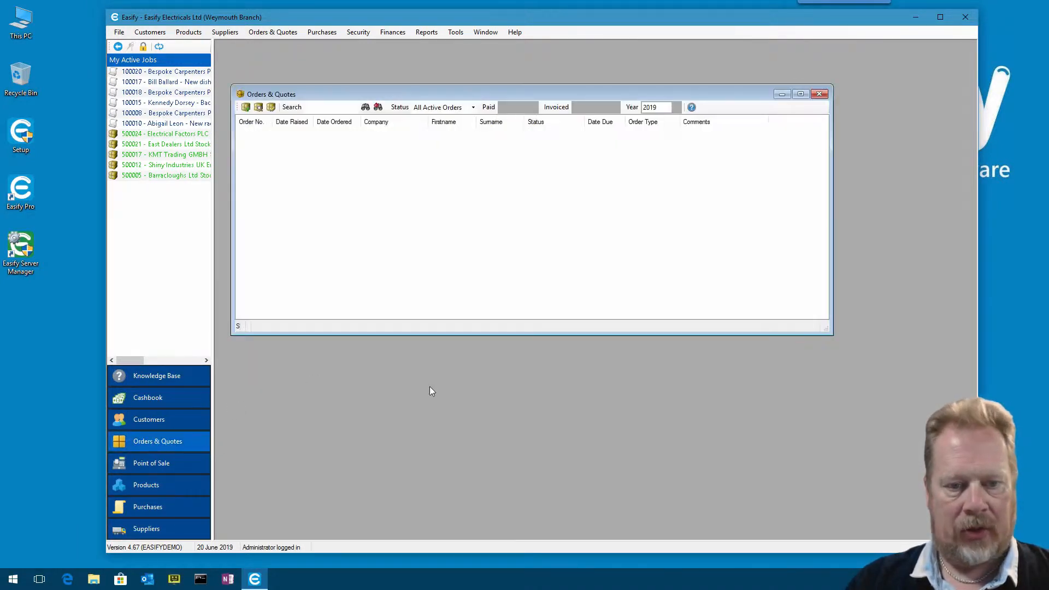
{"action": "double_click", "coordinate": [392, 135]}
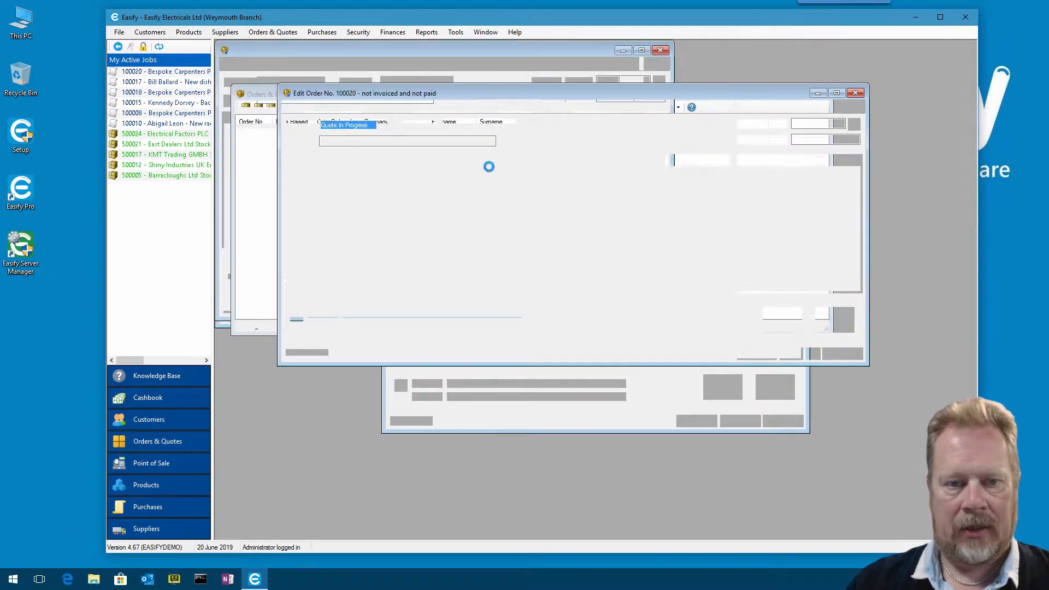
{"action": "left_click_drag", "start_coordinate": [487, 94], "coordinate": [467, 81]}
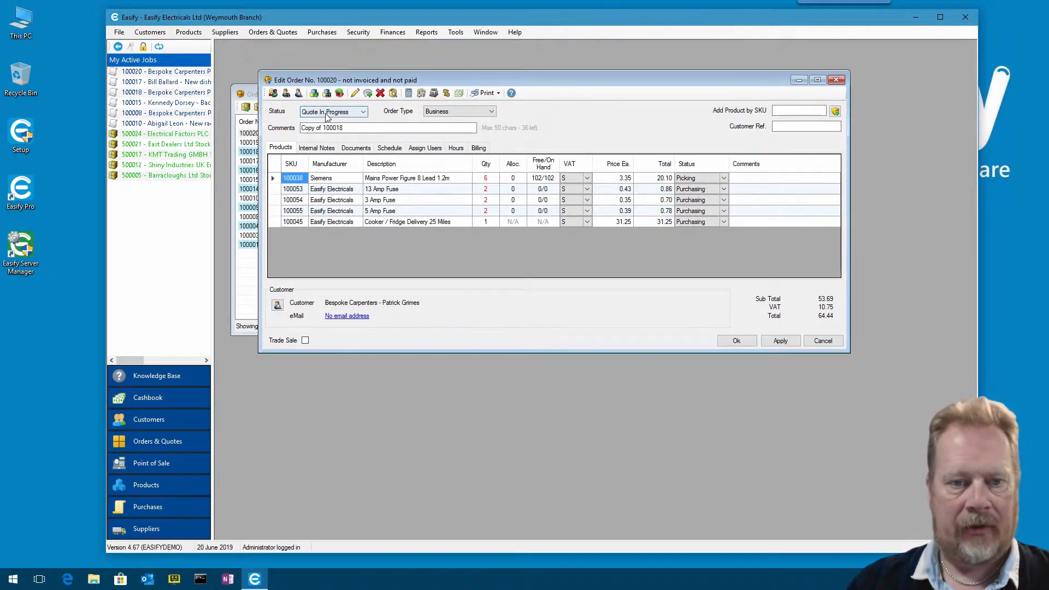
Preview the order's Quote document in an enlarged preview window and close both the preview and the order.
{"action": "left_click", "coordinate": [495, 93]}
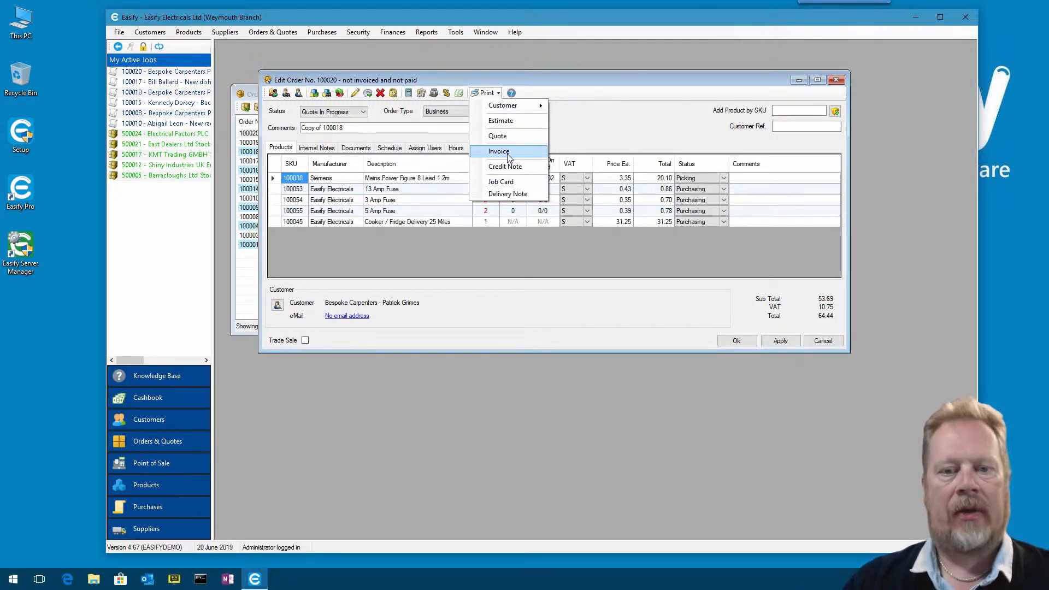
{"action": "left_click", "coordinate": [498, 136]}
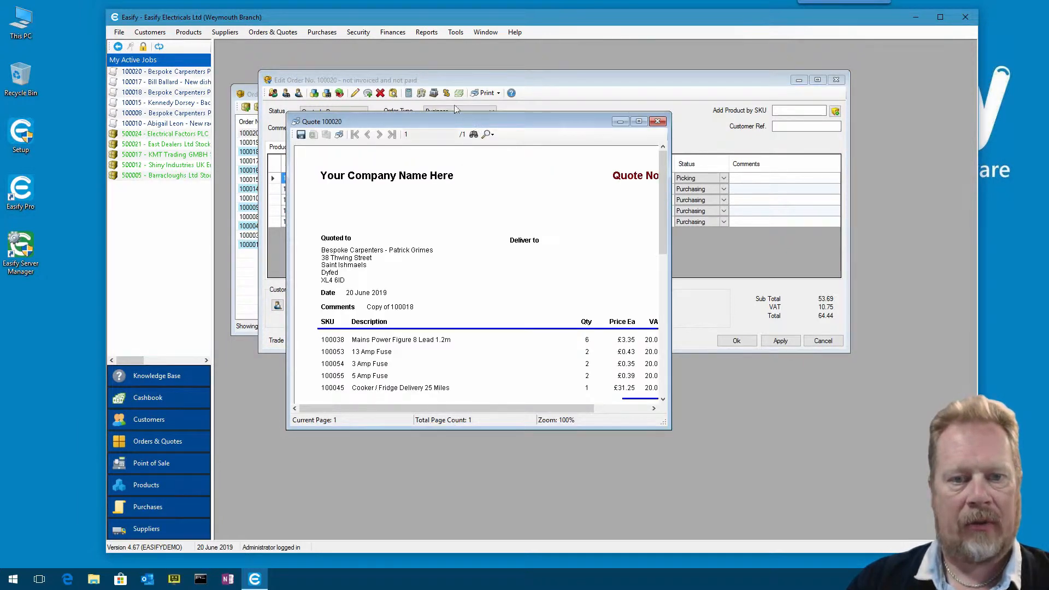
{"action": "left_click_drag", "start_coordinate": [456, 120], "coordinate": [401, 66]}
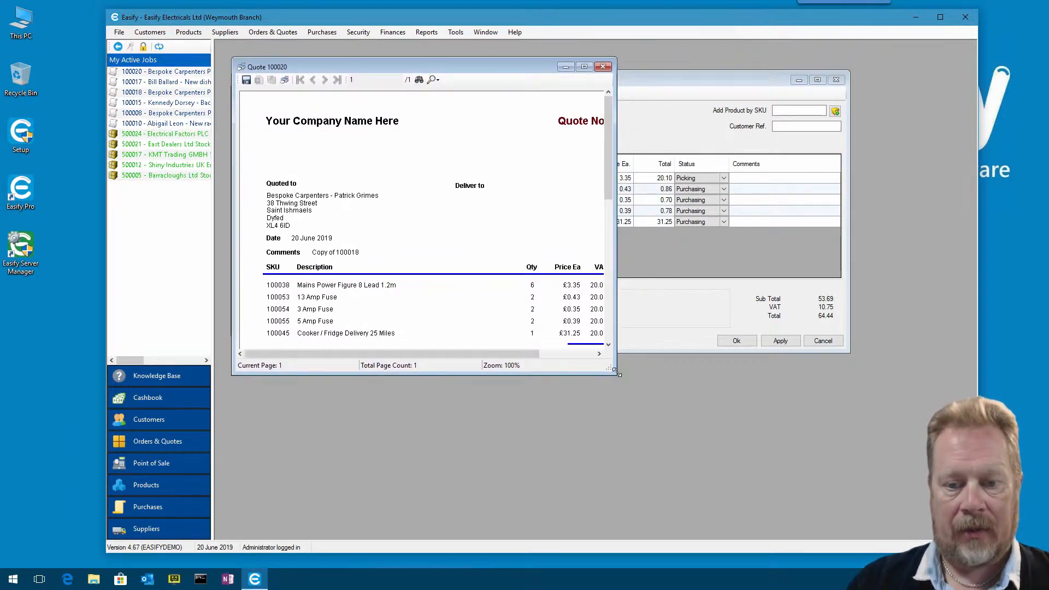
{"action": "left_click_drag", "start_coordinate": [618, 374], "coordinate": [745, 522]}
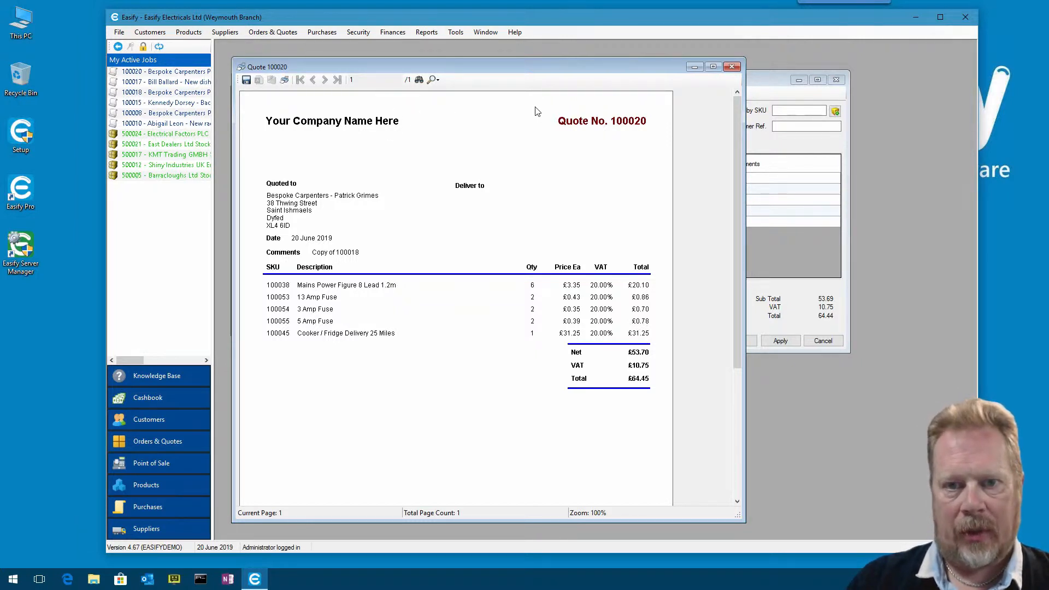
{"action": "left_click", "coordinate": [732, 66]}
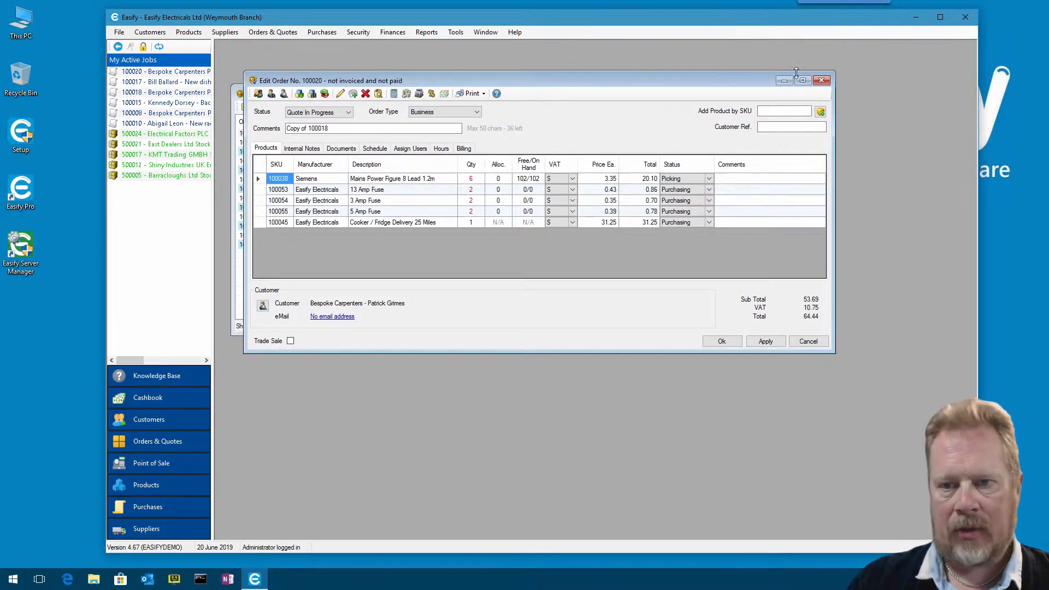
{"action": "left_click", "coordinate": [821, 81]}
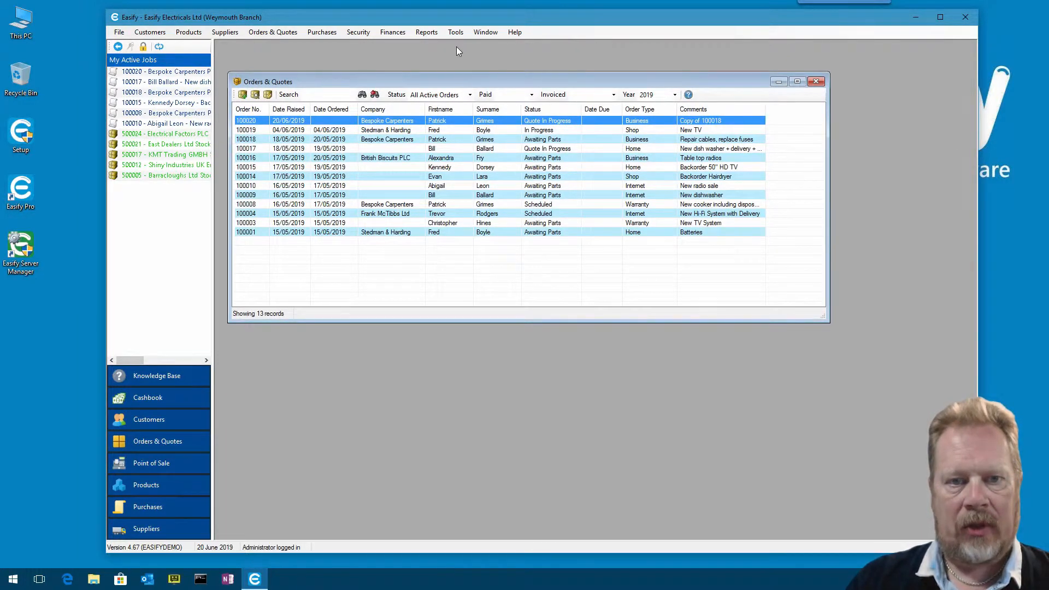
Open the Paperwork Designer and enlarge its window.
{"action": "left_click", "coordinate": [457, 33]}
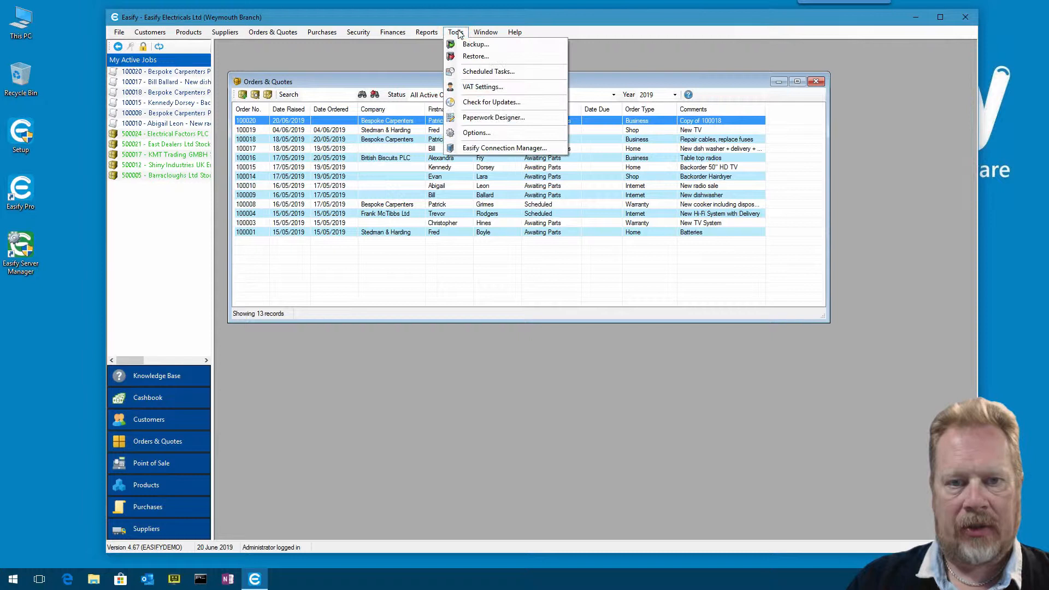
{"action": "left_click", "coordinate": [517, 118]}
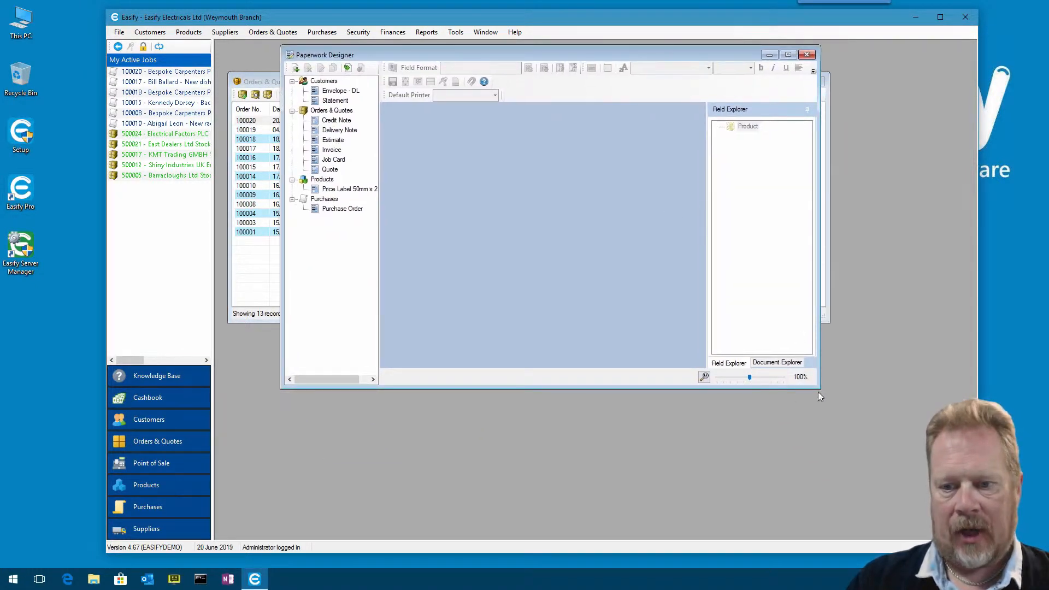
{"action": "left_click_drag", "start_coordinate": [823, 390], "coordinate": [952, 508]}
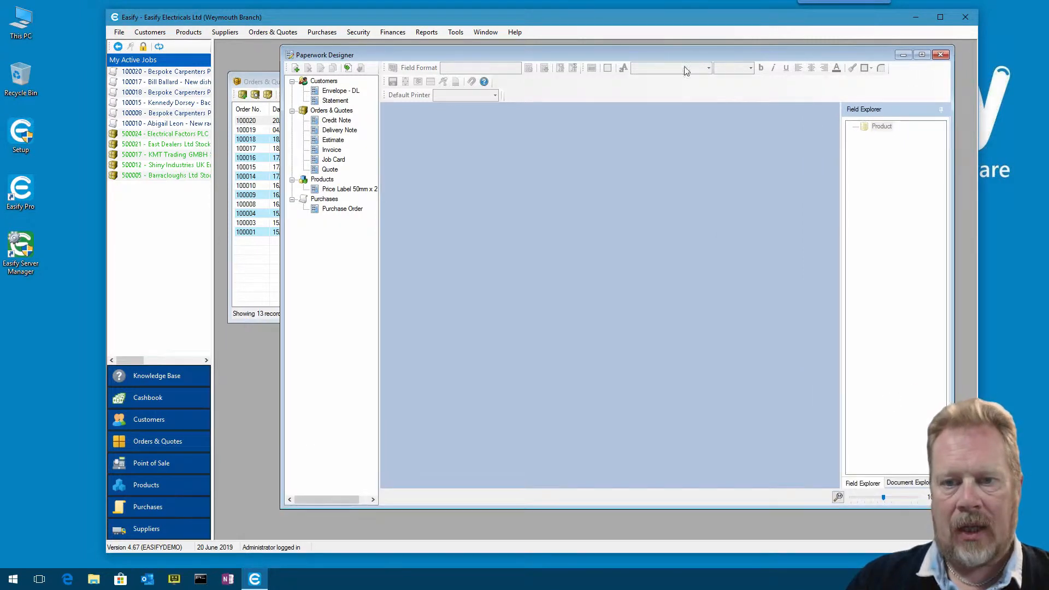
{"action": "left_click_drag", "start_coordinate": [675, 55], "coordinate": [656, 56]}
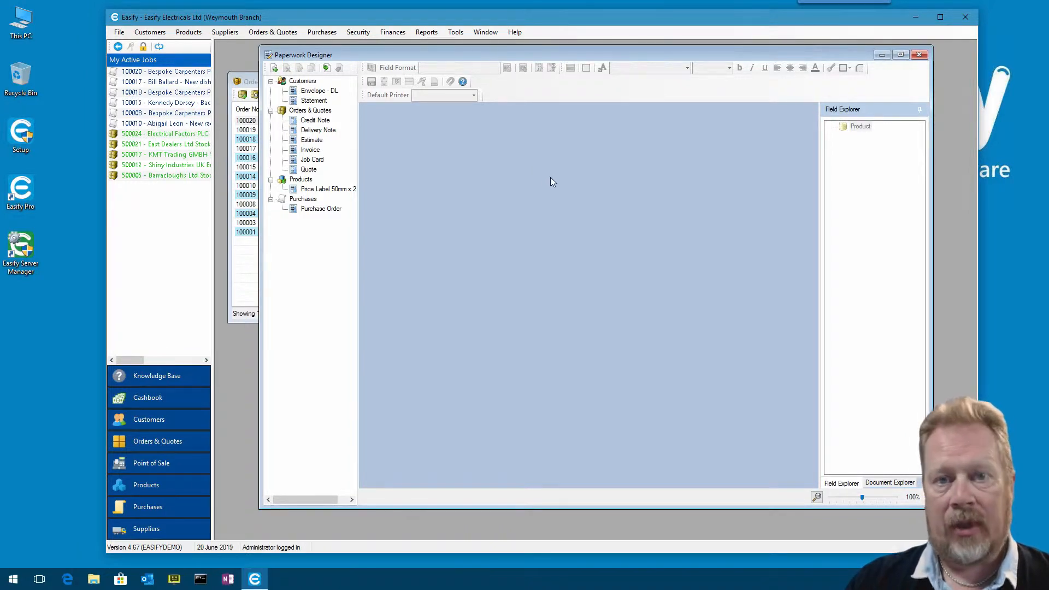
Switch to the Edge browser and open the Paperwork Designer Overview article in the Easify Pro Client help on easify.co.uk.
{"action": "left_click", "coordinate": [68, 579]}
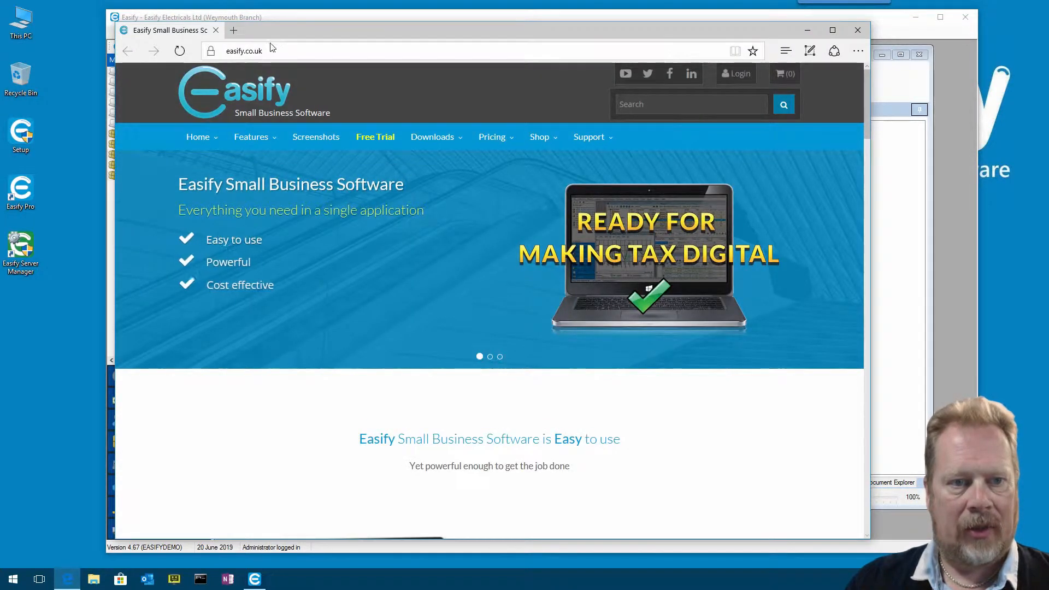
{"action": "left_click", "coordinate": [601, 139]}
{"action": "left_click", "coordinate": [612, 159]}
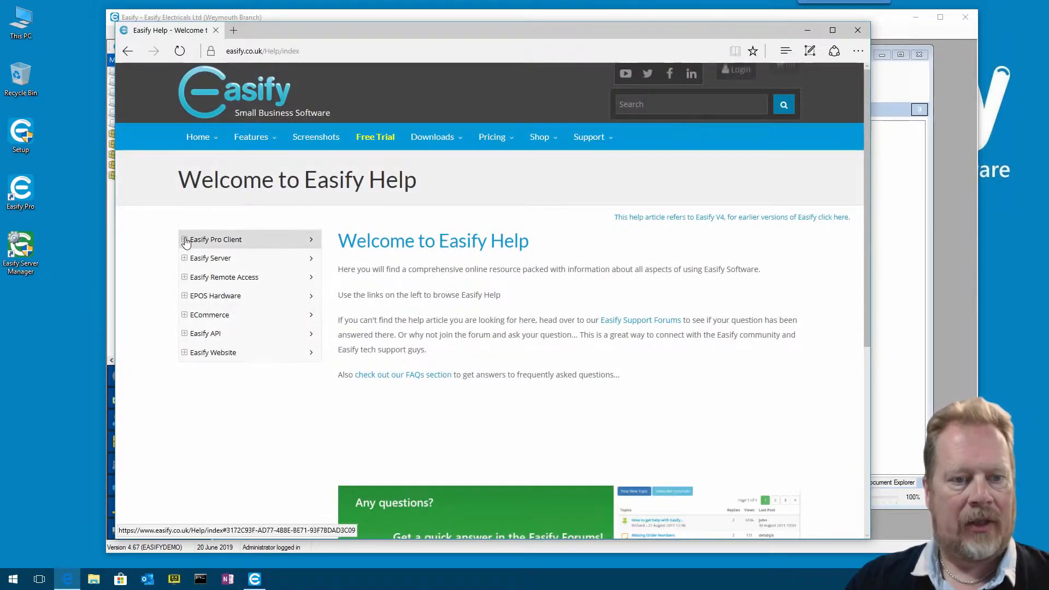
{"action": "left_click", "coordinate": [185, 242]}
{"action": "scroll", "coordinate": [271, 253], "scroll_direction": "down", "scroll_amount": 6}
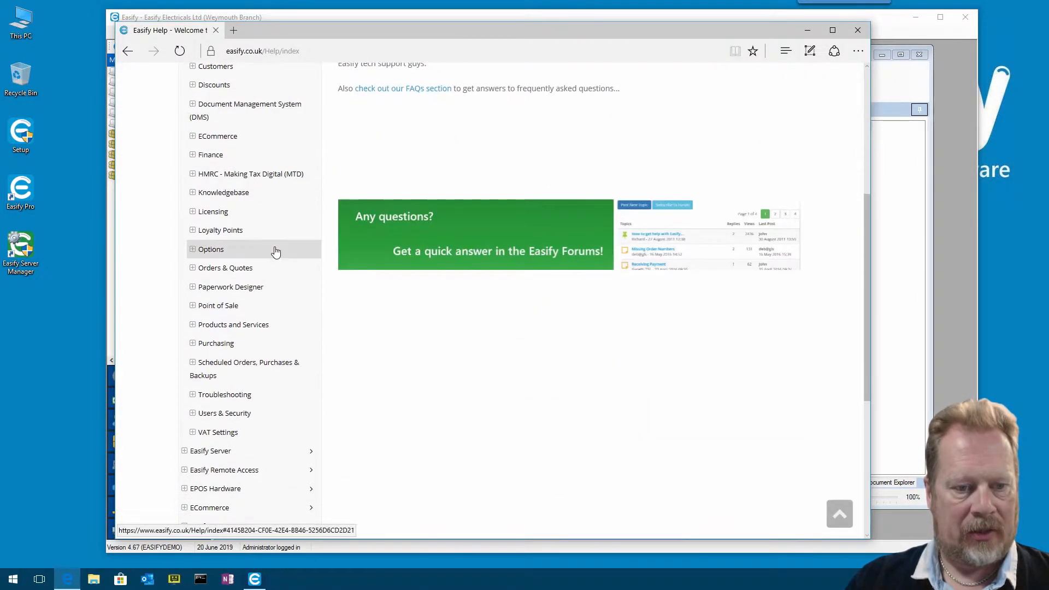
{"action": "left_click", "coordinate": [192, 216]}
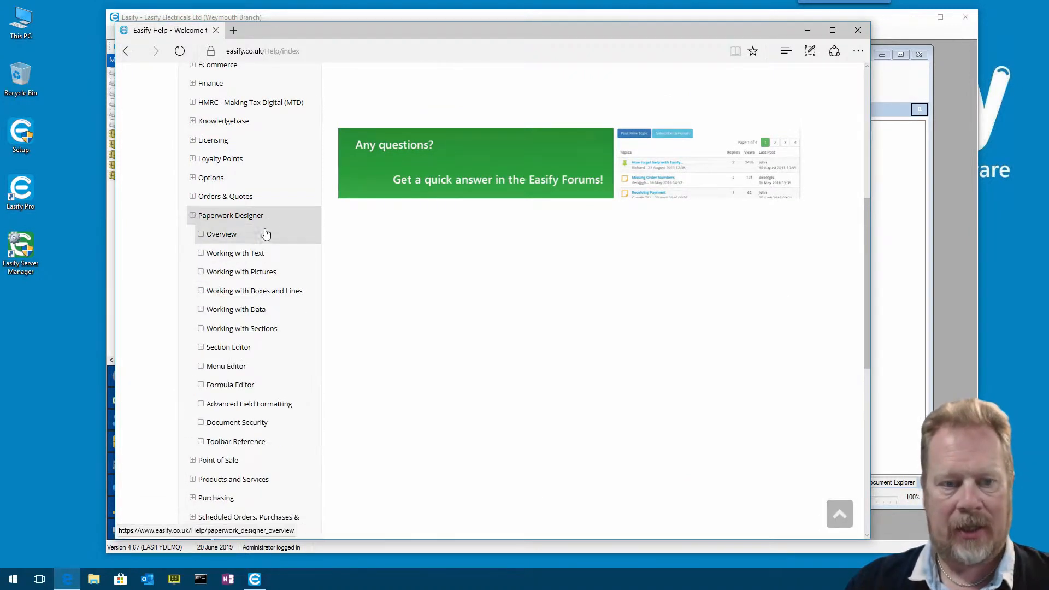
{"action": "left_click", "coordinate": [232, 238]}
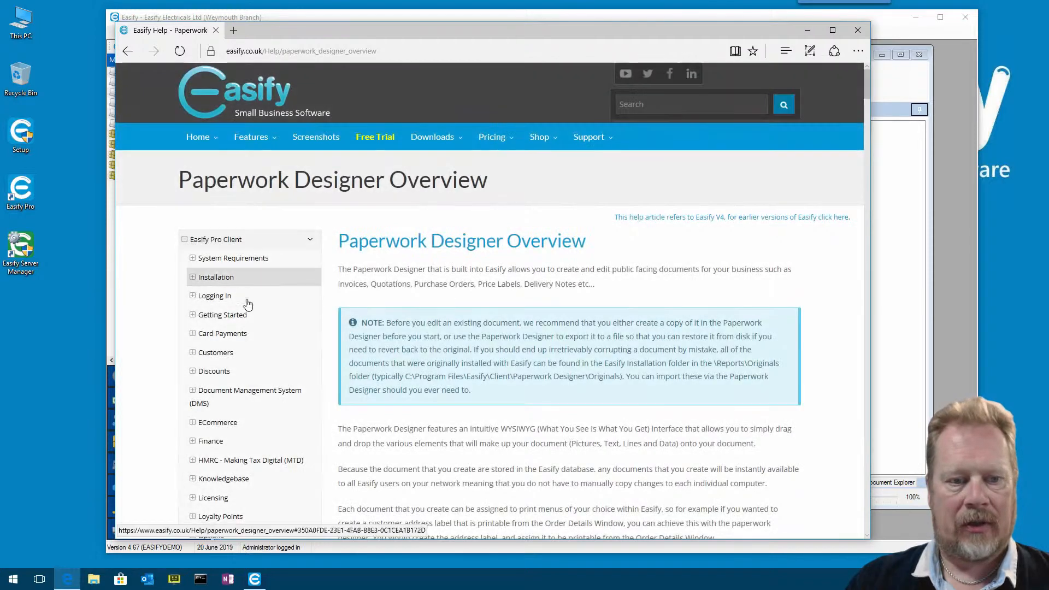
Look through the Paperwork Designer Overview and Formula Editor help articles and close the browser.
{"action": "scroll", "coordinate": [296, 266], "scroll_direction": "down", "scroll_amount": 3}
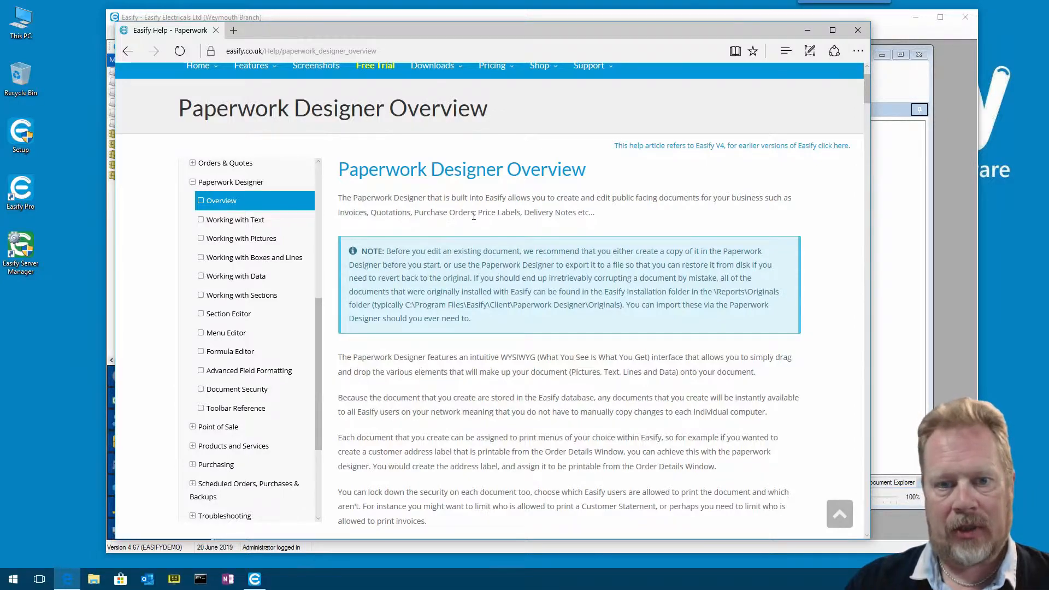
{"action": "scroll", "coordinate": [474, 215], "scroll_direction": "down", "scroll_amount": 15}
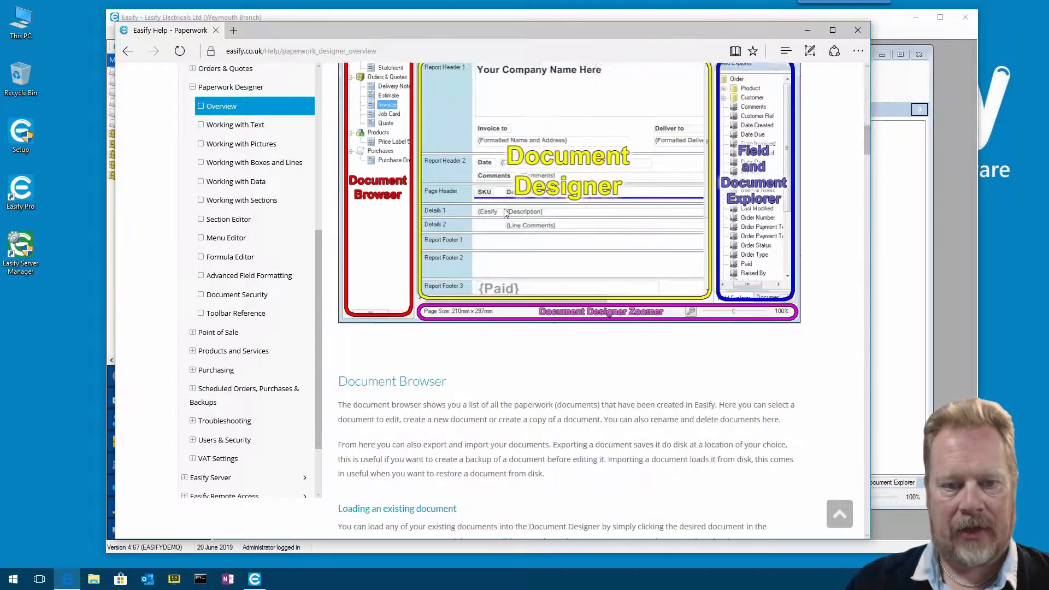
{"action": "scroll", "coordinate": [504, 212], "scroll_direction": "down", "scroll_amount": 20}
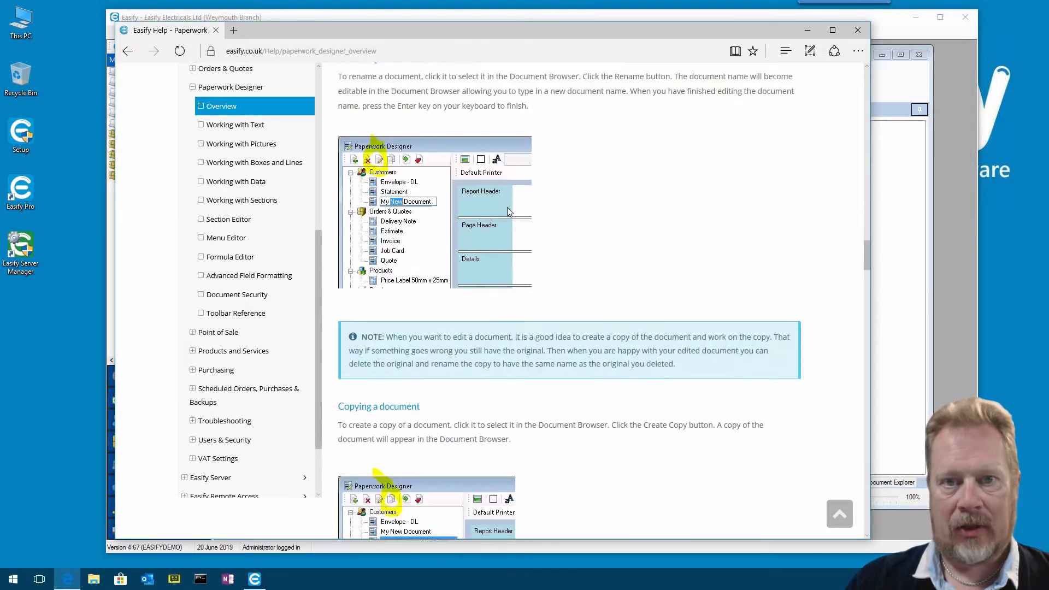
{"action": "scroll", "coordinate": [507, 210], "scroll_direction": "down", "scroll_amount": 20}
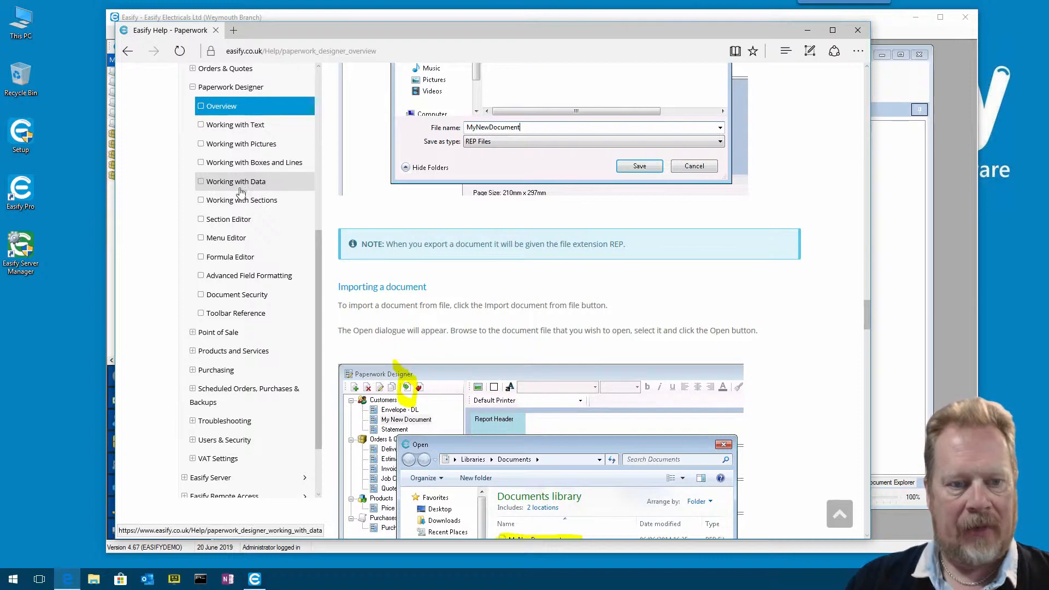
{"action": "left_click", "coordinate": [231, 259]}
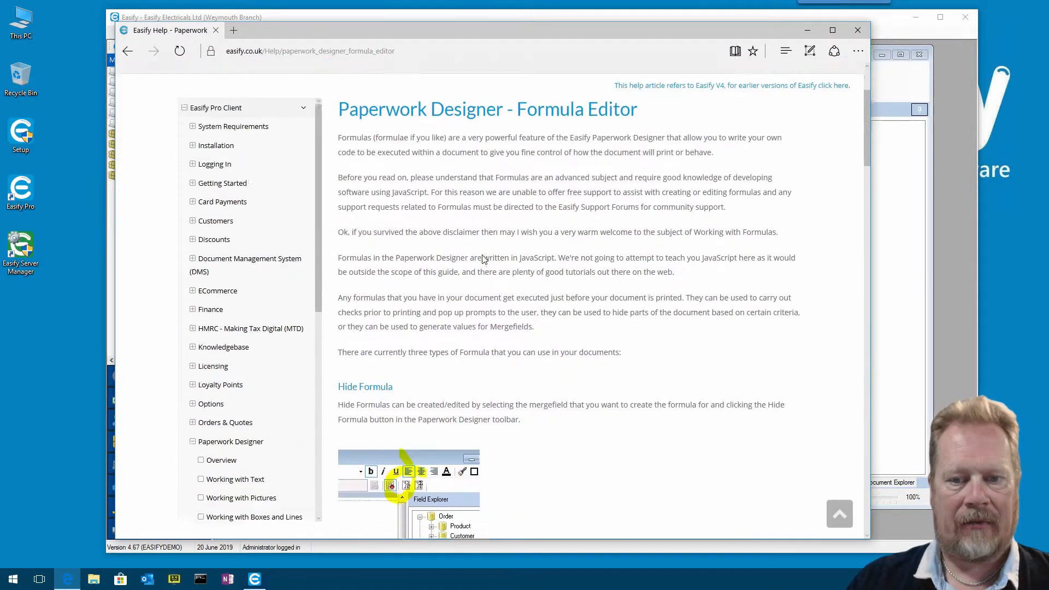
{"action": "scroll", "coordinate": [483, 259], "scroll_direction": "down", "scroll_amount": 10}
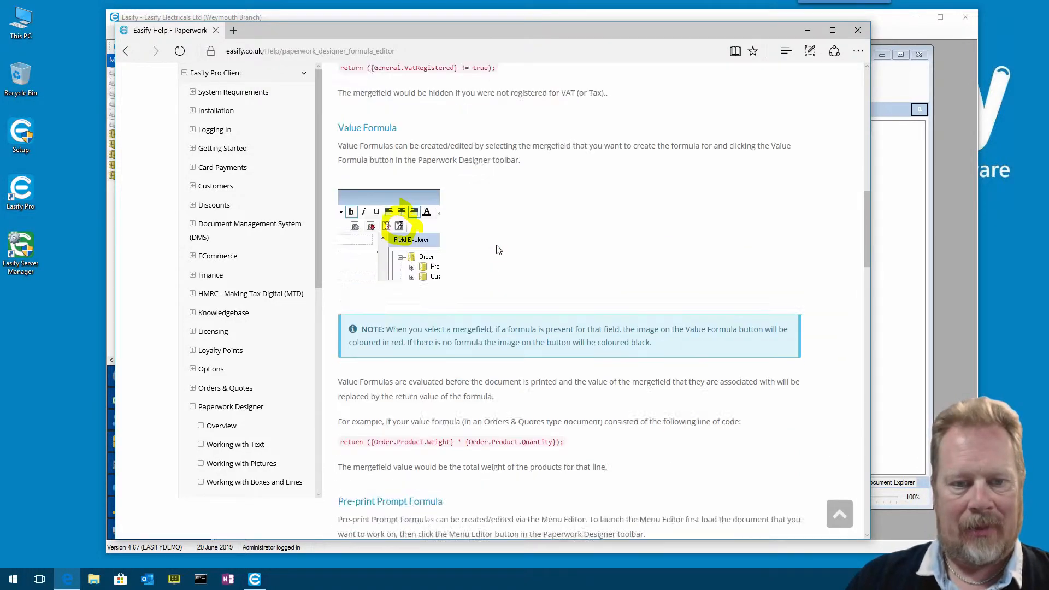
{"action": "scroll", "coordinate": [498, 249], "scroll_direction": "down", "scroll_amount": 9}
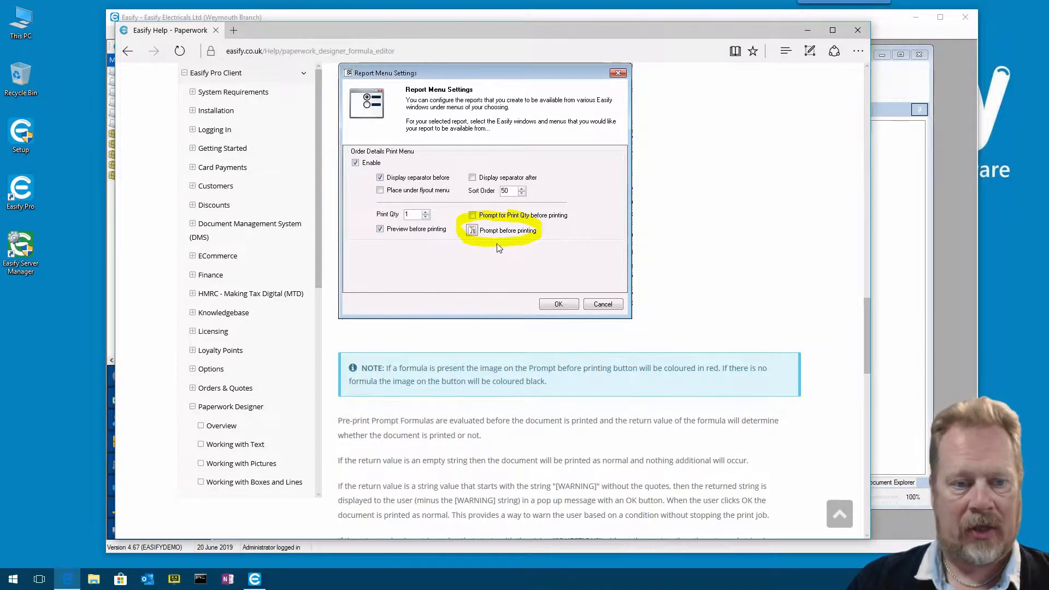
{"action": "scroll", "coordinate": [498, 250], "scroll_direction": "up", "scroll_amount": 20}
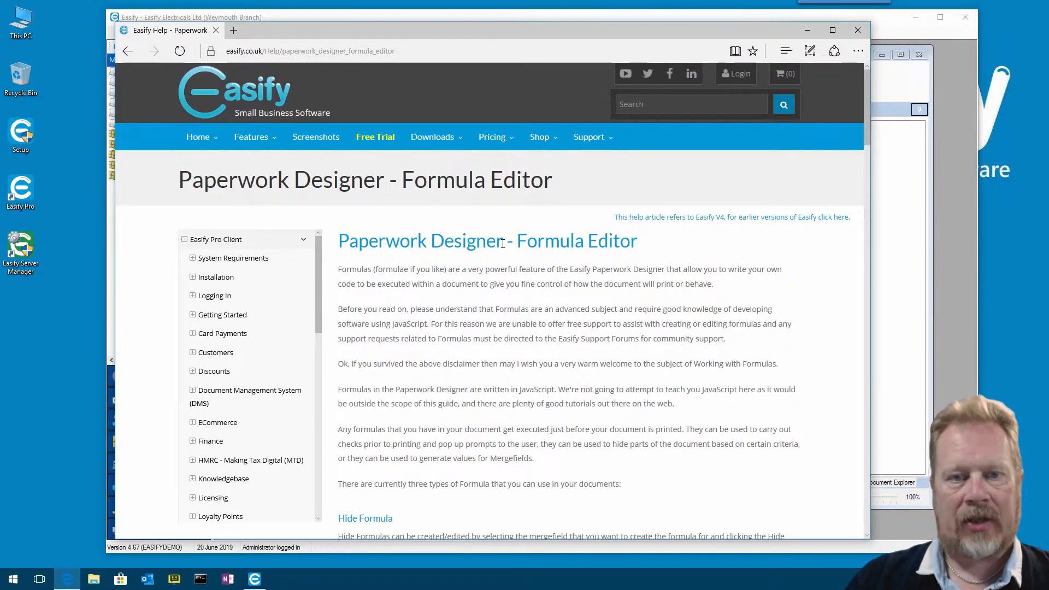
{"action": "left_click", "coordinate": [857, 31]}
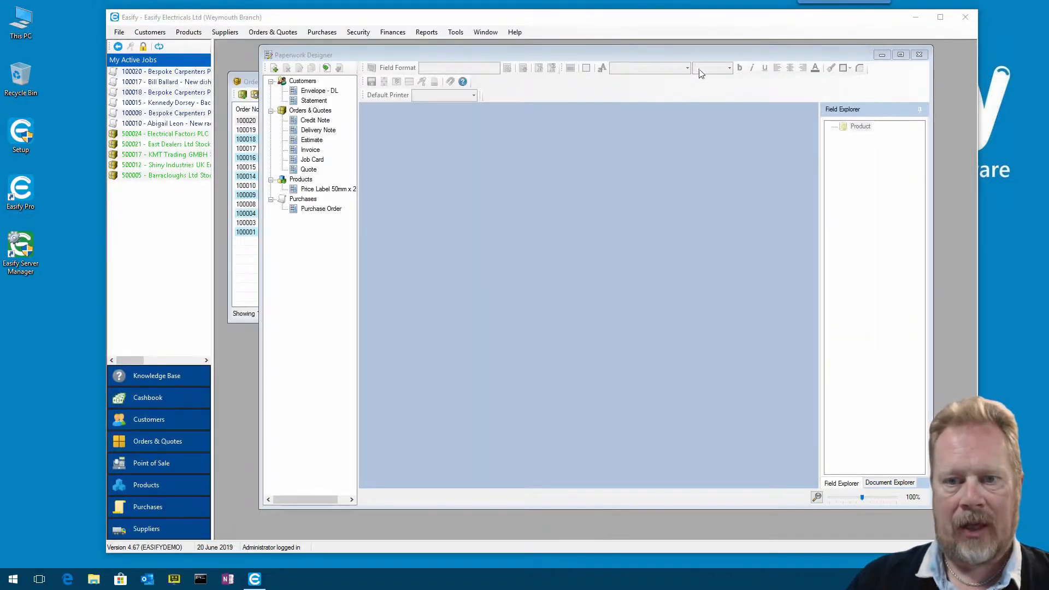
Widen the Paperwork Designer's document list and load the Quote document from Orders & Quotes.
{"action": "left_click_drag", "start_coordinate": [696, 50], "coordinate": [678, 49]}
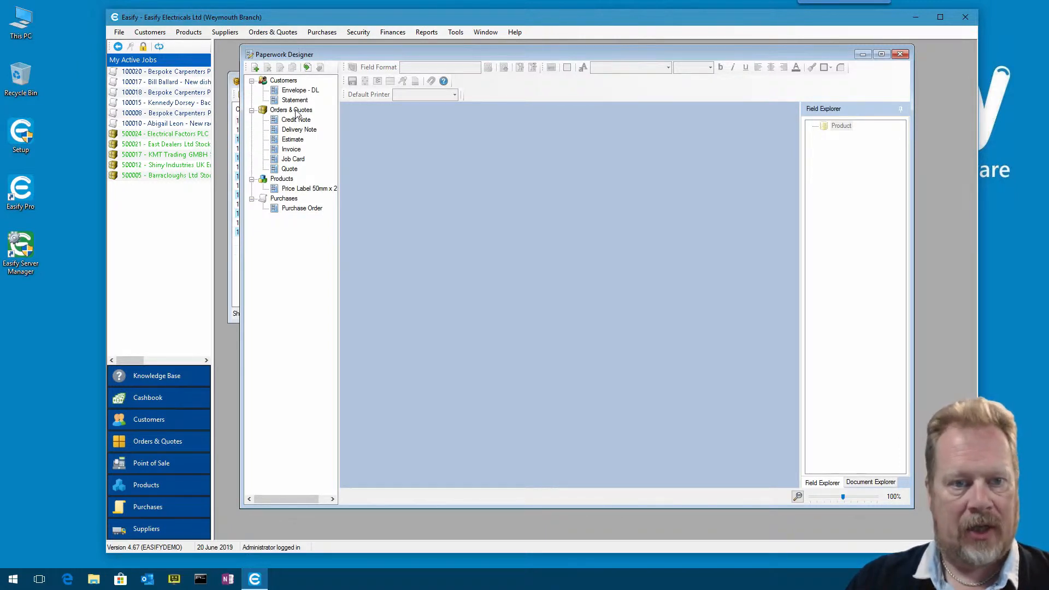
{"action": "left_click_drag", "start_coordinate": [338, 125], "coordinate": [358, 124]}
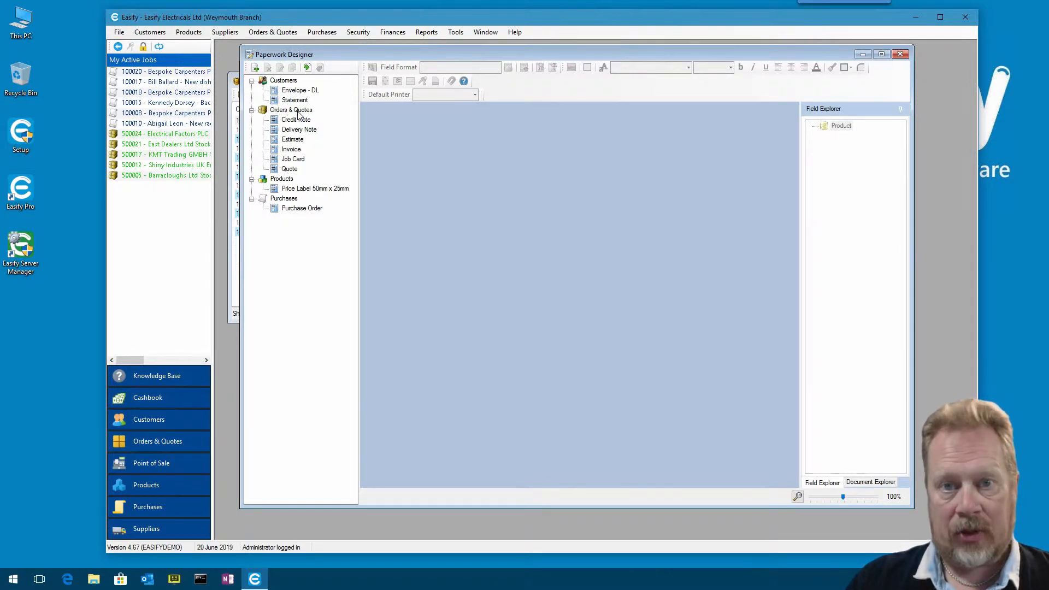
{"action": "left_click", "coordinate": [292, 171]}
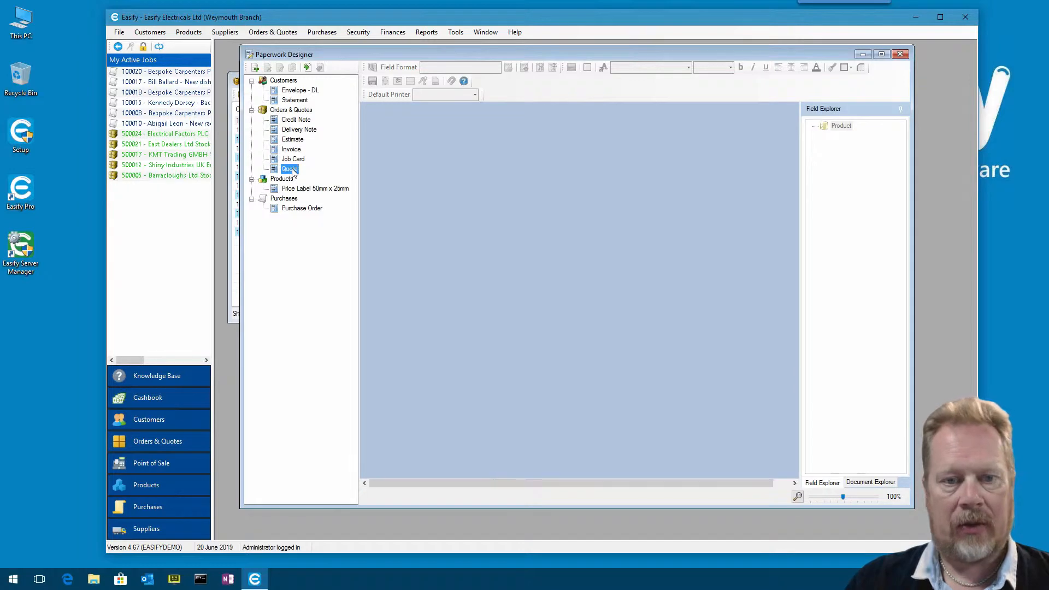
Widen the Paperwork Designer window and its Field Explorer to fit the Quote layout and field names.
{"action": "left_click_drag", "start_coordinate": [565, 57], "coordinate": [539, 56]}
{"action": "left_click_drag", "start_coordinate": [887, 128], "coordinate": [961, 137]}
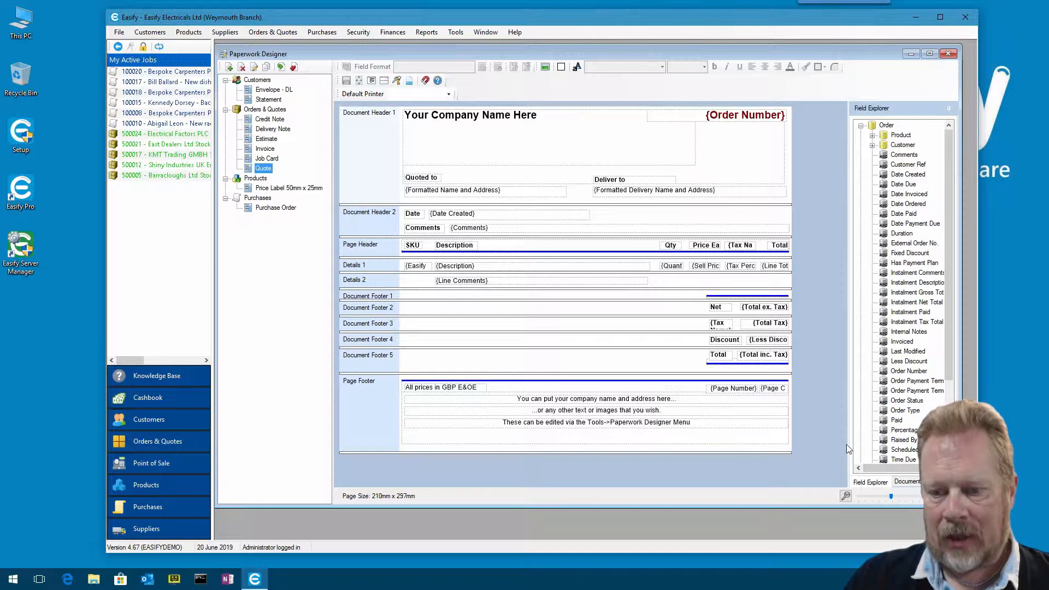
{"action": "left_click_drag", "start_coordinate": [846, 444], "coordinate": [826, 444]}
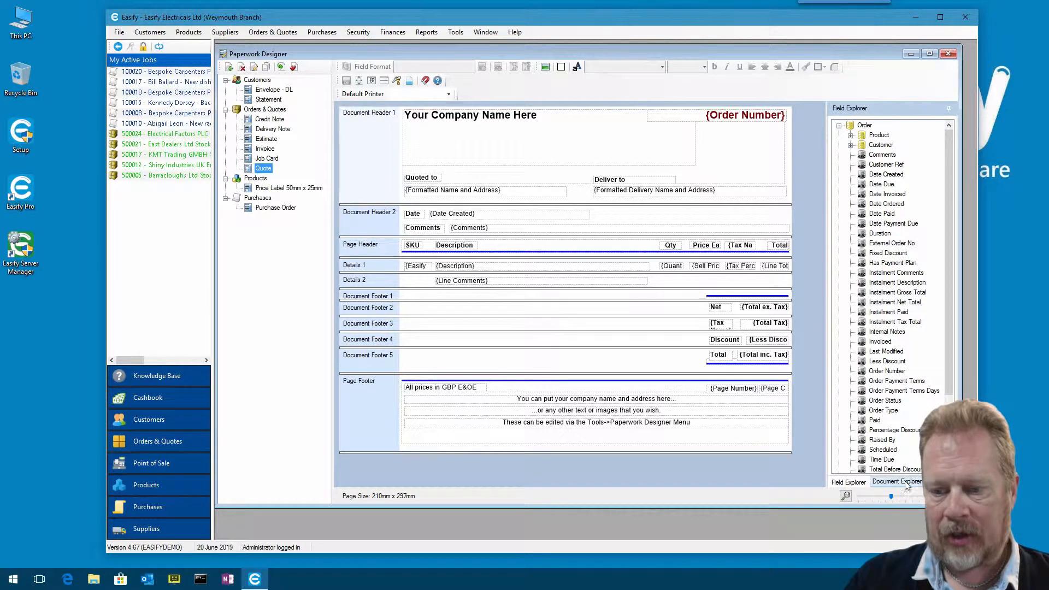
Show the Document Explorer, widen it to fit the element names, and locate the Document Header 1 section.
{"action": "left_click", "coordinate": [907, 483]}
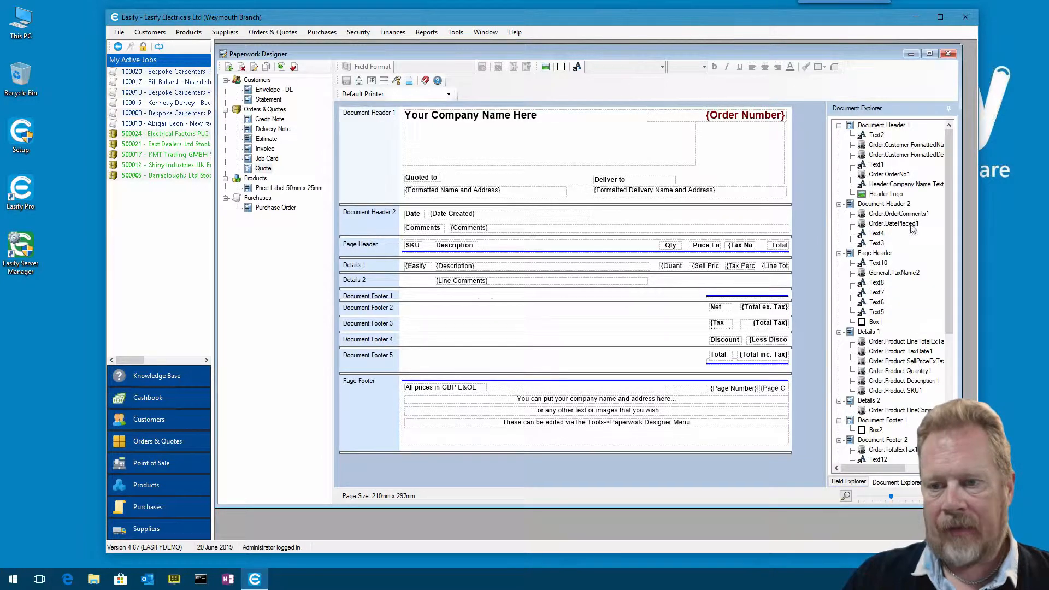
{"action": "left_click_drag", "start_coordinate": [826, 150], "coordinate": [810, 150]}
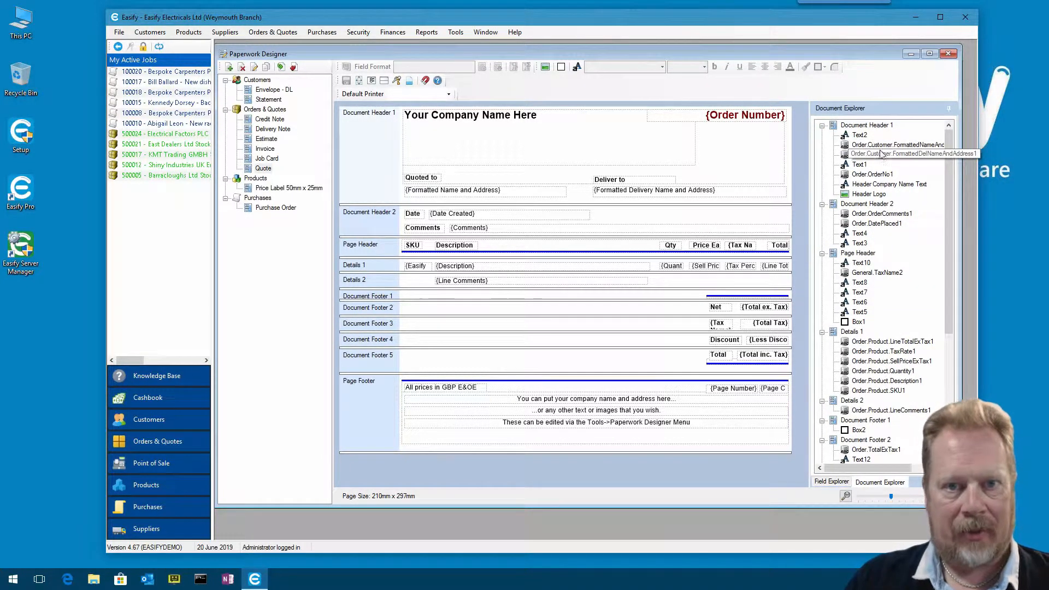
{"action": "left_click", "coordinate": [858, 127]}
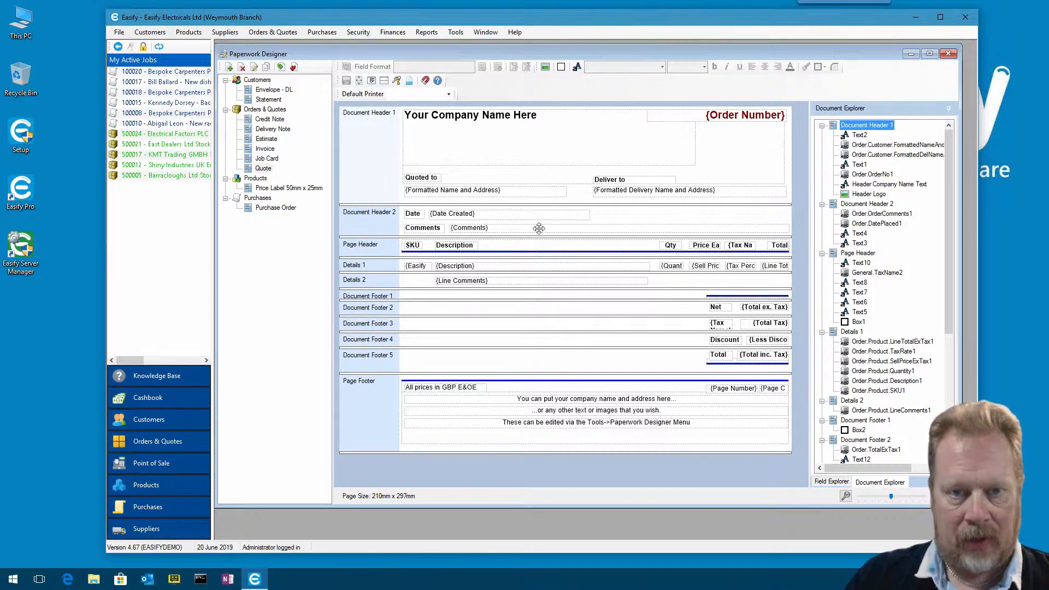
{"action": "left_click", "coordinate": [374, 144]}
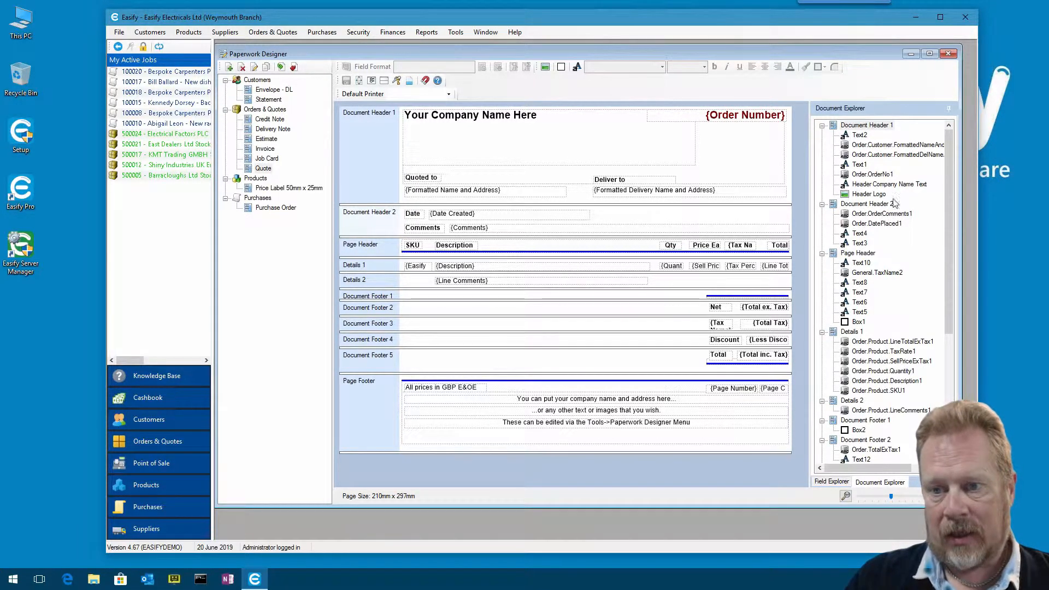
Examine which Quote layout item each Document Header 1 element in the Document Explorer corresponds to, including the company name text and address fields.
{"action": "left_click", "coordinate": [491, 119]}
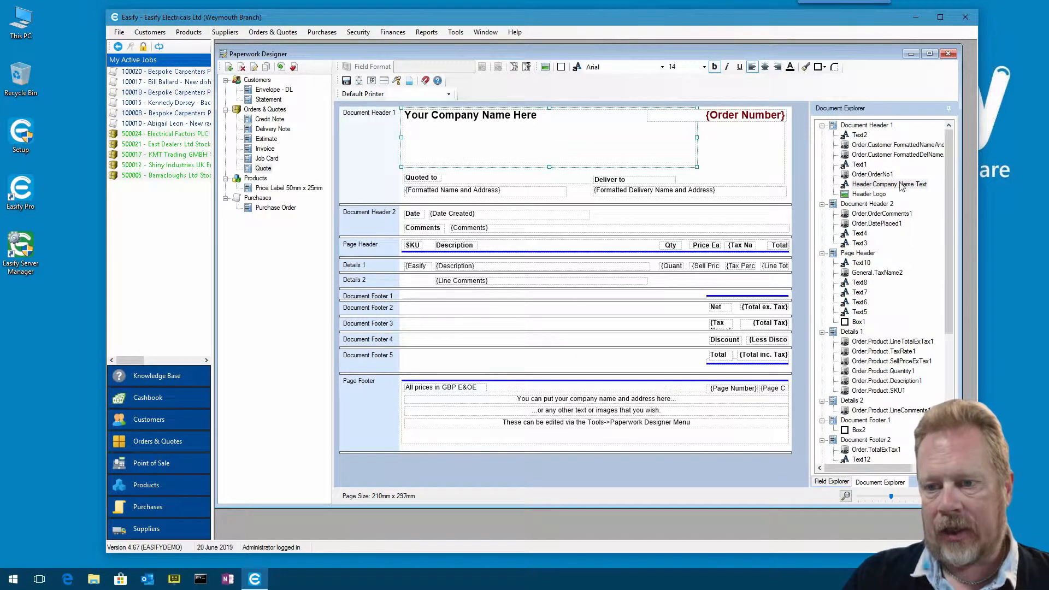
{"action": "left_click", "coordinate": [878, 186]}
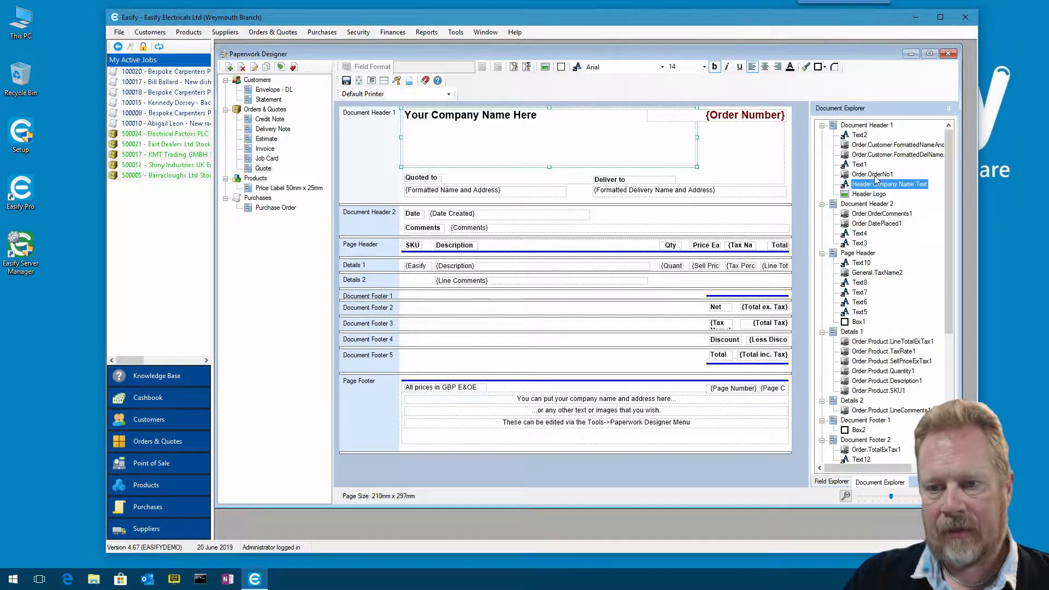
{"action": "left_click", "coordinate": [874, 174]}
{"action": "left_click", "coordinate": [880, 186]}
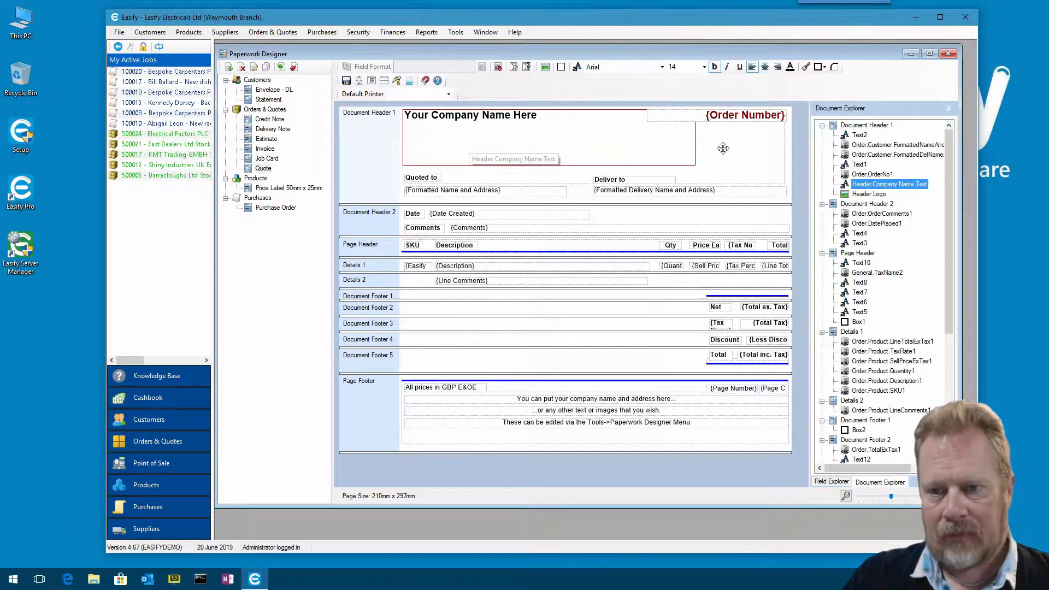
{"action": "left_click", "coordinate": [868, 164]}
{"action": "left_click", "coordinate": [873, 154]}
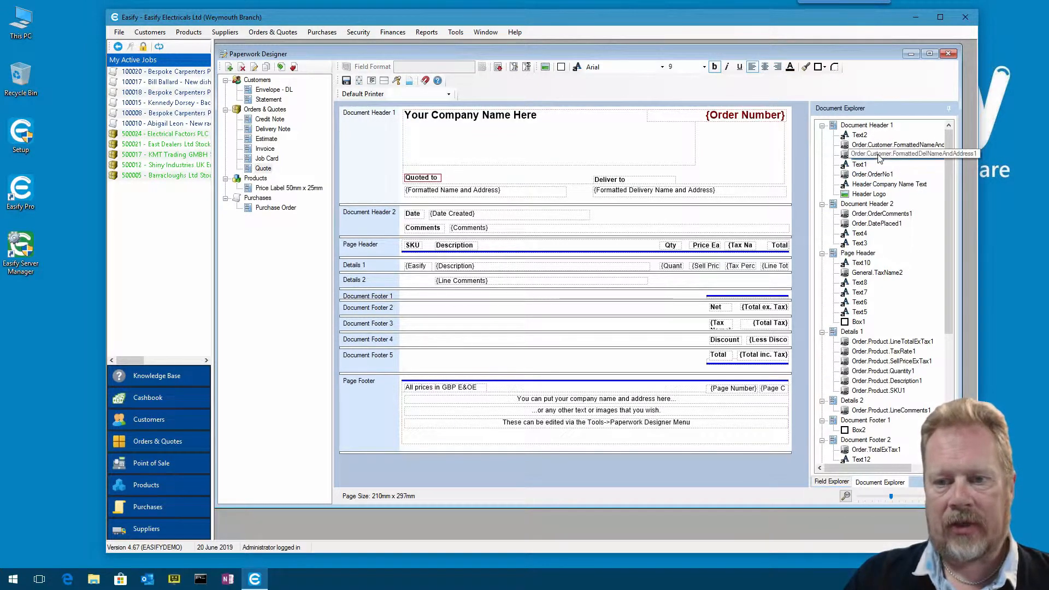
{"action": "left_click", "coordinate": [873, 145]}
{"action": "left_click", "coordinate": [862, 135]}
{"action": "left_click", "coordinate": [873, 144]}
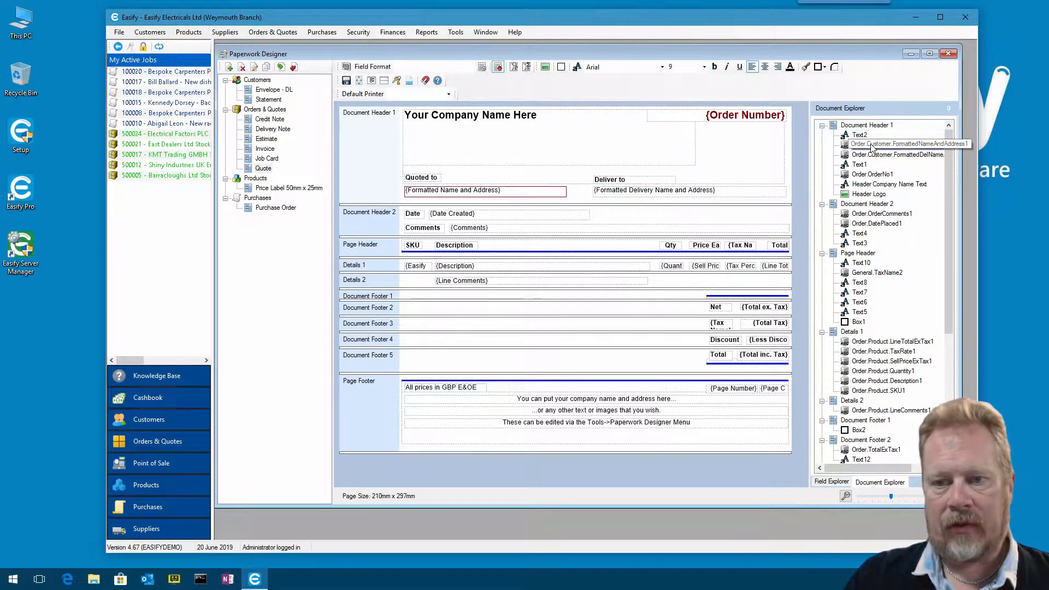
{"action": "left_click", "coordinate": [874, 155]}
{"action": "left_click", "coordinate": [873, 175]}
{"action": "left_click", "coordinate": [886, 185]}
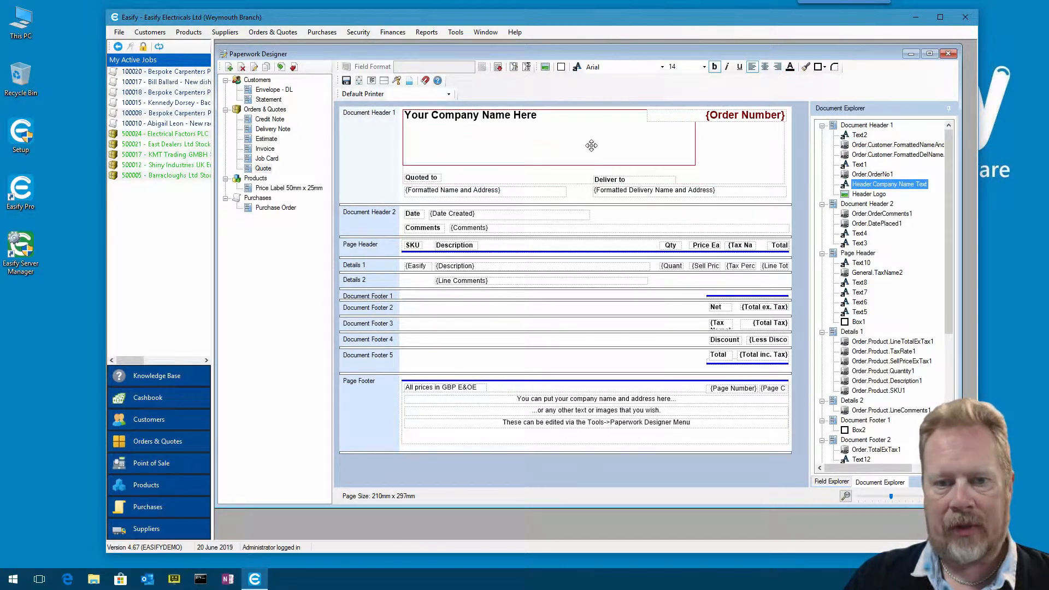
Replace the placeholder company name text in Document Header 1 with "My Company".
{"action": "left_click", "coordinate": [492, 125]}
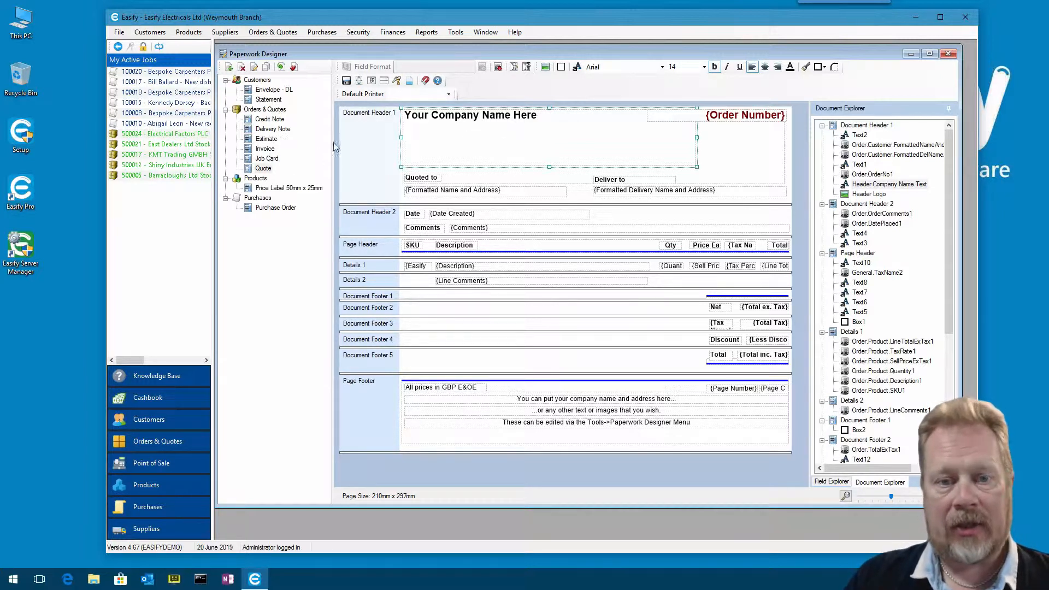
{"action": "left_click_drag", "start_coordinate": [462, 120], "coordinate": [468, 120]}
{"action": "double_click", "coordinate": [469, 120]}
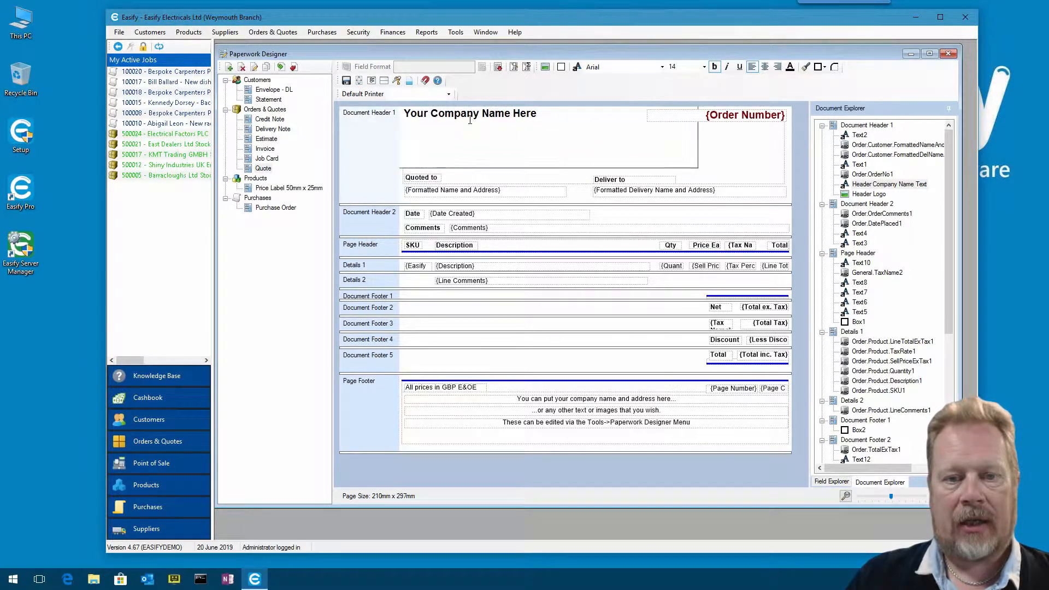
{"action": "left_click_drag", "start_coordinate": [541, 117], "coordinate": [402, 114]}
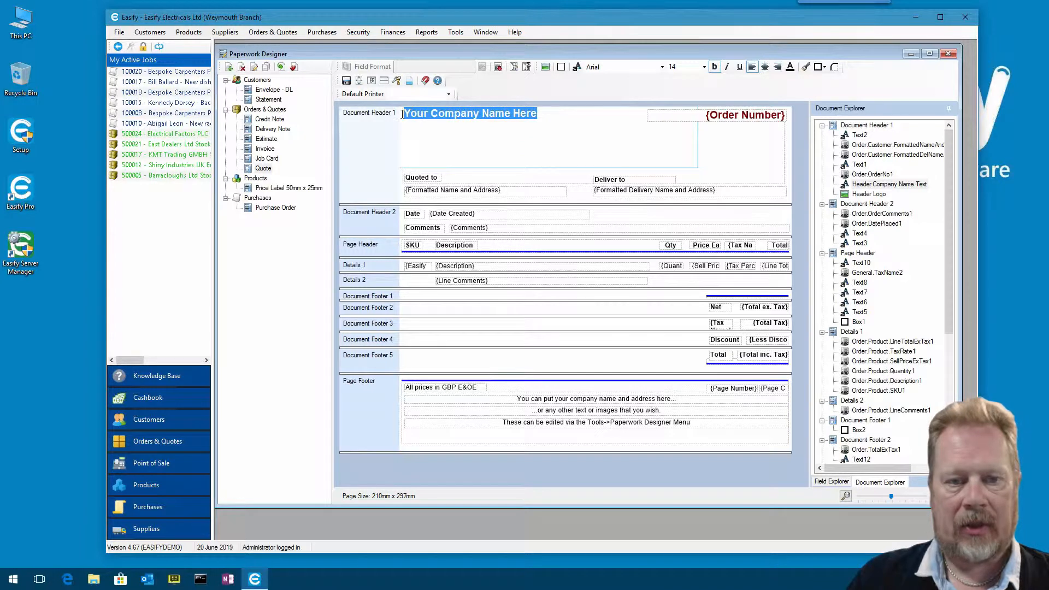
{"action": "type", "text": "M"}
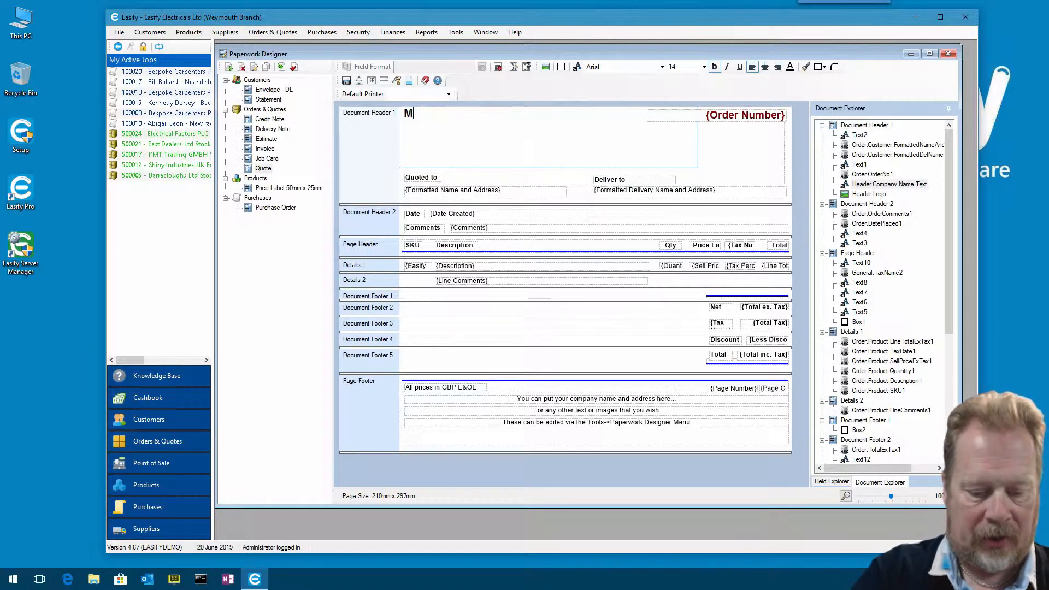
{"action": "type", "text": "y Company"}
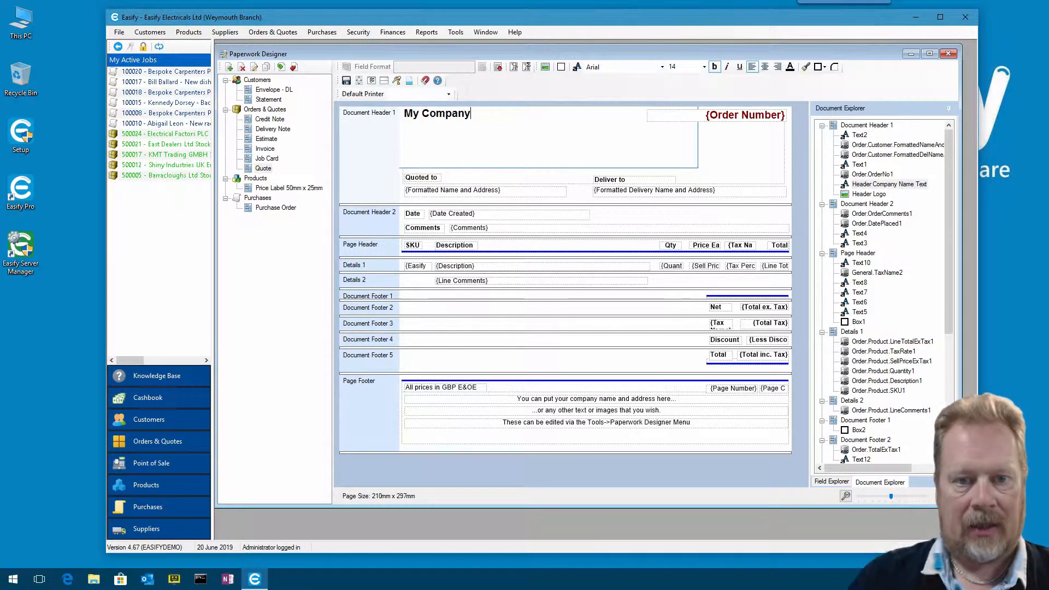
Format the "My Company" header text in Arial Rounded MT Bold at size 26.
{"action": "left_click_drag", "start_coordinate": [473, 114], "coordinate": [376, 111]}
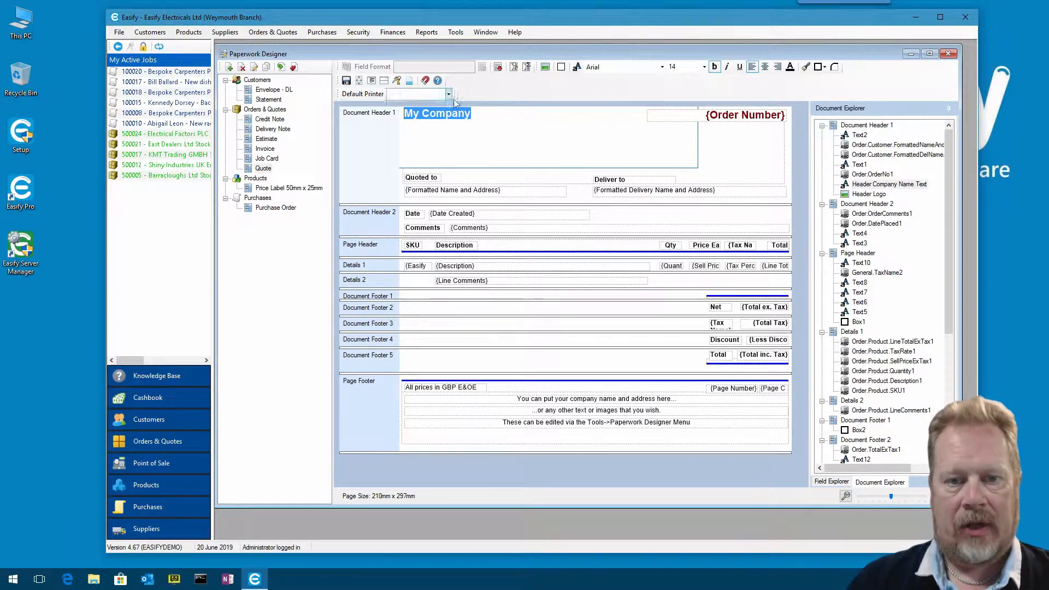
{"action": "left_click", "coordinate": [662, 66]}
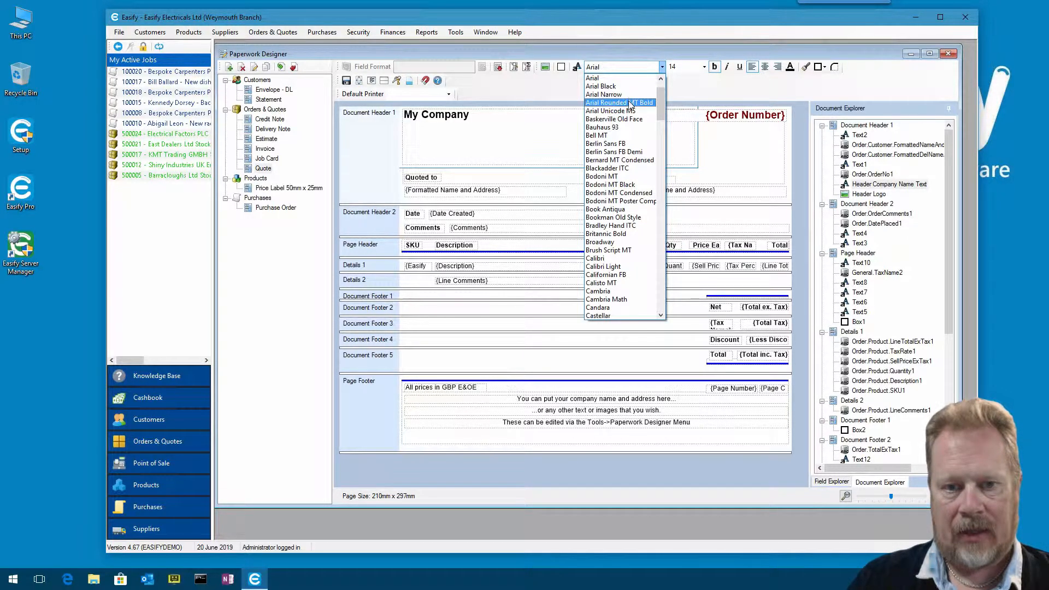
{"action": "left_click", "coordinate": [629, 102]}
{"action": "left_click", "coordinate": [703, 67]}
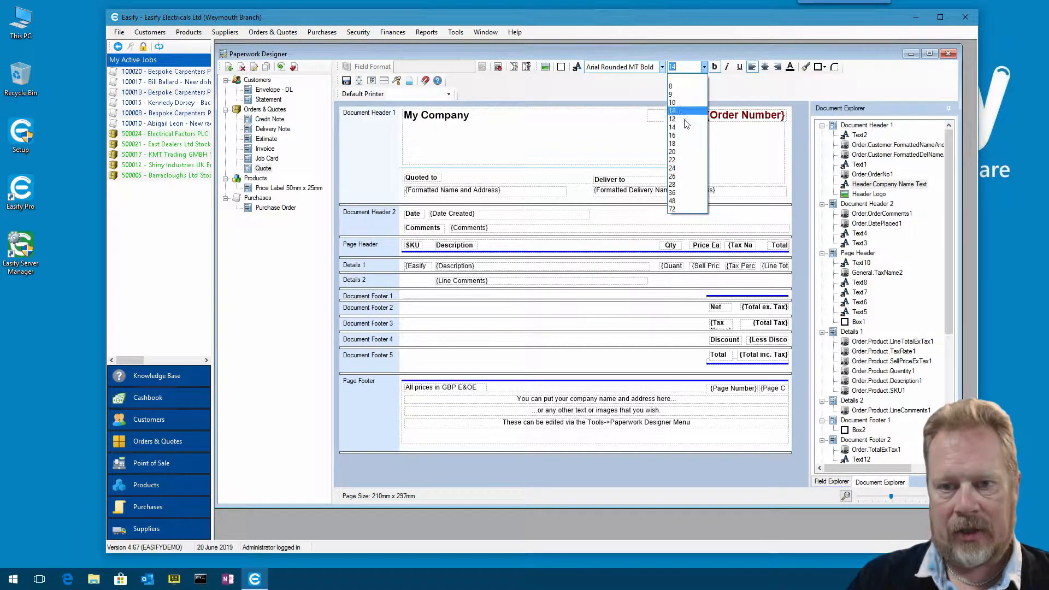
{"action": "left_click", "coordinate": [677, 176]}
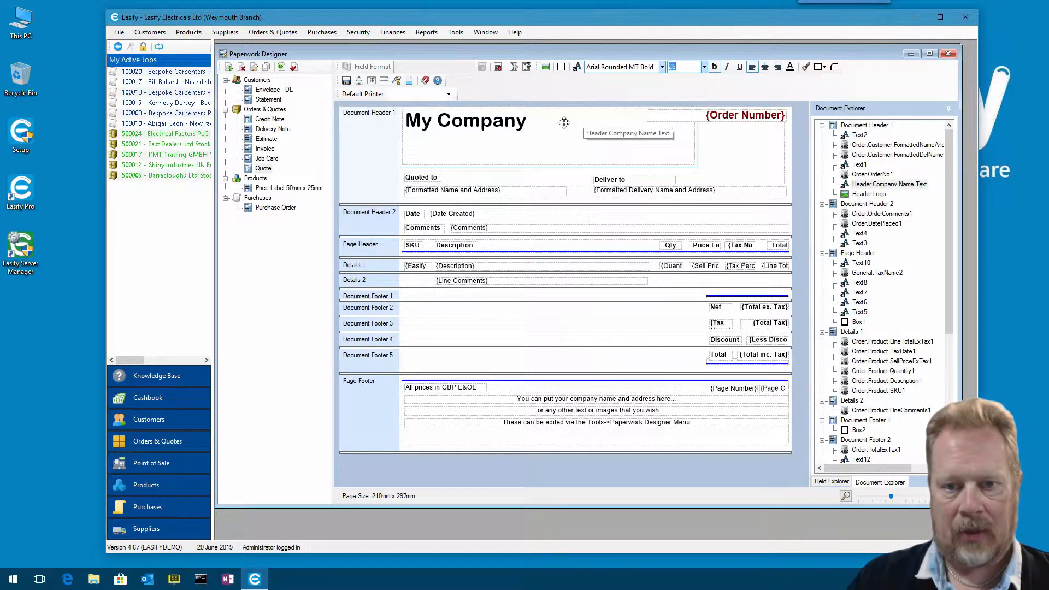
Shrink the "My Company" text box to fit its text more closely and nudge it slightly down and right in Document Header 1.
{"action": "left_click", "coordinate": [733, 148]}
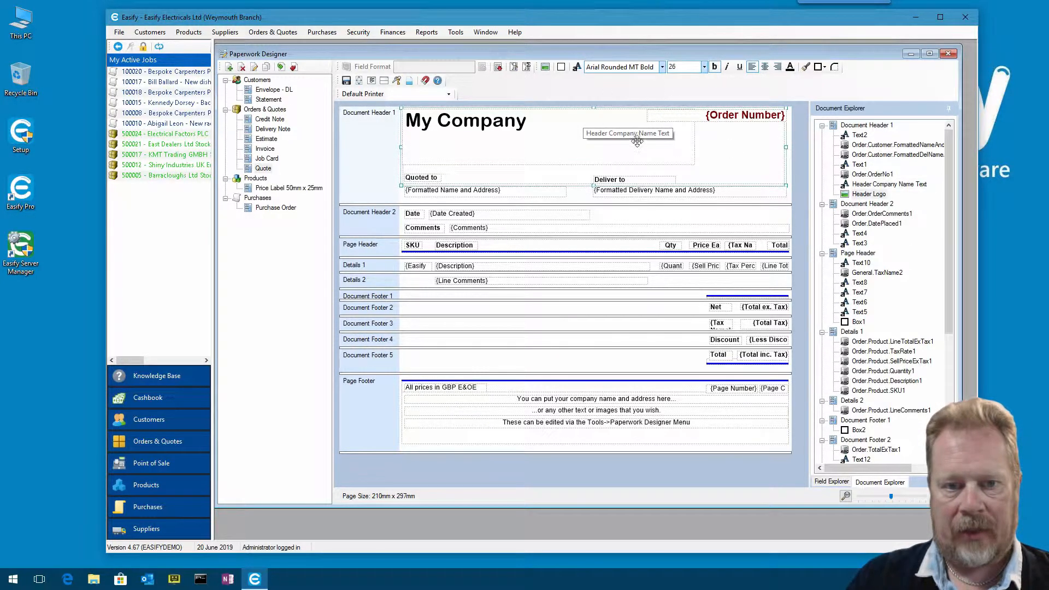
{"action": "left_click", "coordinate": [489, 129]}
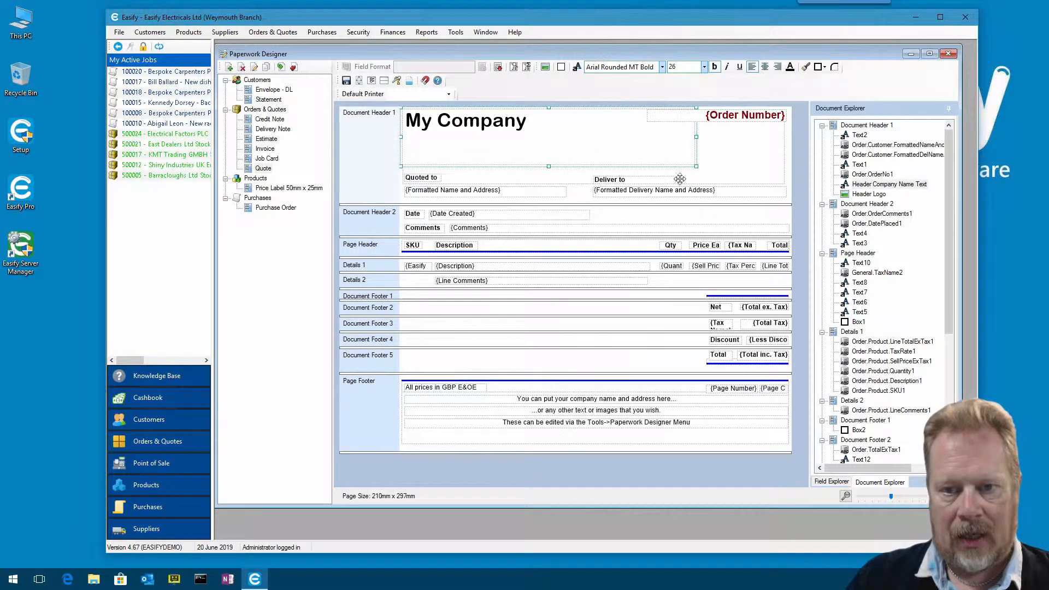
{"action": "left_click_drag", "start_coordinate": [689, 164], "coordinate": [573, 140]}
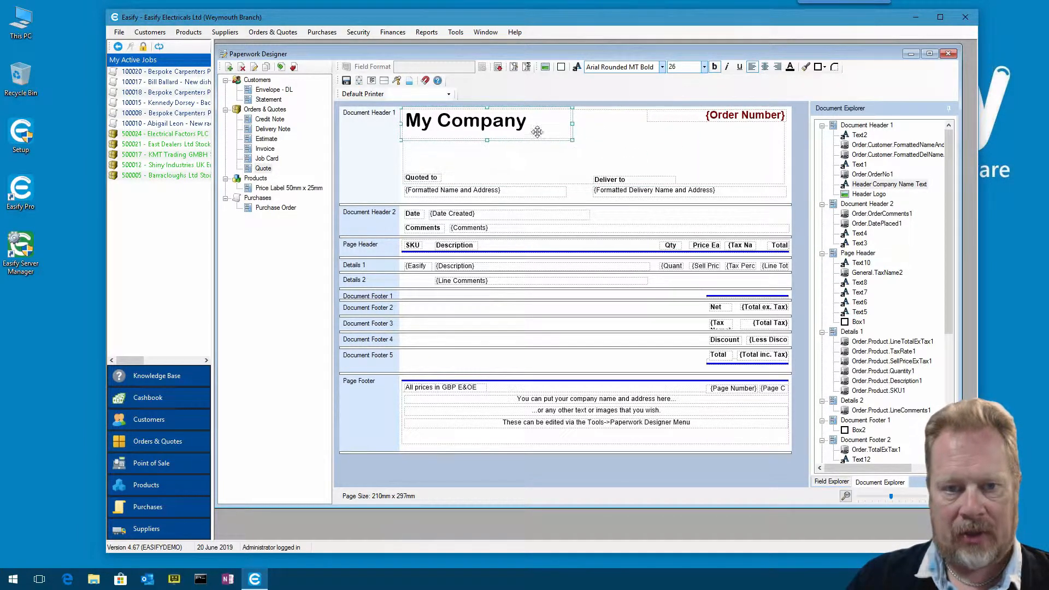
{"action": "left_click_drag", "start_coordinate": [508, 123], "coordinate": [514, 128]}
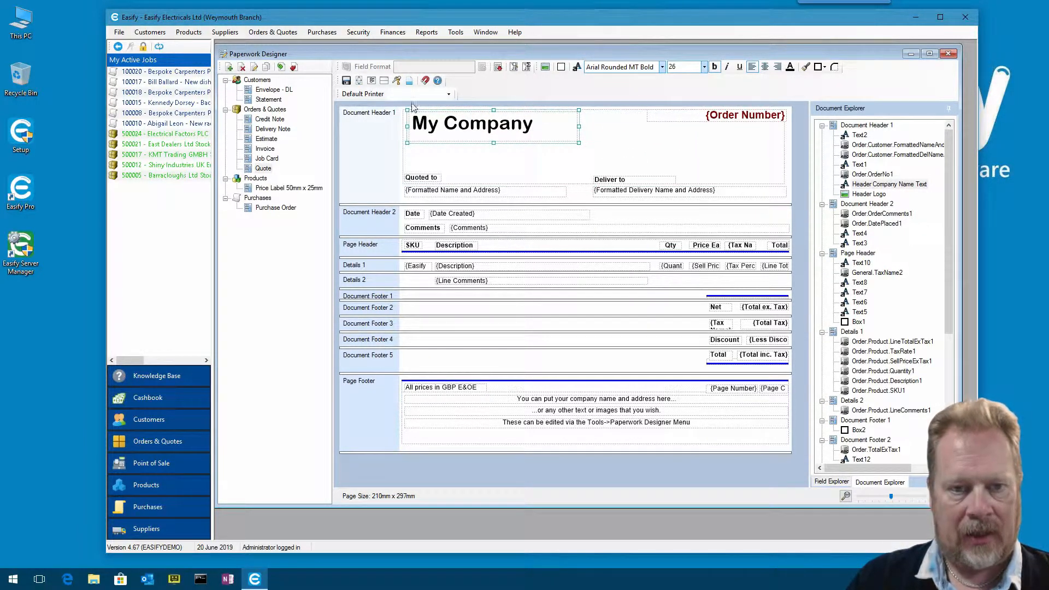
Set the Quote document's default printer to Send To OneNote 2016 and save the document.
{"action": "left_click", "coordinate": [346, 81]}
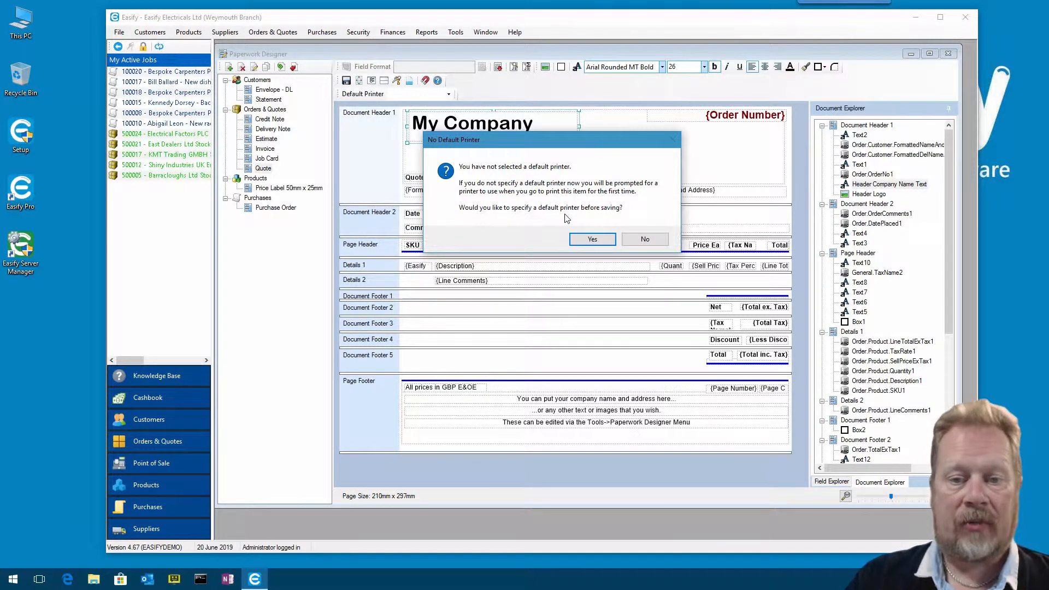
{"action": "left_click", "coordinate": [595, 239]}
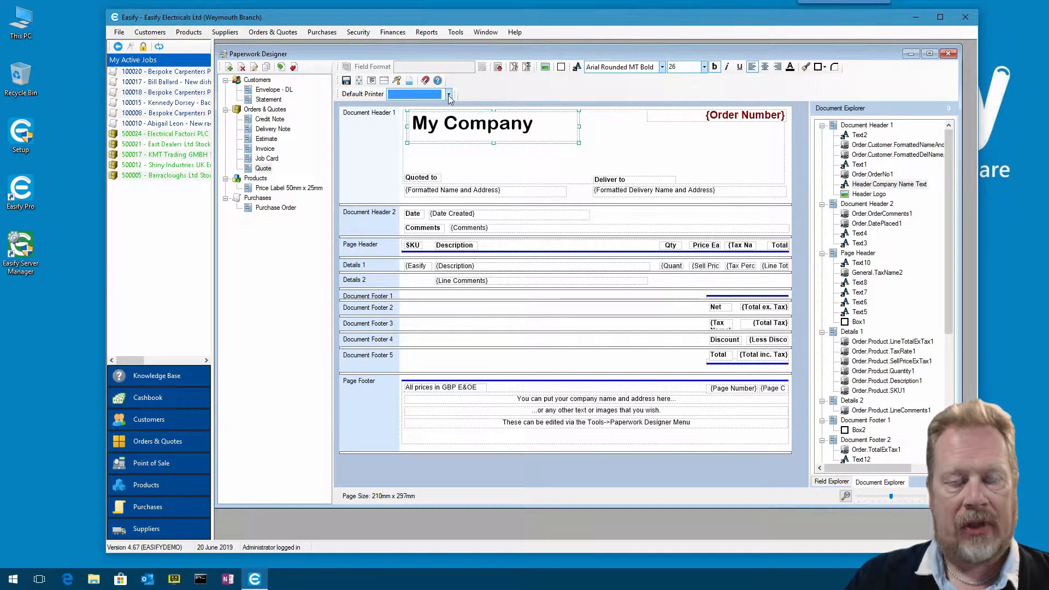
{"action": "left_click", "coordinate": [448, 95]}
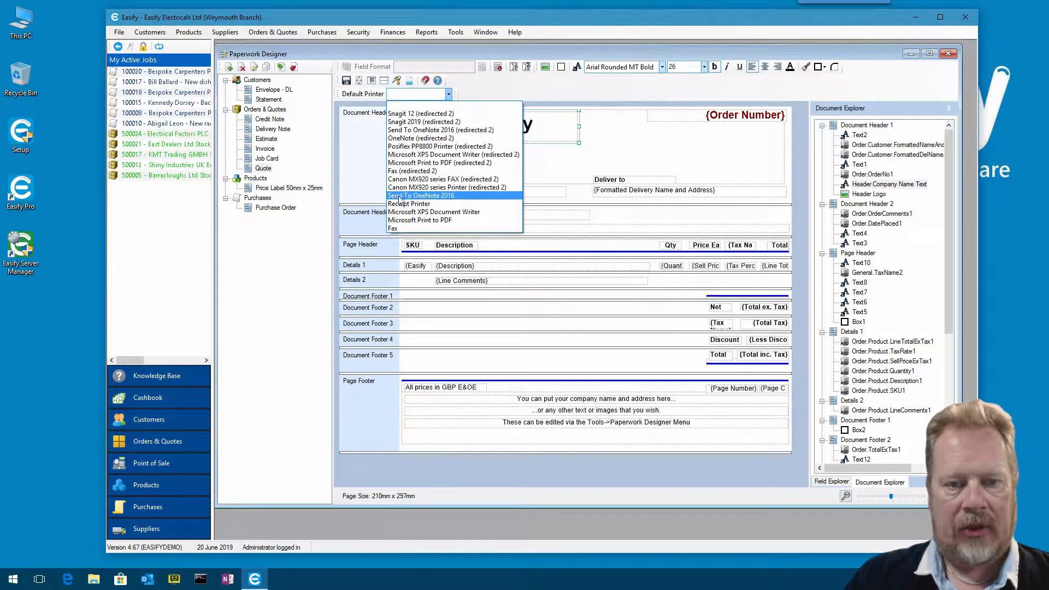
{"action": "left_click", "coordinate": [447, 198]}
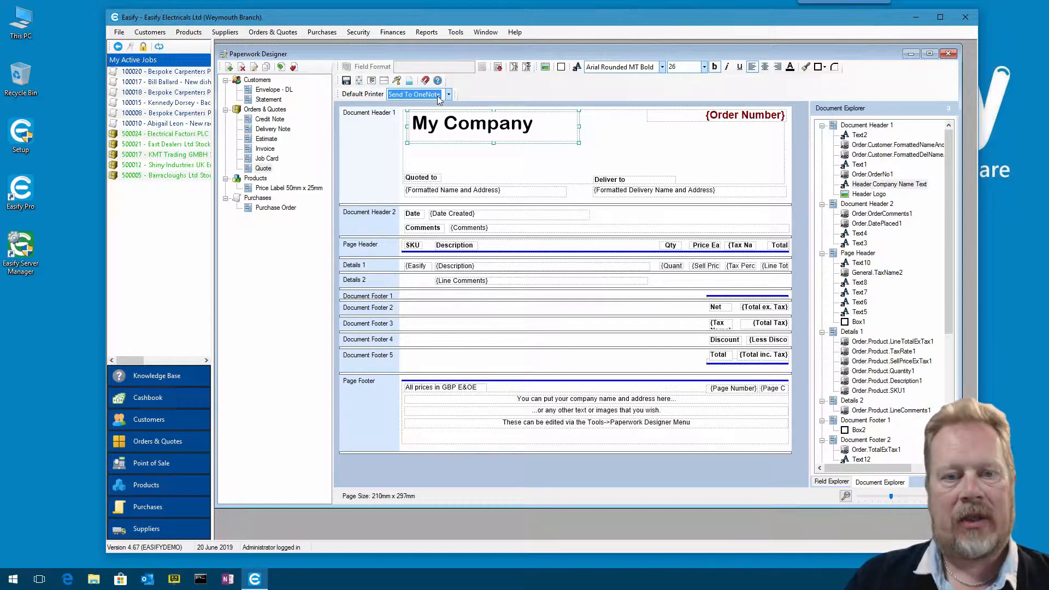
{"action": "left_click", "coordinate": [346, 81]}
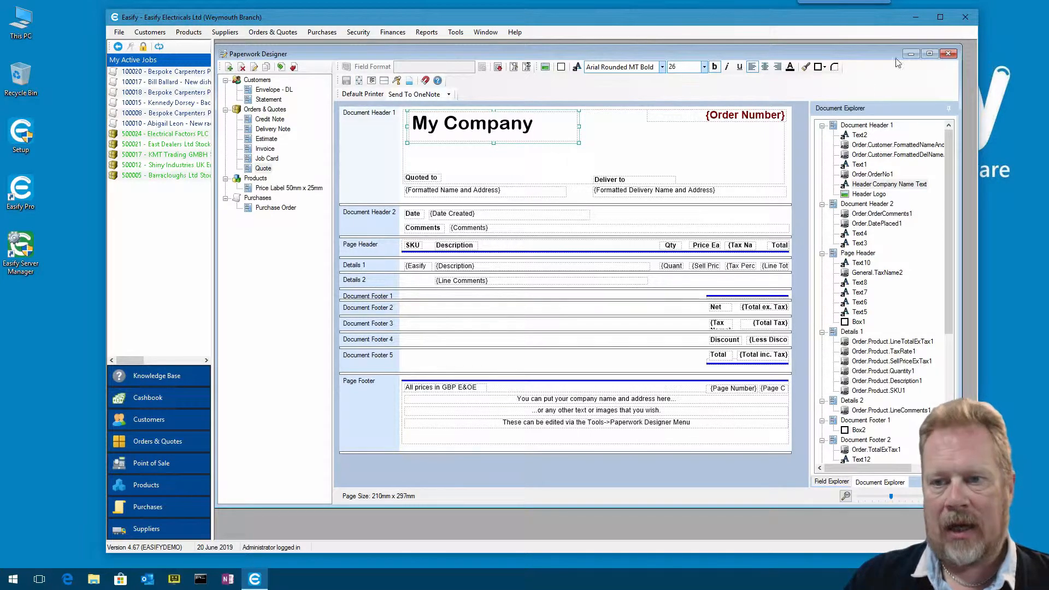
Maximise the main window and move the Paperwork Designer aside to bring the Orders & Quotes list forward.
{"action": "left_click_drag", "start_coordinate": [867, 53], "coordinate": [833, 113]}
{"action": "double_click", "coordinate": [734, 15]}
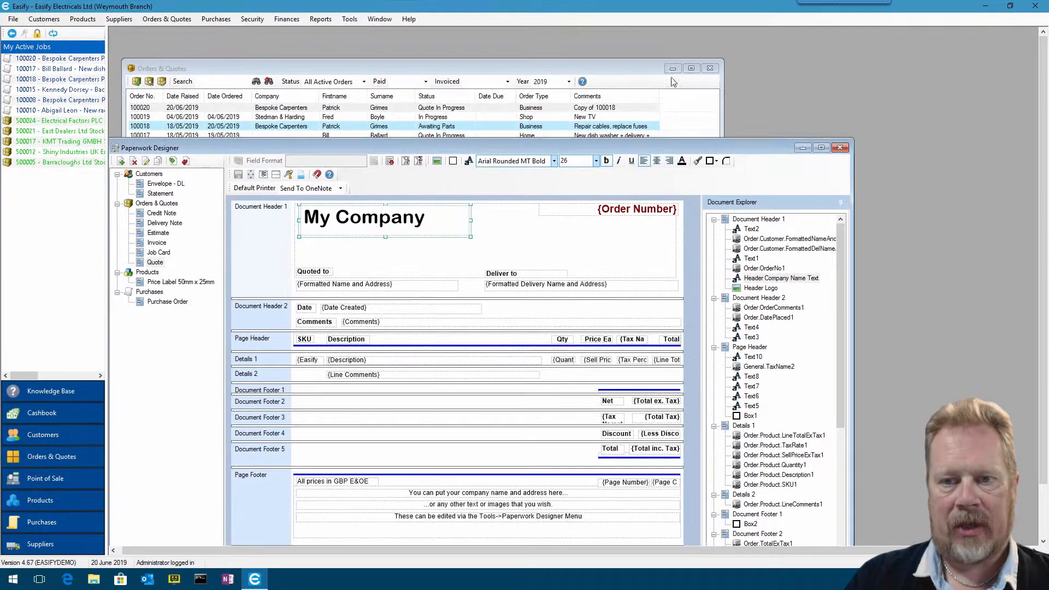
{"action": "left_click_drag", "start_coordinate": [677, 143], "coordinate": [836, 82]}
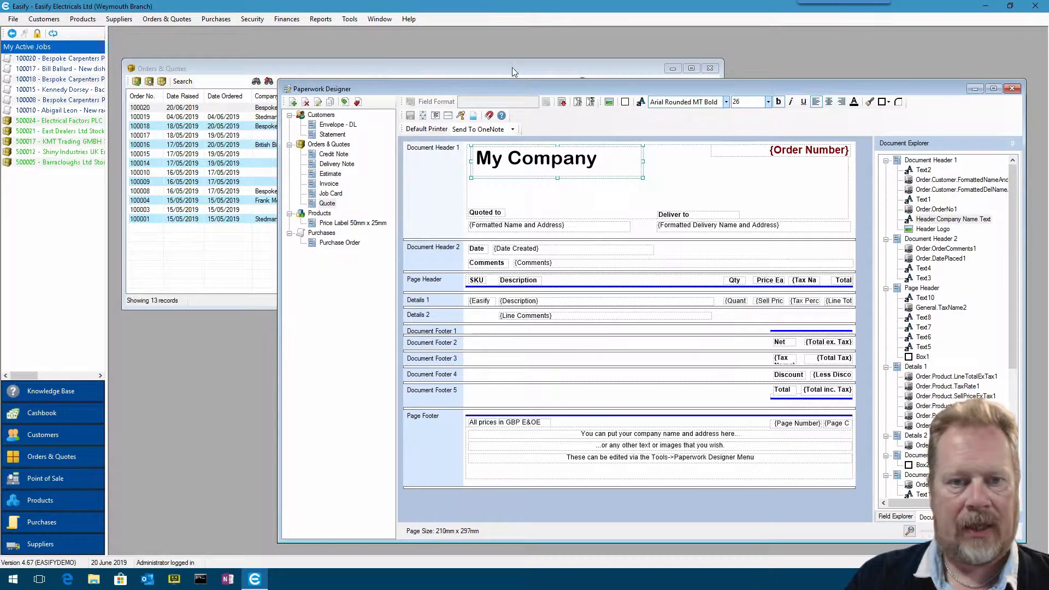
{"action": "left_click_drag", "start_coordinate": [512, 70], "coordinate": [514, 57]}
Open the first order in the Orders & Quotes list and preview its Quote printout in an enlarged window.
{"action": "double_click", "coordinate": [301, 95]}
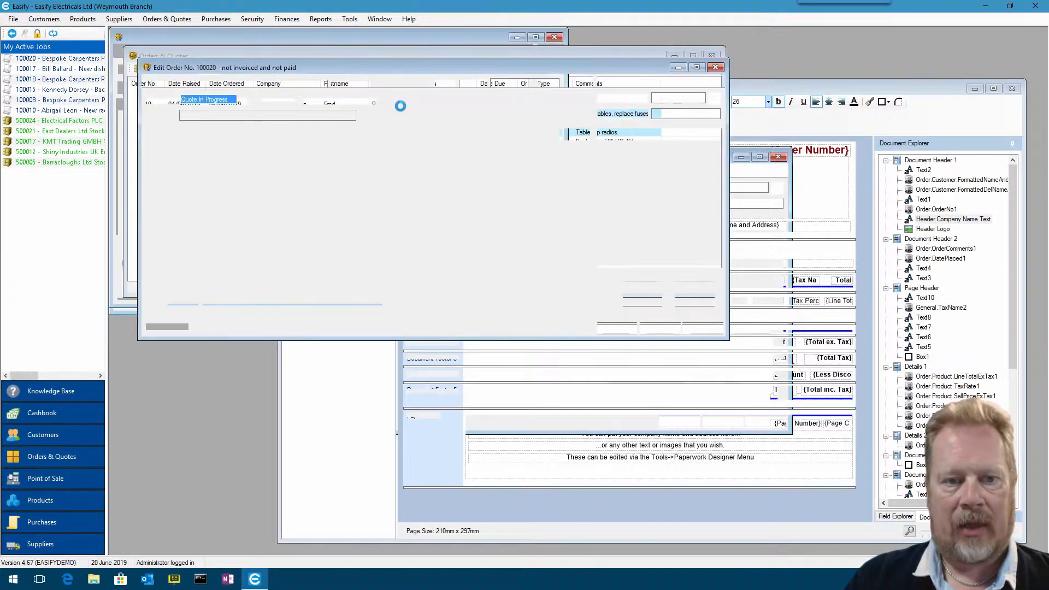
{"action": "left_click", "coordinate": [366, 80]}
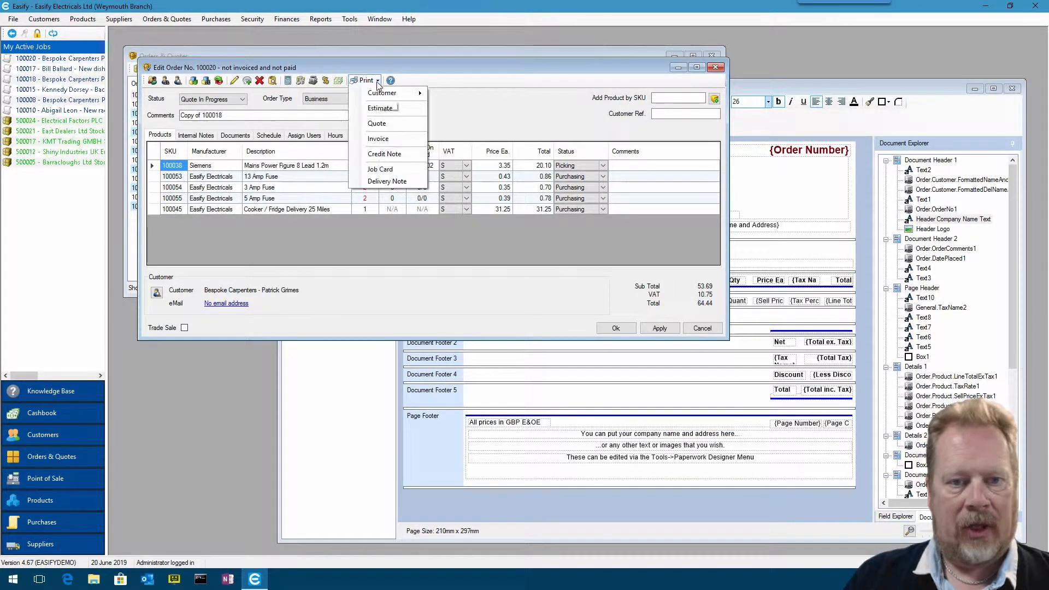
{"action": "left_click", "coordinate": [400, 125]}
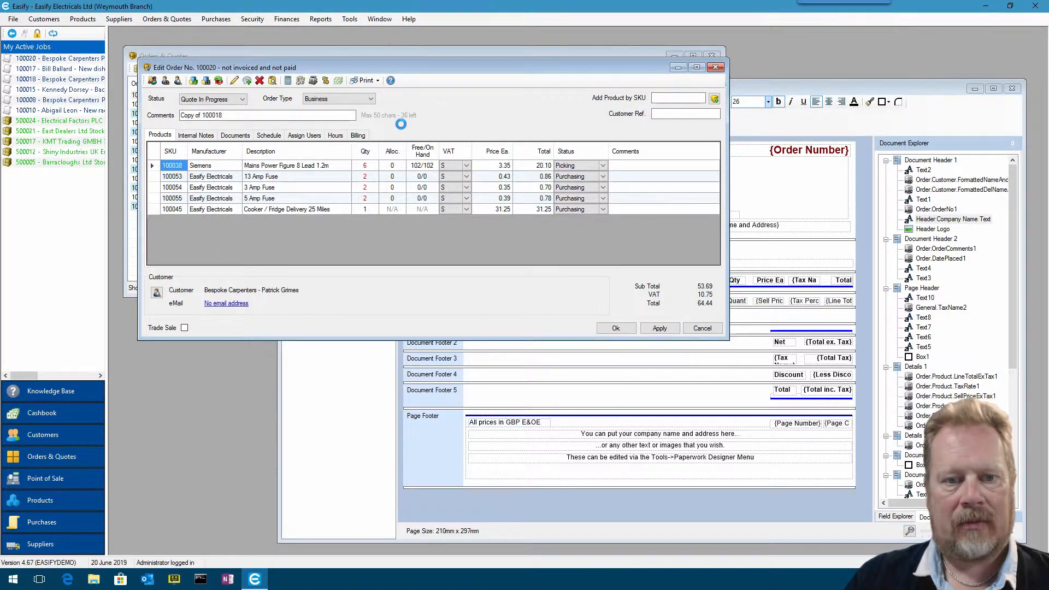
{"action": "left_click_drag", "start_coordinate": [411, 150], "coordinate": [347, 42]}
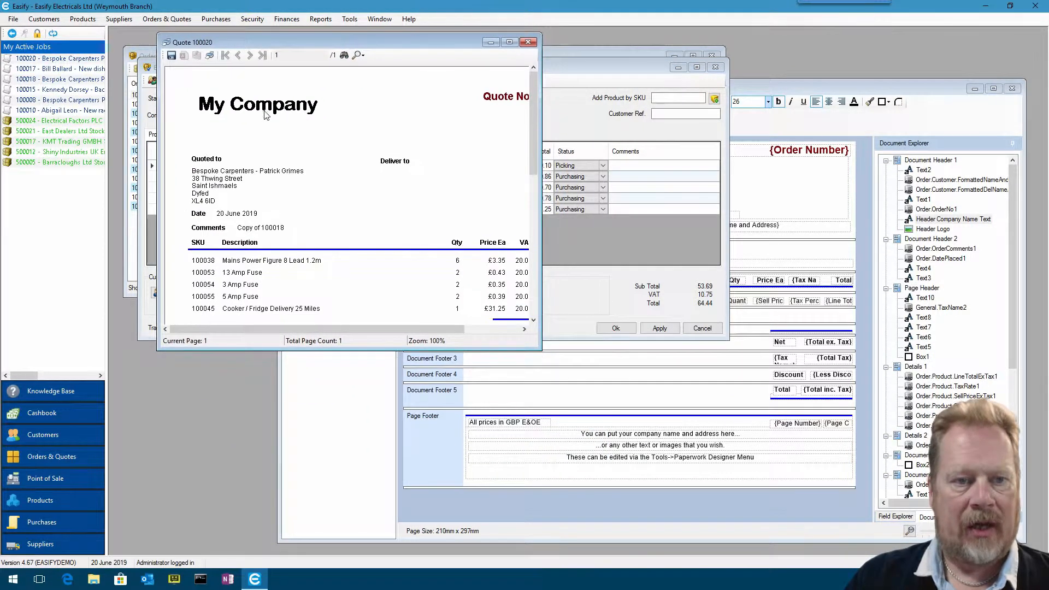
{"action": "left_click_drag", "start_coordinate": [544, 354], "coordinate": [643, 461]}
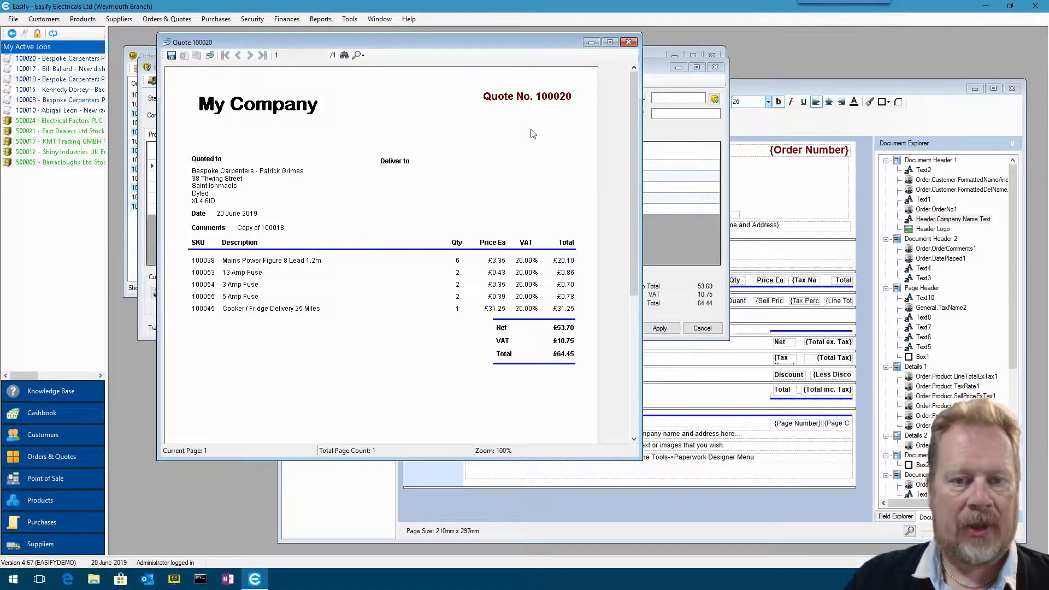
Check the page footer in the quote preview, close the preview and the order, and bring the Paperwork Designer forward.
{"action": "left_click_drag", "start_coordinate": [631, 89], "coordinate": [633, 232]}
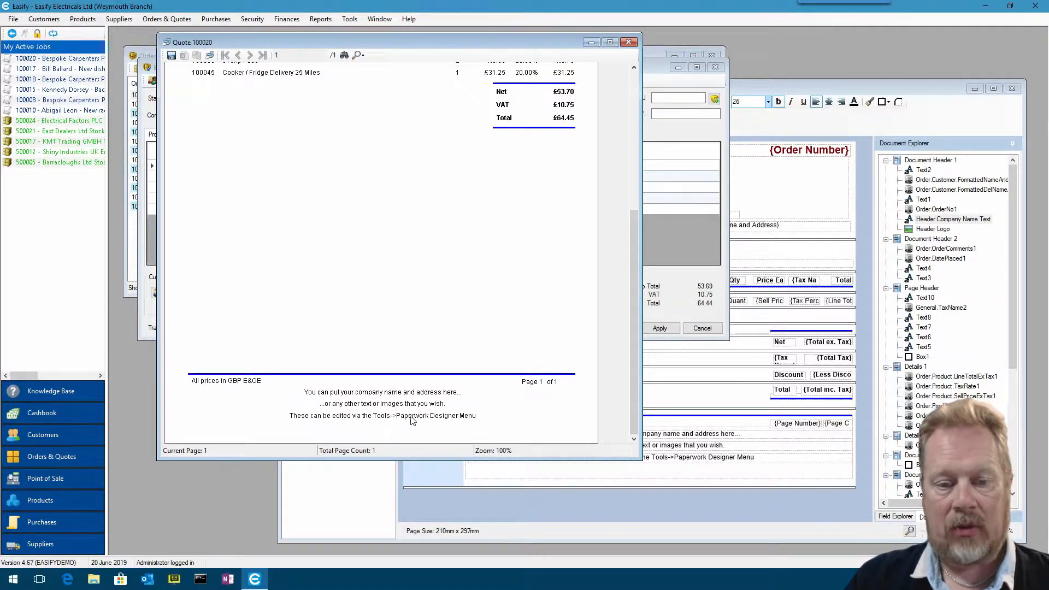
{"action": "left_click", "coordinate": [628, 42]}
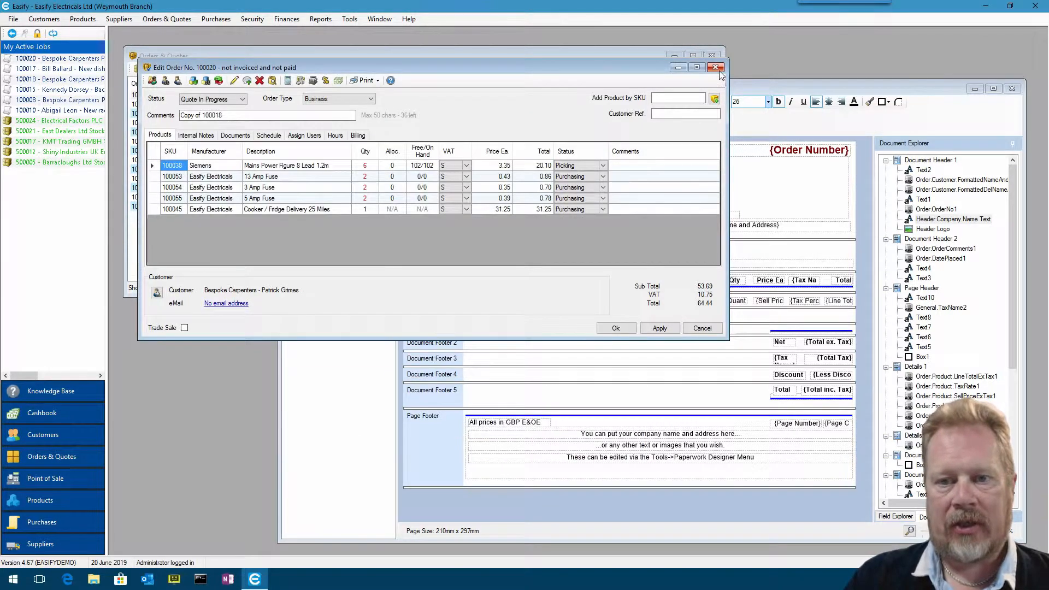
{"action": "left_click", "coordinate": [715, 66]}
{"action": "left_click", "coordinate": [772, 90]}
{"action": "left_click_drag", "start_coordinate": [772, 90], "coordinate": [774, 64]}
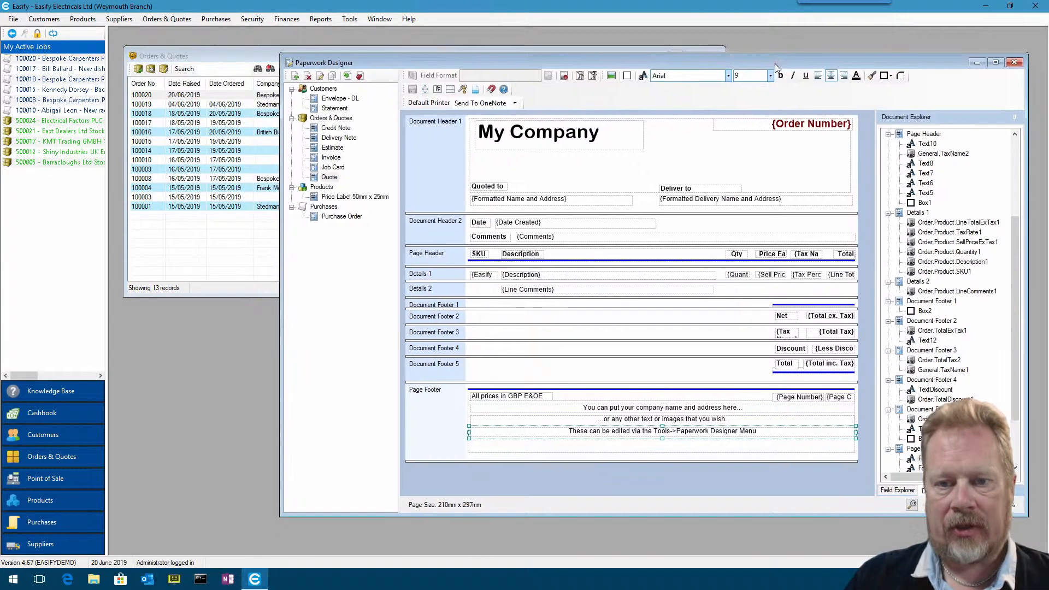
Open the first custom text line in the Quote document's Page Footer for editing and leave it as is.
{"action": "left_click", "coordinate": [643, 408]}
{"action": "double_click", "coordinate": [667, 407]}
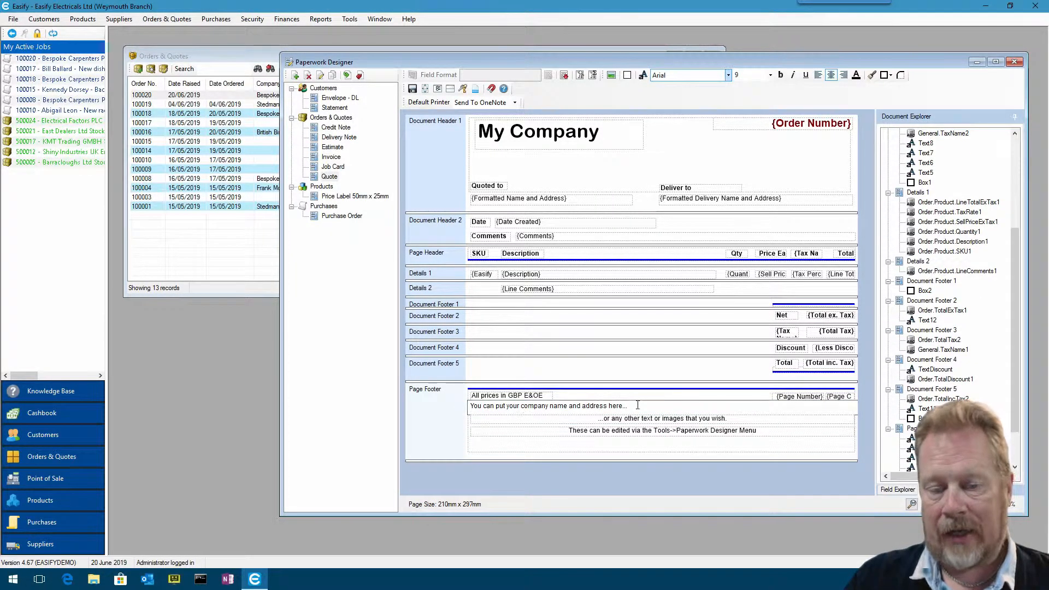
{"action": "left_click", "coordinate": [700, 446]}
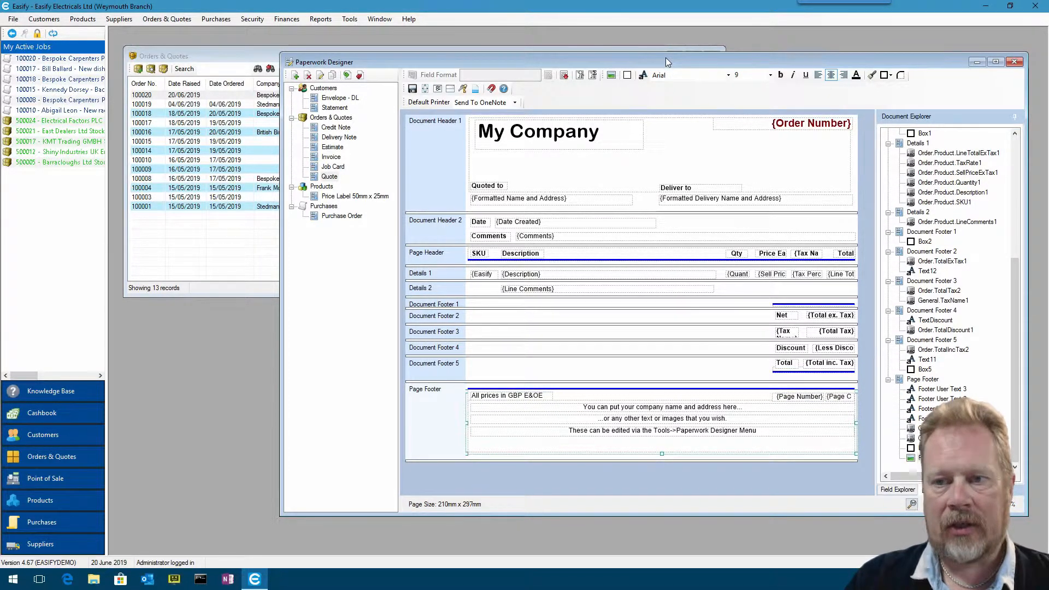
{"action": "left_click_drag", "start_coordinate": [665, 58], "coordinate": [661, 52]}
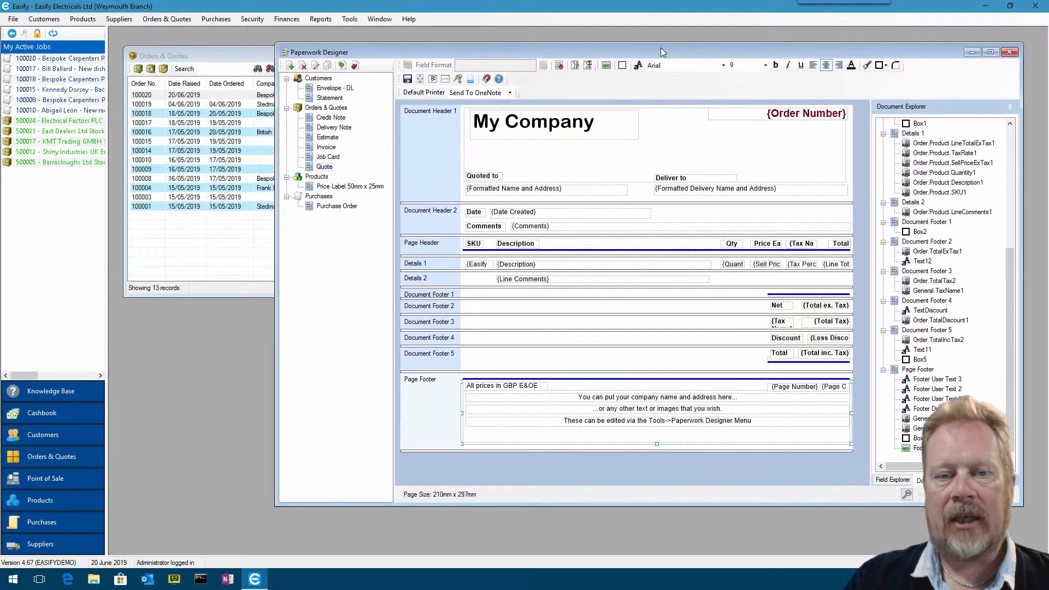
Delete the "My Company" Header Company Name Text item from Document Header 1.
{"action": "left_click", "coordinate": [577, 121]}
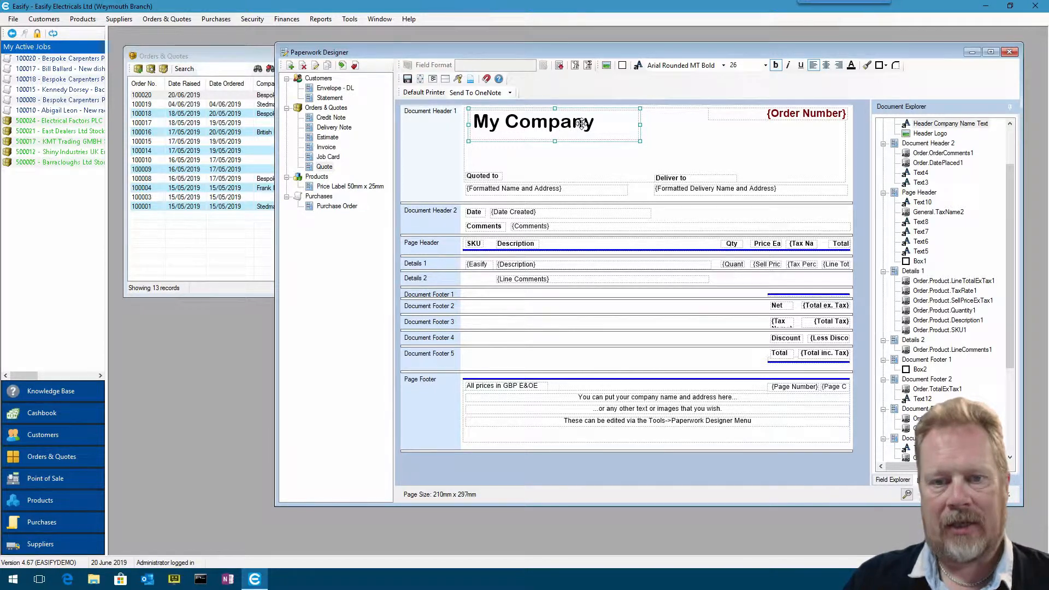
{"action": "key", "text": "Delete"}
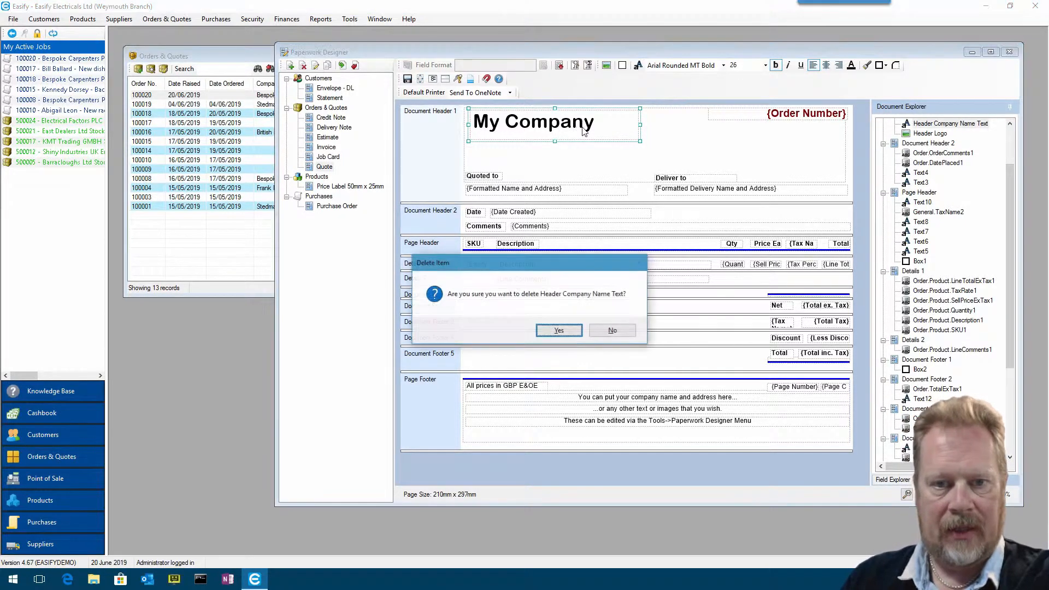
{"action": "left_click", "coordinate": [559, 331]}
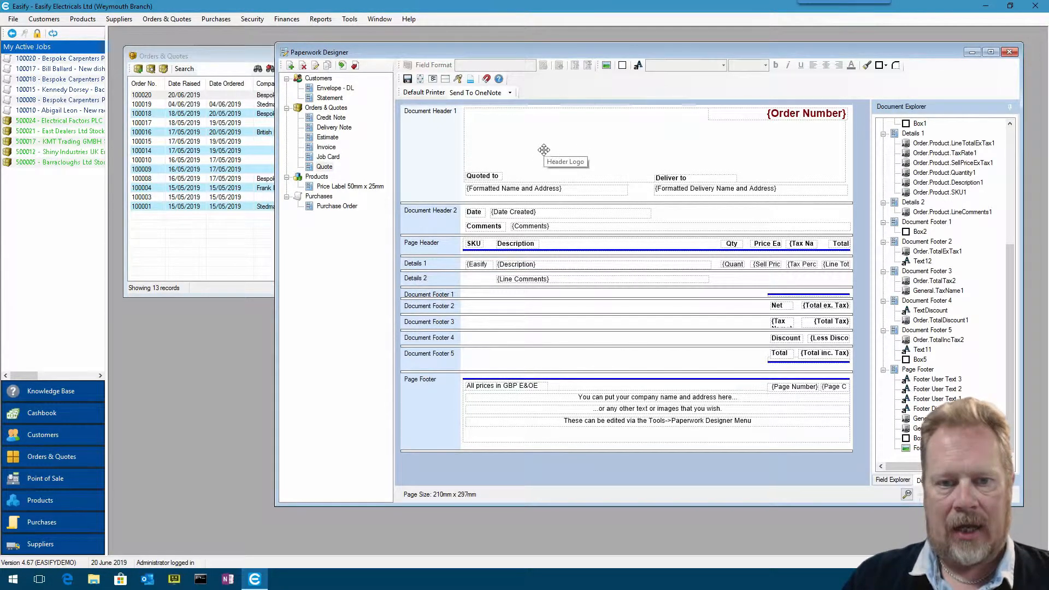
Delete the empty Header Logo picture item from Document Header 1.
{"action": "left_click", "coordinate": [560, 139]}
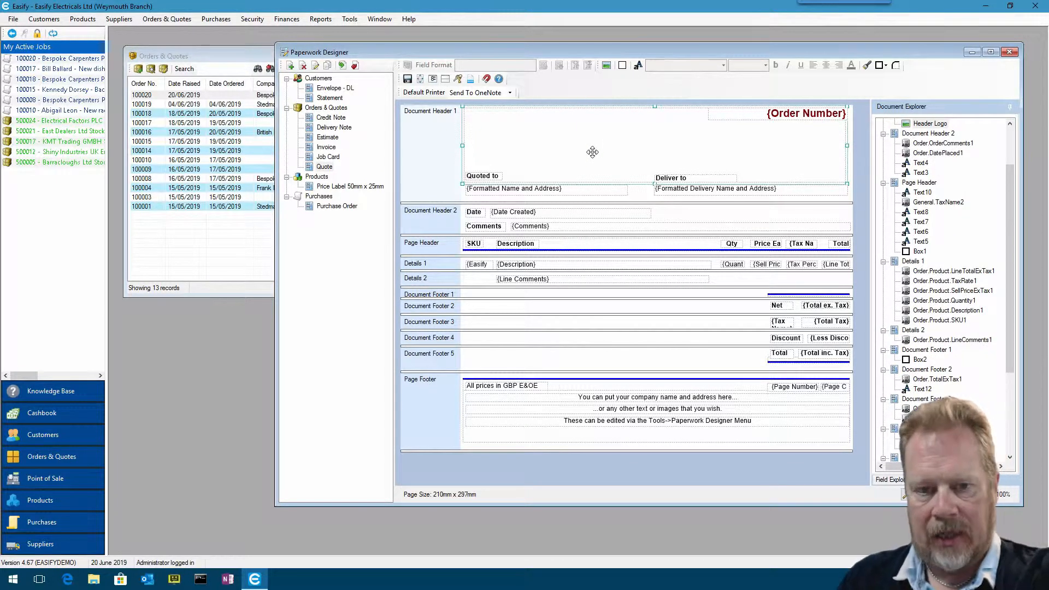
{"action": "scroll", "coordinate": [1004, 183], "scroll_direction": "up", "scroll_amount": 2}
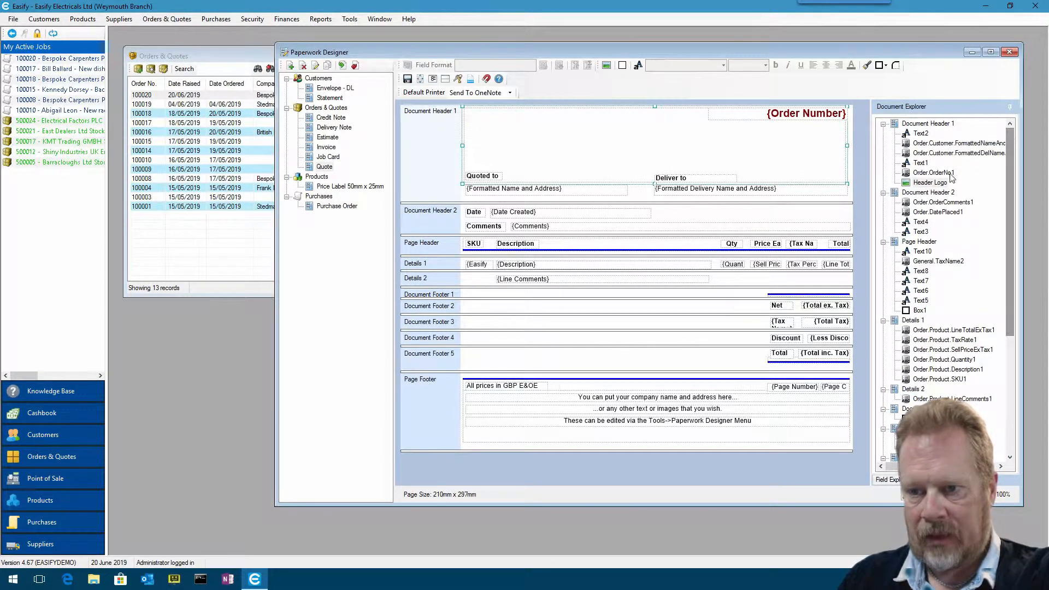
{"action": "left_click", "coordinate": [938, 176]}
{"action": "left_click", "coordinate": [929, 182]}
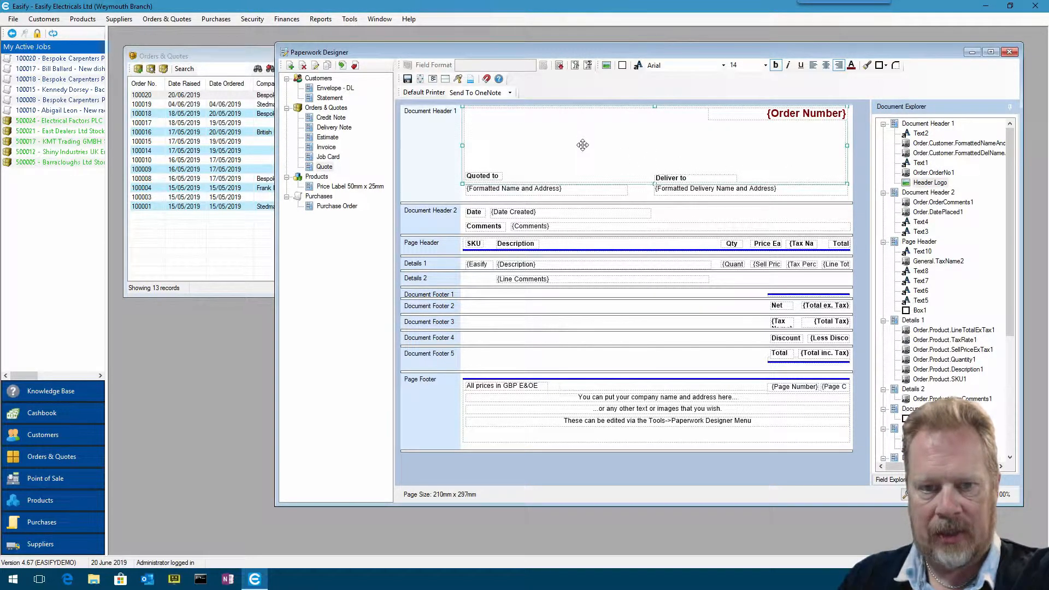
{"action": "key", "text": "Delete"}
{"action": "left_click", "coordinate": [538, 330]}
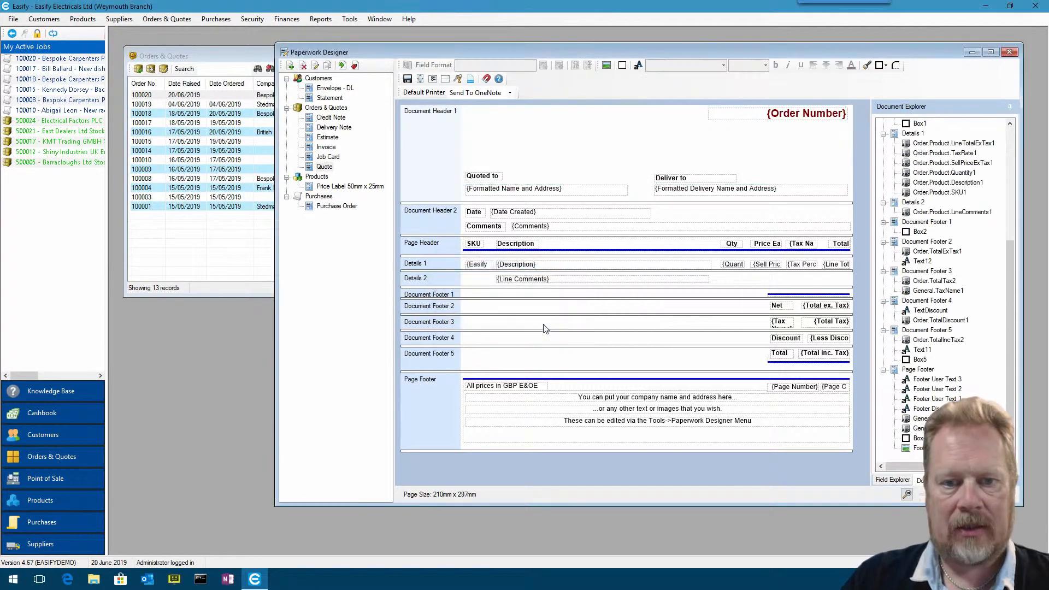
Insert the CompanyLogo_480px image from the Pictures folder into the Quote document.
{"action": "left_click_drag", "start_coordinate": [575, 49], "coordinate": [574, 43]}
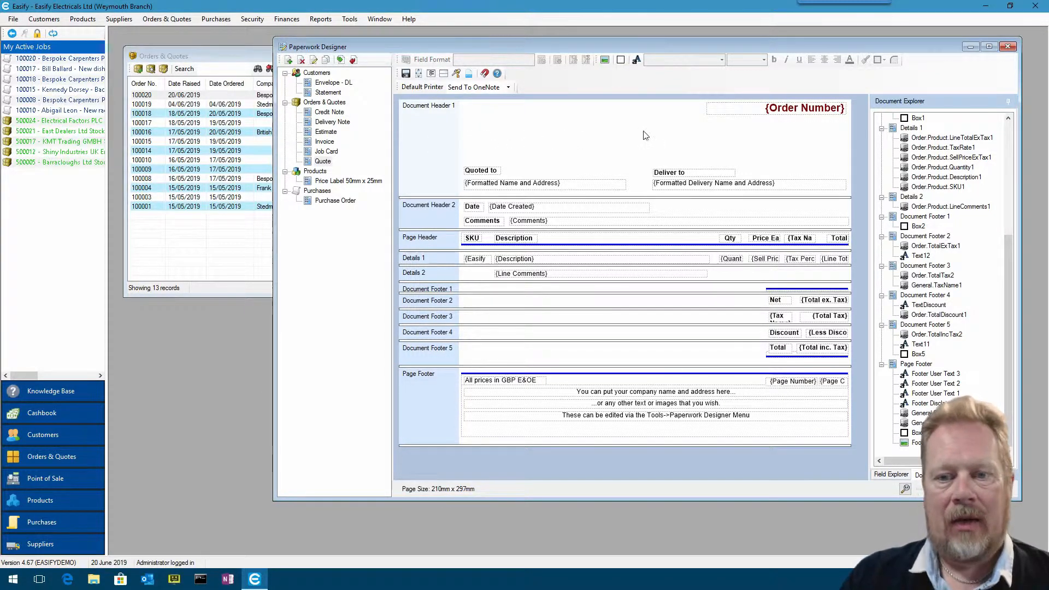
{"action": "left_click", "coordinate": [605, 60]}
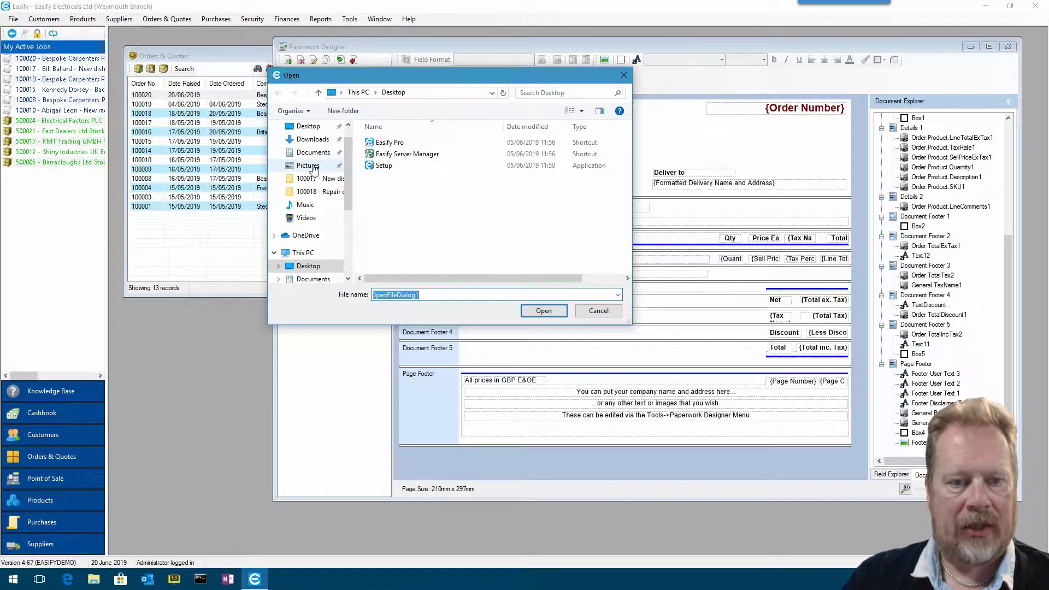
{"action": "left_click", "coordinate": [308, 166]}
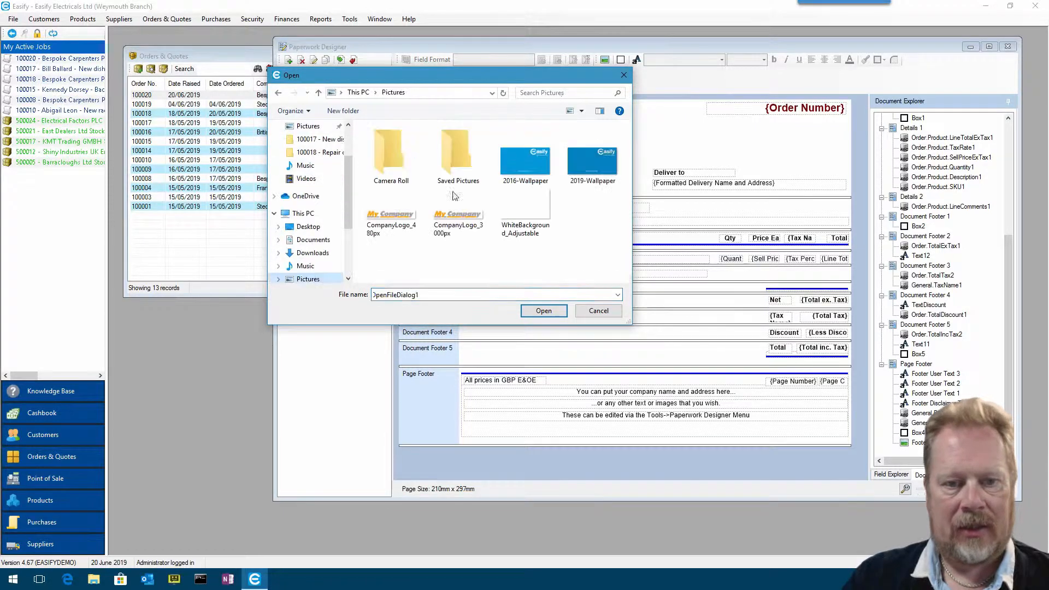
{"action": "left_click", "coordinate": [395, 222]}
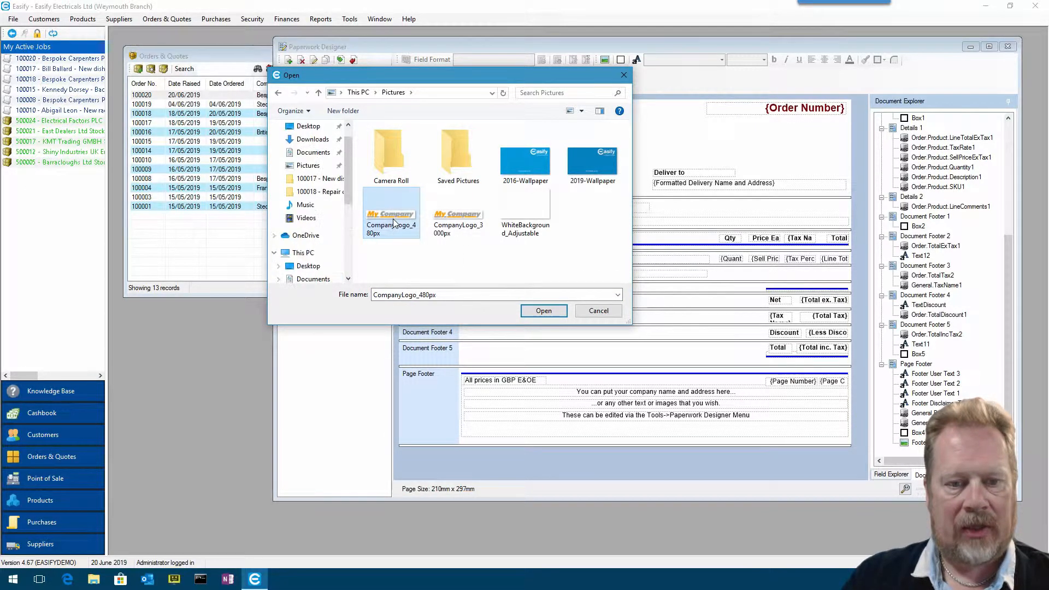
{"action": "left_click", "coordinate": [550, 312]}
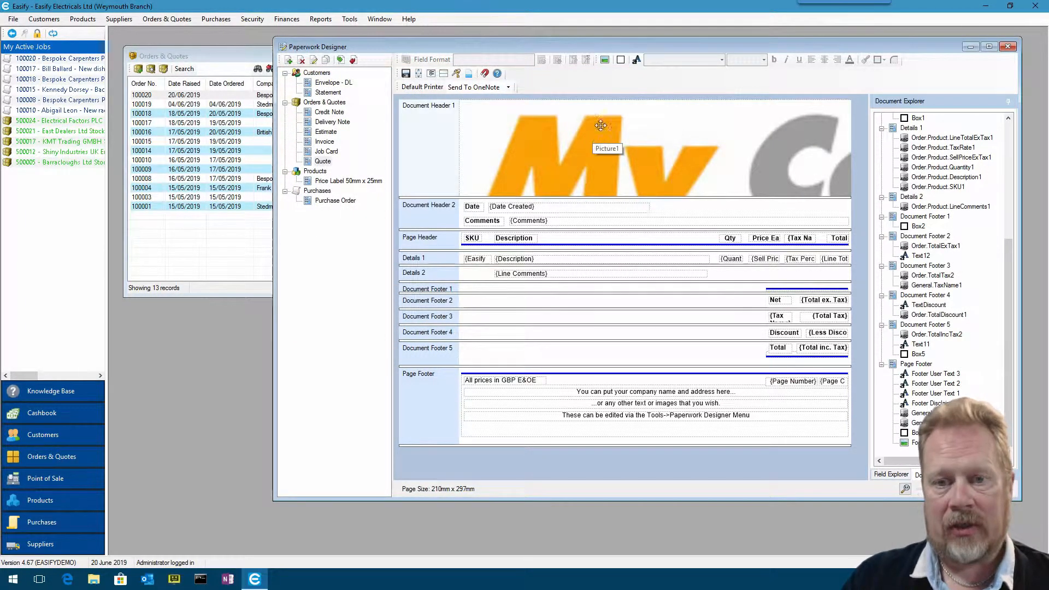
Enlarge the Paperwork Designer window, then shrink the logo to natural proportions above the "Quoted to" label in Document Header 1.
{"action": "left_click_drag", "start_coordinate": [613, 49], "coordinate": [448, 46]}
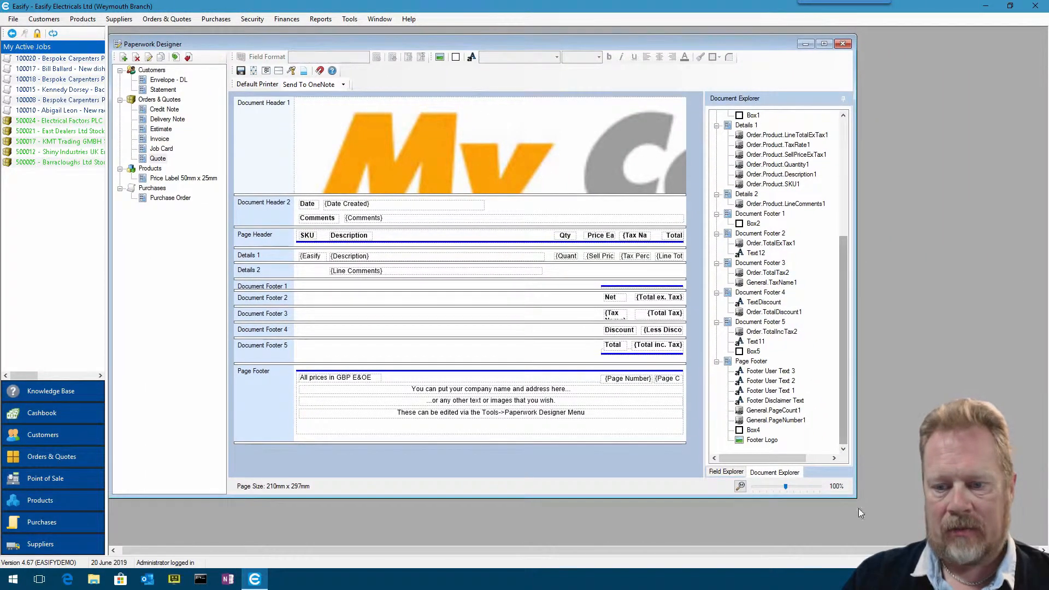
{"action": "left_click_drag", "start_coordinate": [854, 497], "coordinate": [1012, 529]}
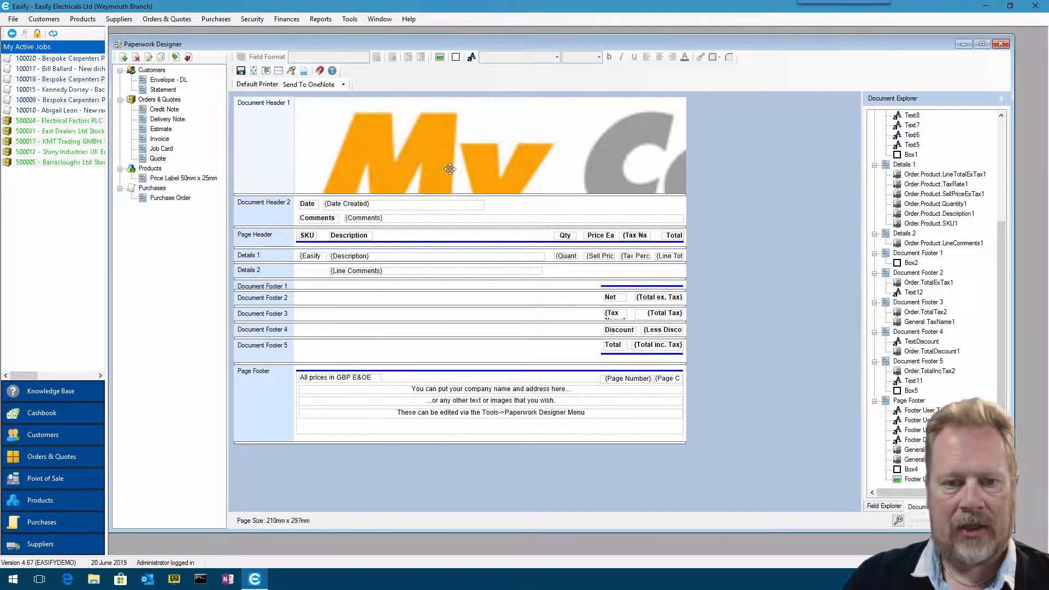
{"action": "left_click_drag", "start_coordinate": [409, 151], "coordinate": [452, 154]}
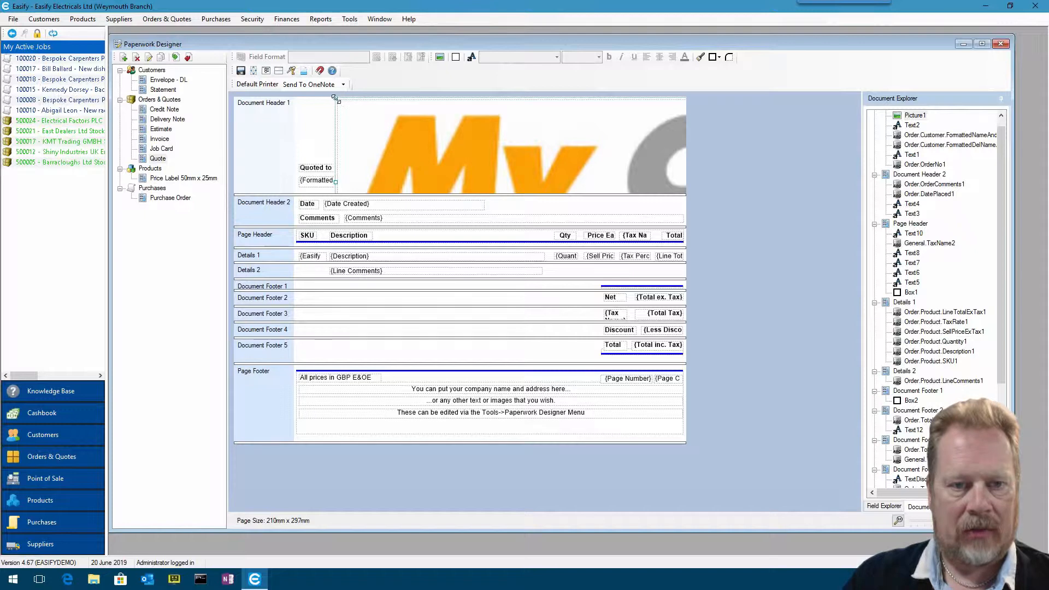
{"action": "left_click_drag", "start_coordinate": [335, 99], "coordinate": [362, 126]}
{"action": "left_click_drag", "start_coordinate": [549, 144], "coordinate": [355, 144]}
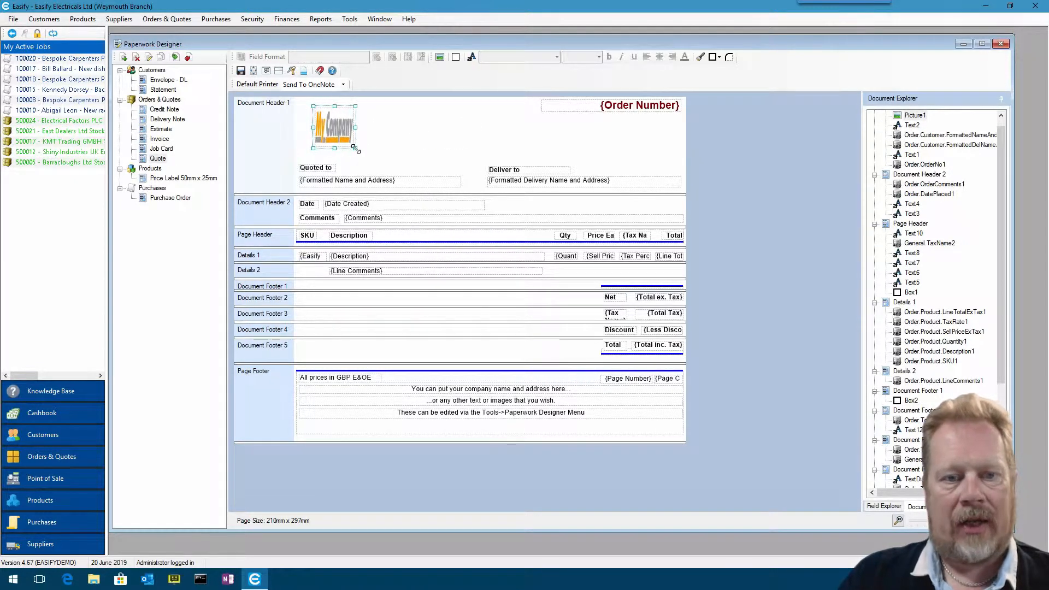
{"action": "left_click_drag", "start_coordinate": [348, 147], "coordinate": [488, 136]}
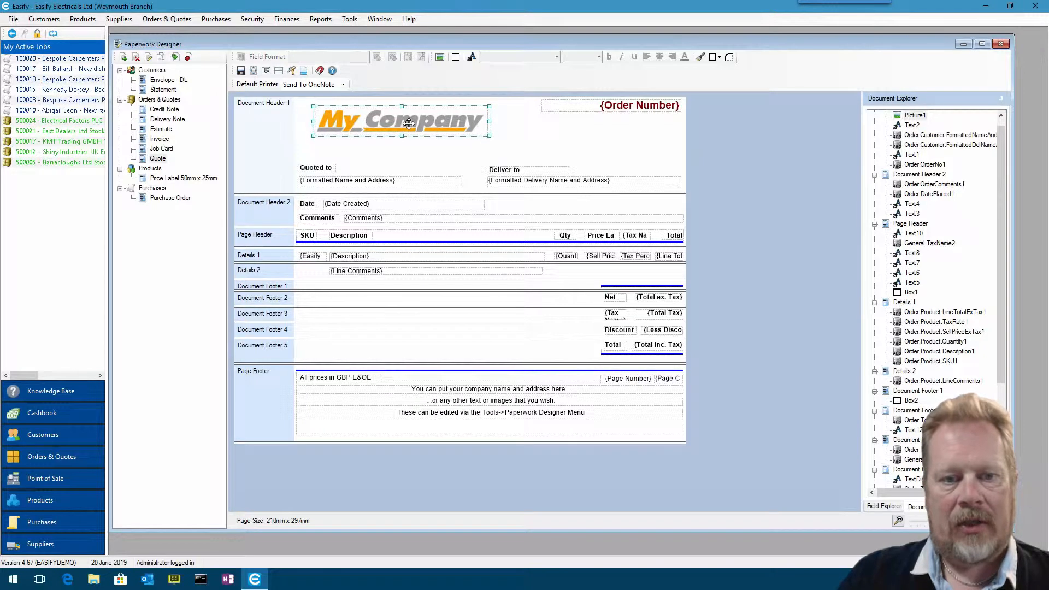
{"action": "left_click_drag", "start_coordinate": [412, 127], "coordinate": [411, 128]}
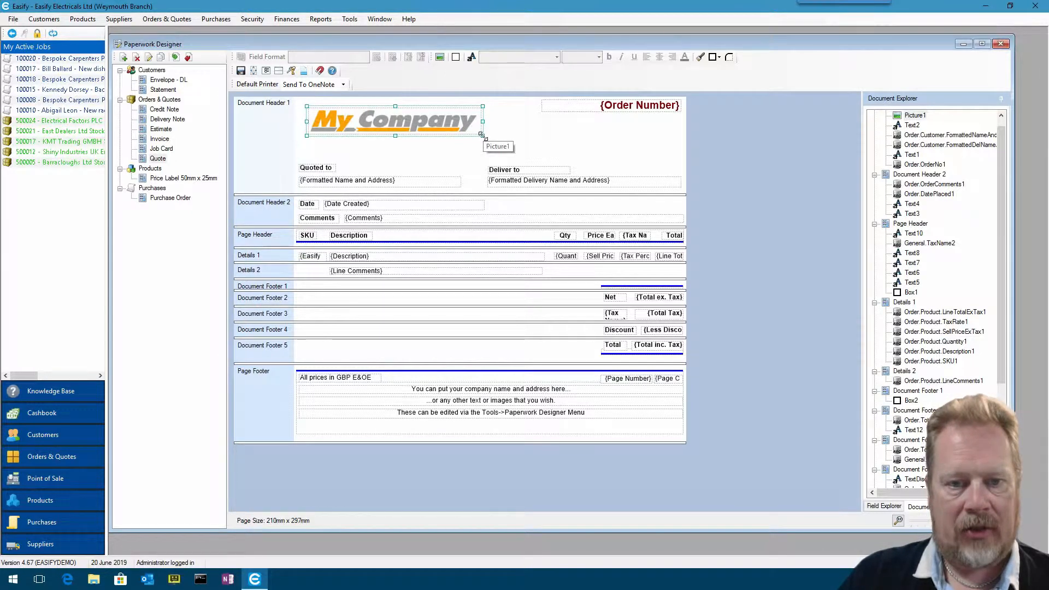
Enlarge the logo in Document Header 1 to span from the left margin almost to the order number, and save the Quote document.
{"action": "left_click_drag", "start_coordinate": [482, 135], "coordinate": [371, 132]}
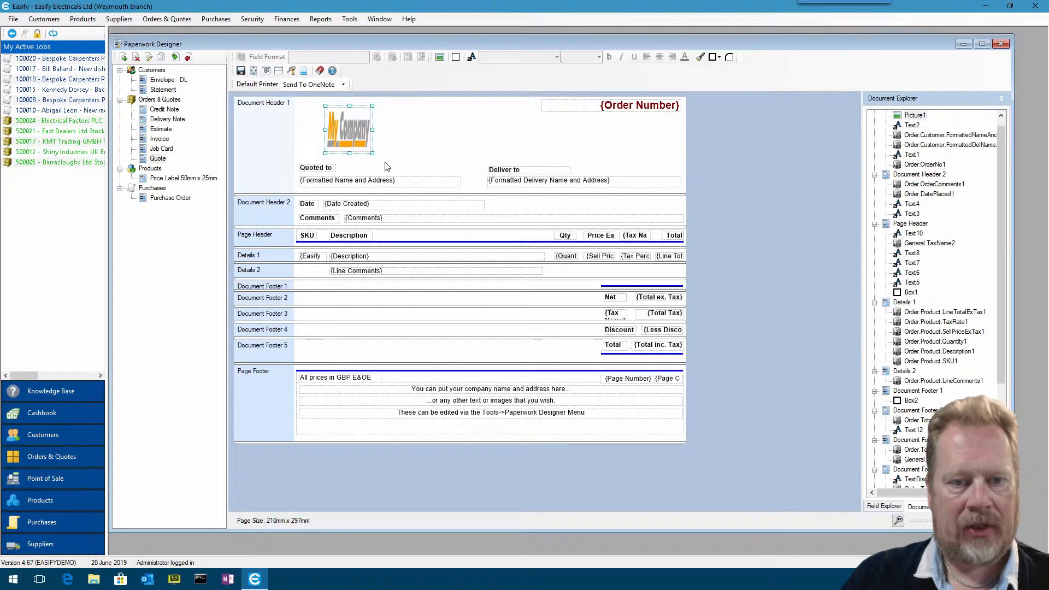
{"action": "left_click_drag", "start_coordinate": [372, 153], "coordinate": [618, 196]}
{"action": "left_click_drag", "start_coordinate": [526, 141], "coordinate": [494, 131]}
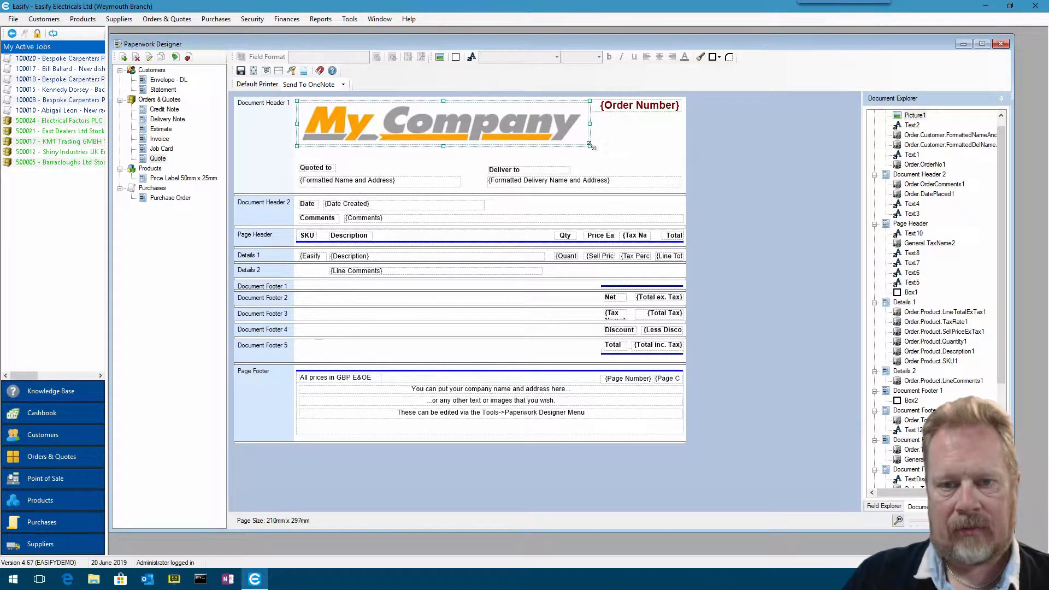
{"action": "left_click_drag", "start_coordinate": [589, 145], "coordinate": [588, 144]}
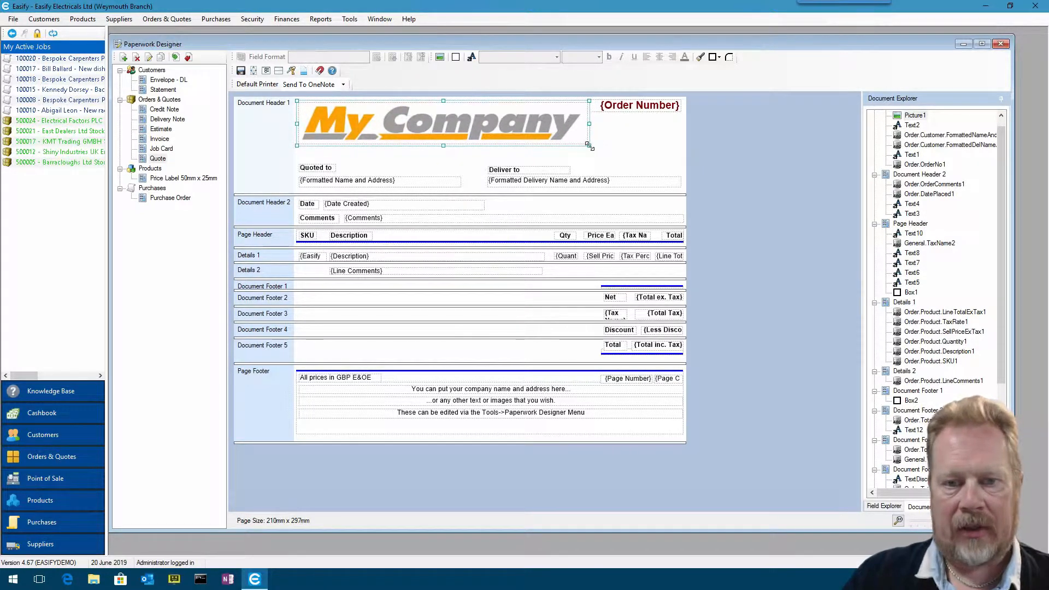
{"action": "left_click", "coordinate": [610, 159]}
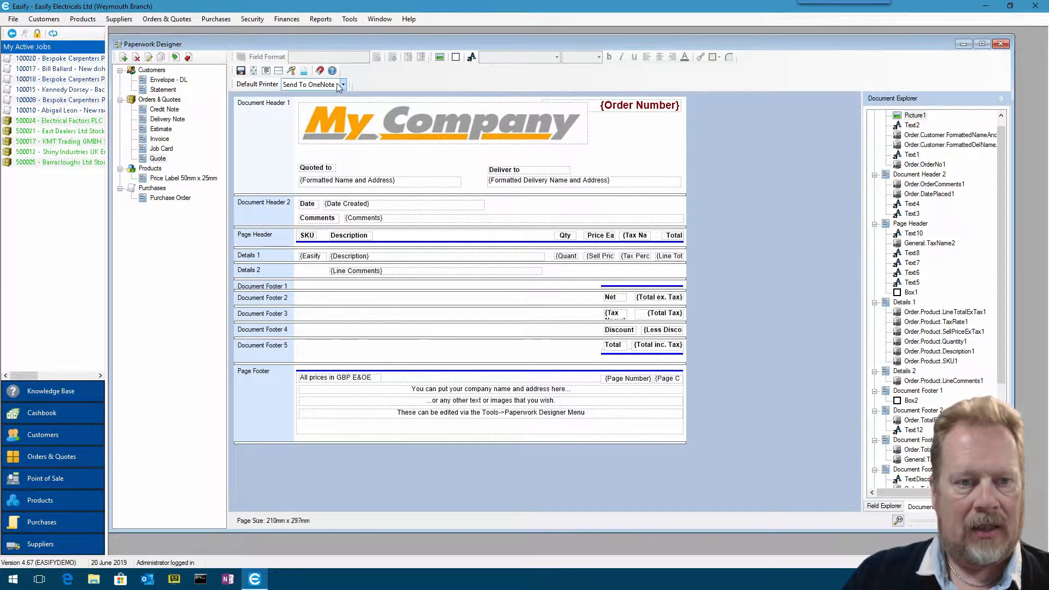
{"action": "left_click", "coordinate": [241, 70]}
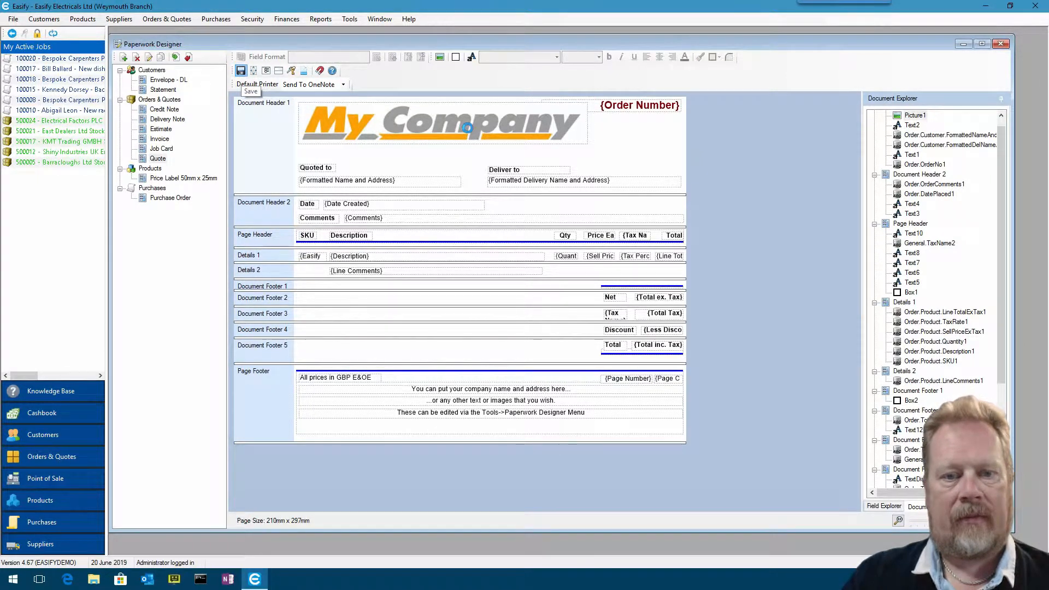
Reopen the first order in the Orders & Quotes list and preview its Quote with the new logo in an enlarged window.
{"action": "left_click", "coordinate": [982, 44]}
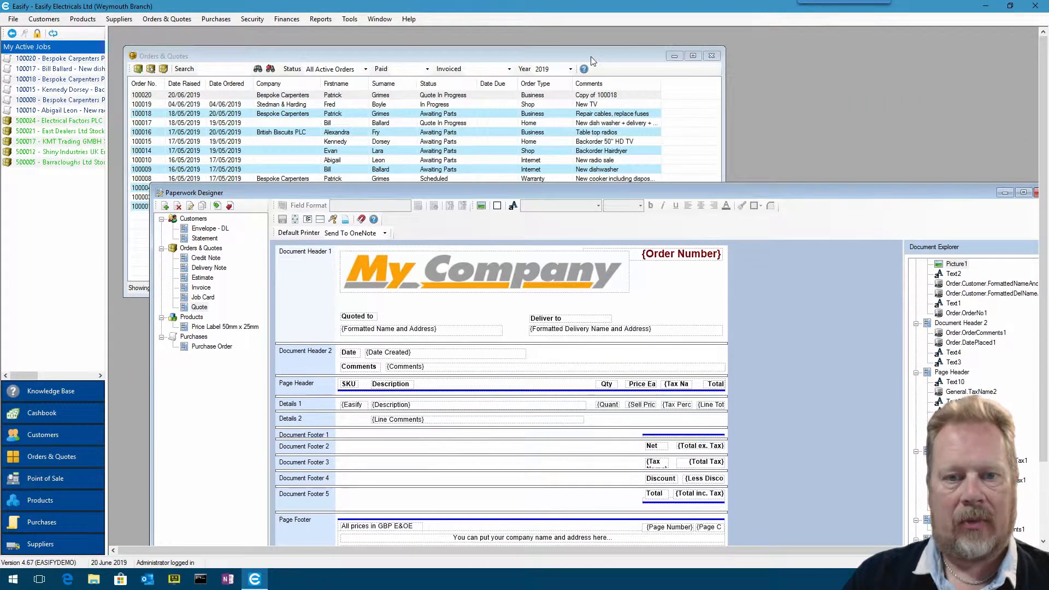
{"action": "left_click", "coordinate": [591, 57]}
{"action": "double_click", "coordinate": [298, 96]}
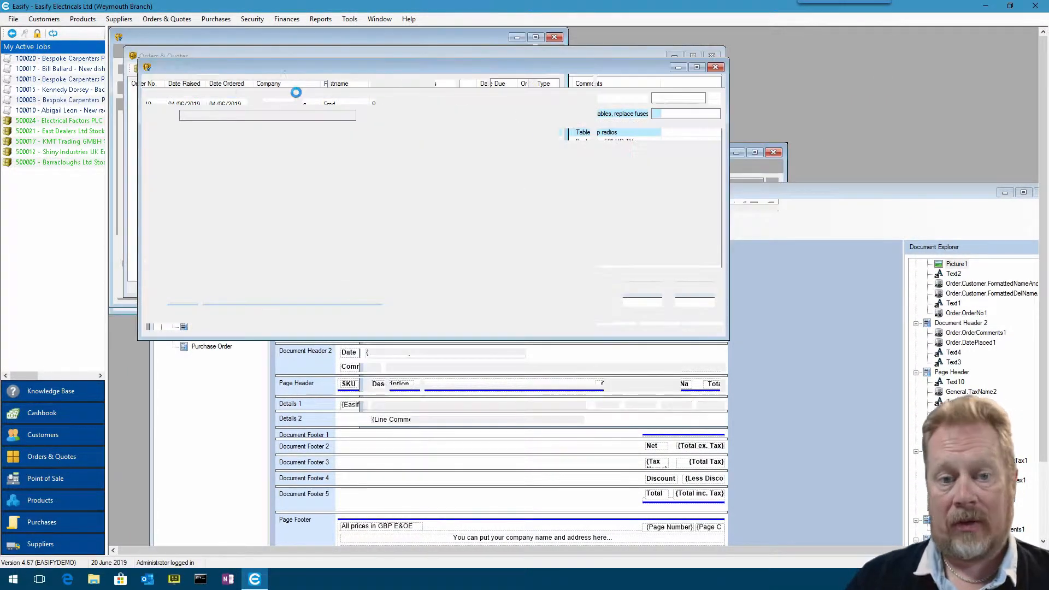
{"action": "left_click", "coordinate": [374, 82]}
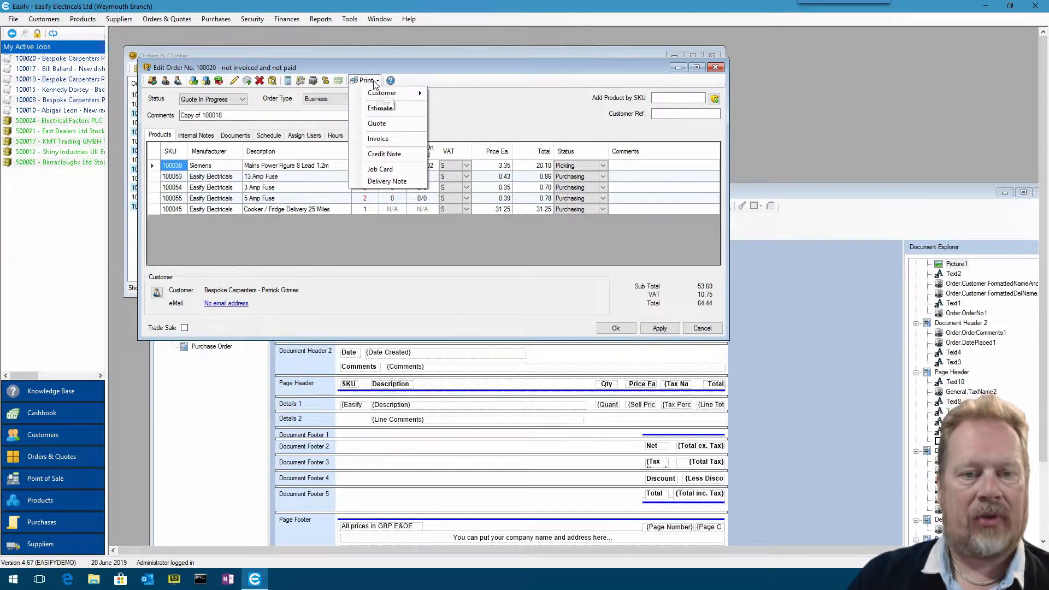
{"action": "left_click", "coordinate": [399, 124]}
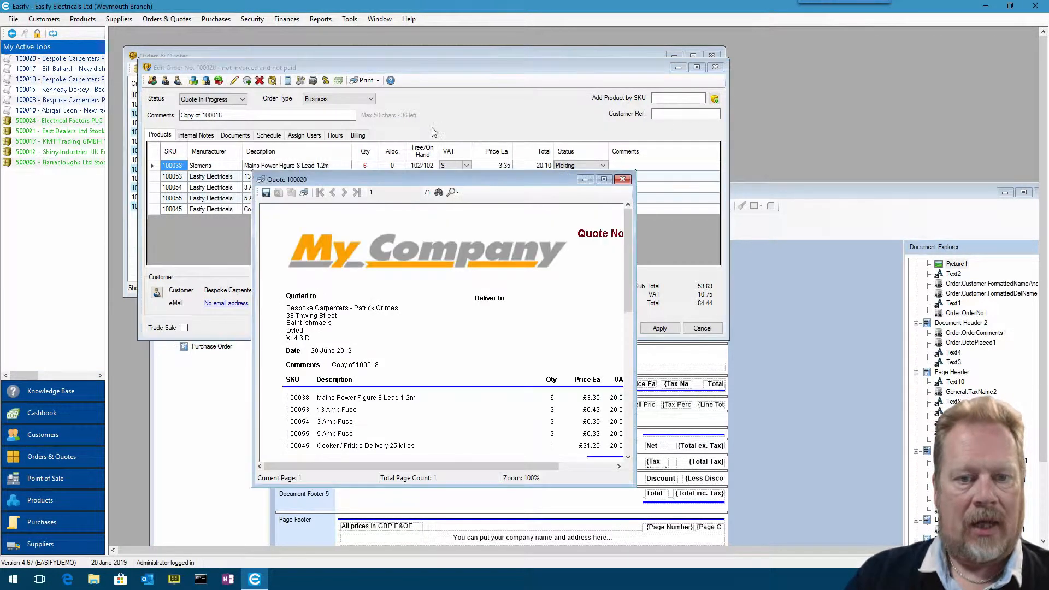
{"action": "left_click_drag", "start_coordinate": [443, 178], "coordinate": [352, 48]}
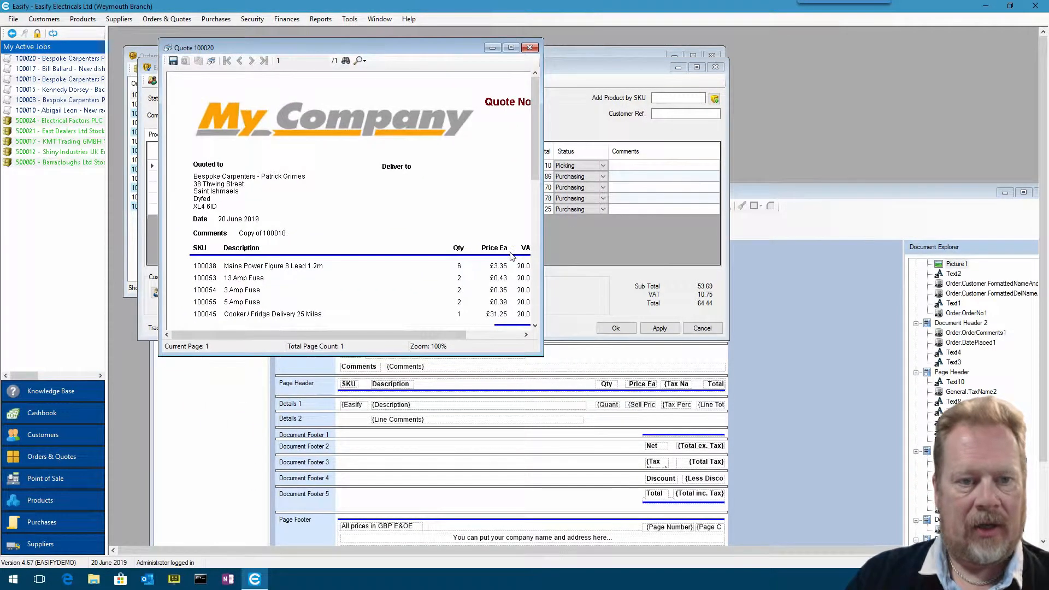
{"action": "left_click_drag", "start_coordinate": [540, 353], "coordinate": [662, 523]}
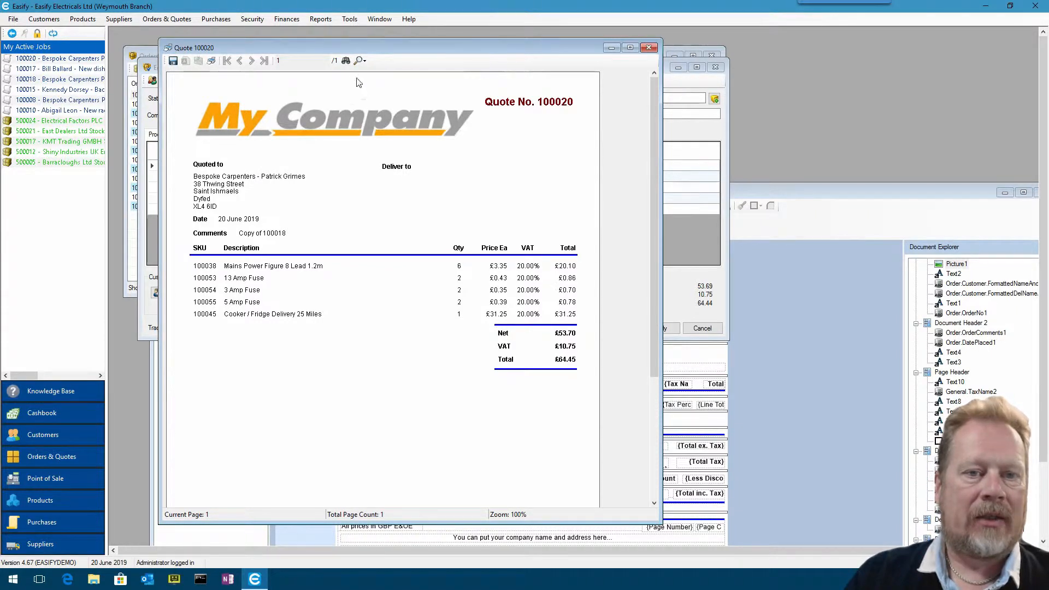
Zoom the quote preview to 400% and examine the sharpness of the logo.
{"action": "left_click", "coordinate": [364, 61]}
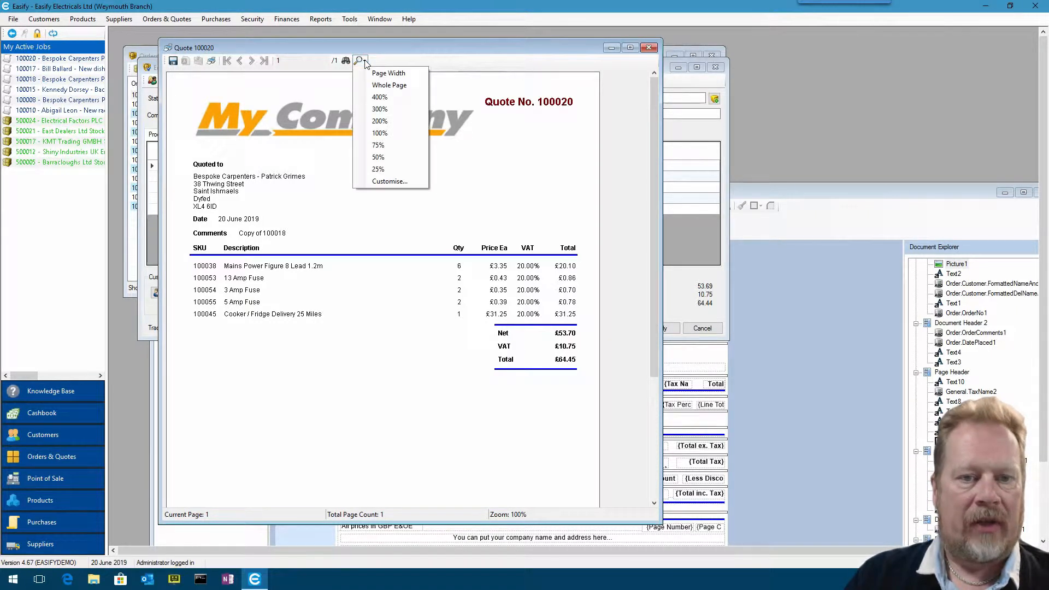
{"action": "left_click", "coordinate": [385, 100]}
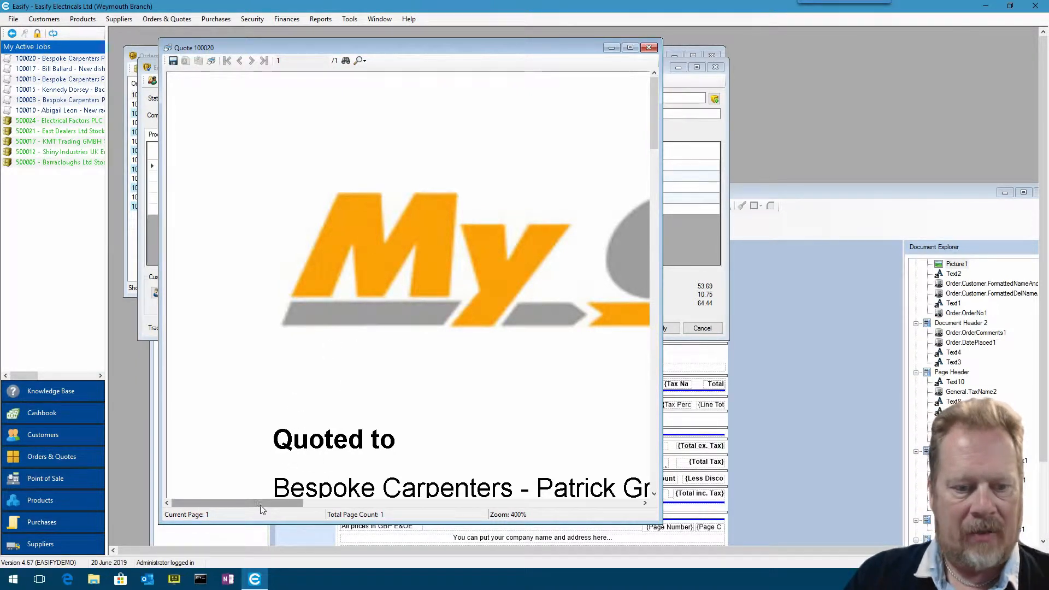
{"action": "mouse_move", "coordinate": [250, 502]}
{"action": "left_mouse_down"}
{"action": "mouse_move", "coordinate": [439, 499]}
{"action": "mouse_move", "coordinate": [250, 505]}
{"action": "left_mouse_up"}
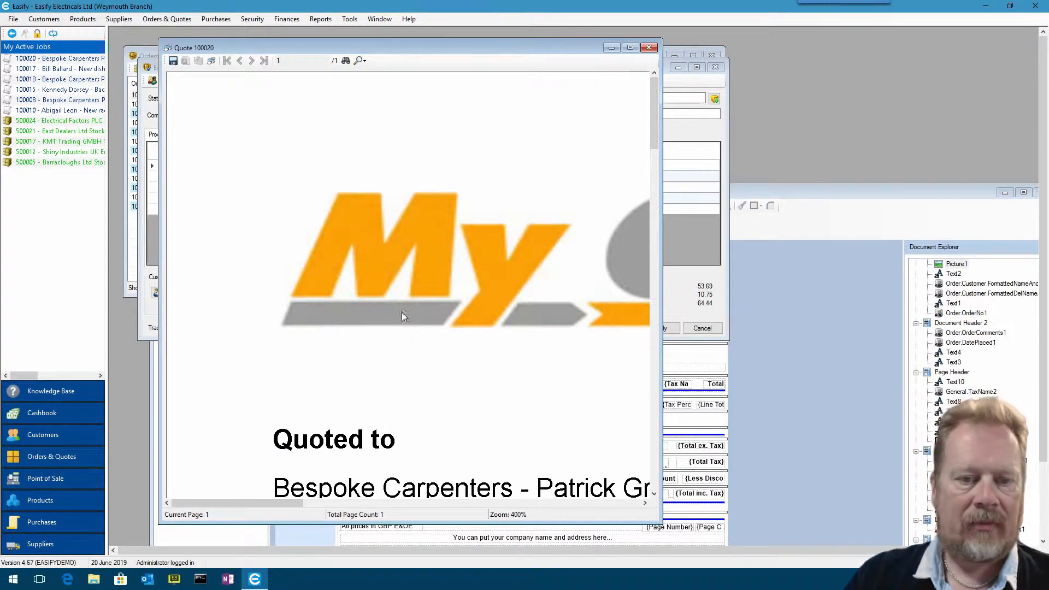
Move the quote preview aside, close the order, shorten the Orders & Quotes window, and bring the Paperwork Designer forward, moved up over it.
{"action": "left_click_drag", "start_coordinate": [360, 47], "coordinate": [721, 59]}
{"action": "left_click_drag", "start_coordinate": [522, 47], "coordinate": [620, 86]}
{"action": "left_click", "coordinate": [571, 65]}
{"action": "left_click", "coordinate": [715, 68]}
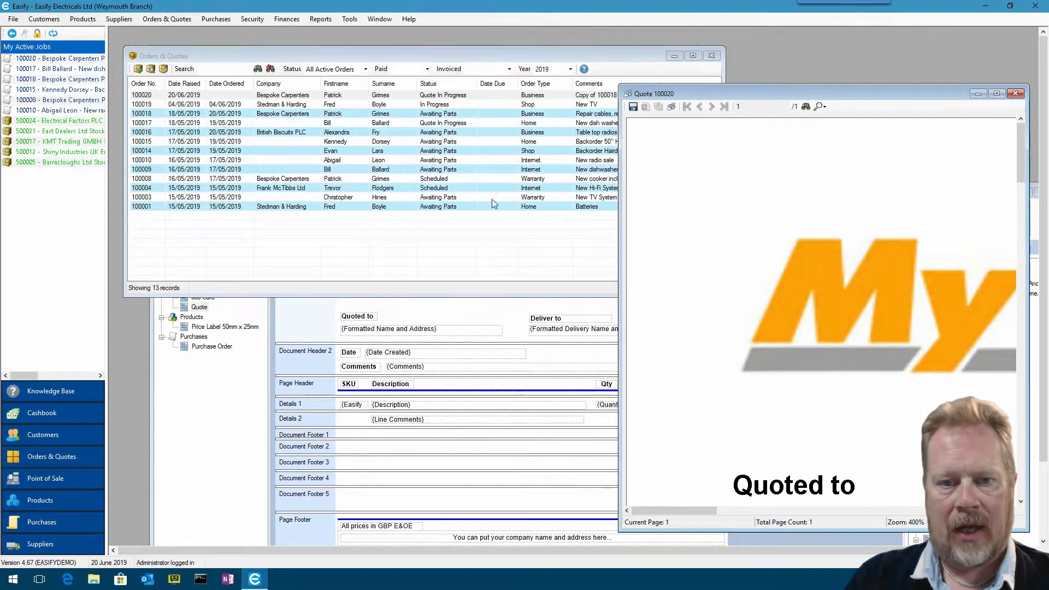
{"action": "left_click_drag", "start_coordinate": [369, 296], "coordinate": [374, 214]}
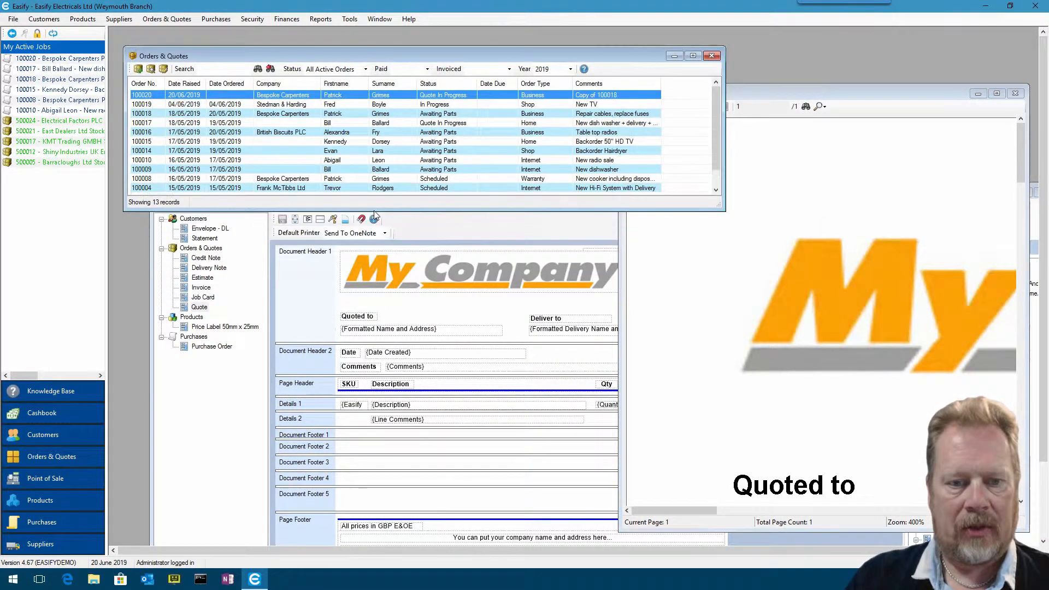
{"action": "left_click", "coordinate": [150, 297]}
{"action": "left_click_drag", "start_coordinate": [404, 198], "coordinate": [380, 145]}
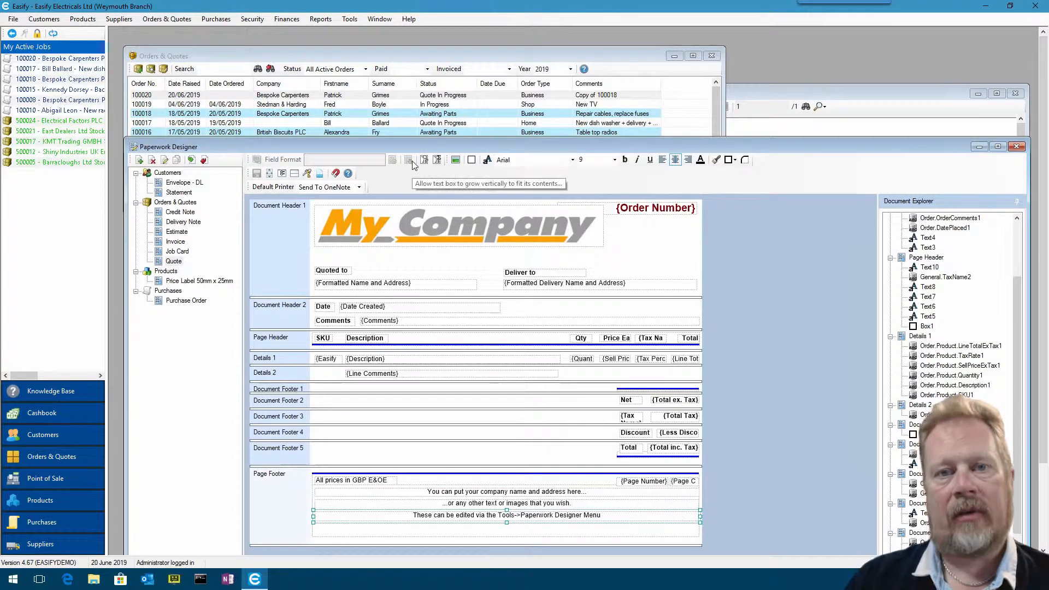
Delete the low-resolution logo from Document Header 1 and insert the CompanyLogo_3000px image from the Pictures folder instead.
{"action": "left_click", "coordinate": [443, 222]}
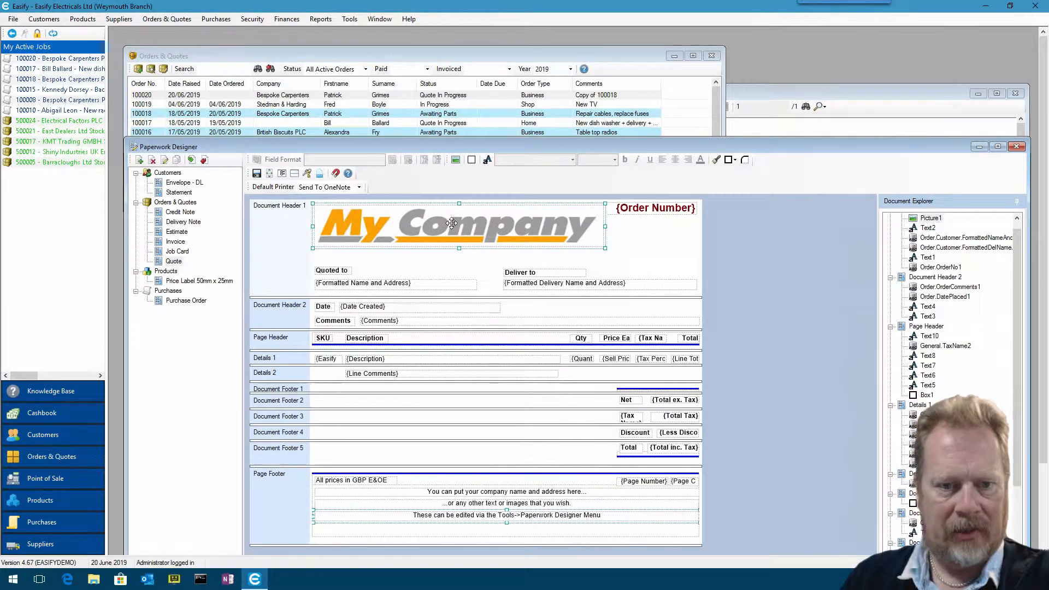
{"action": "key", "text": "Delete"}
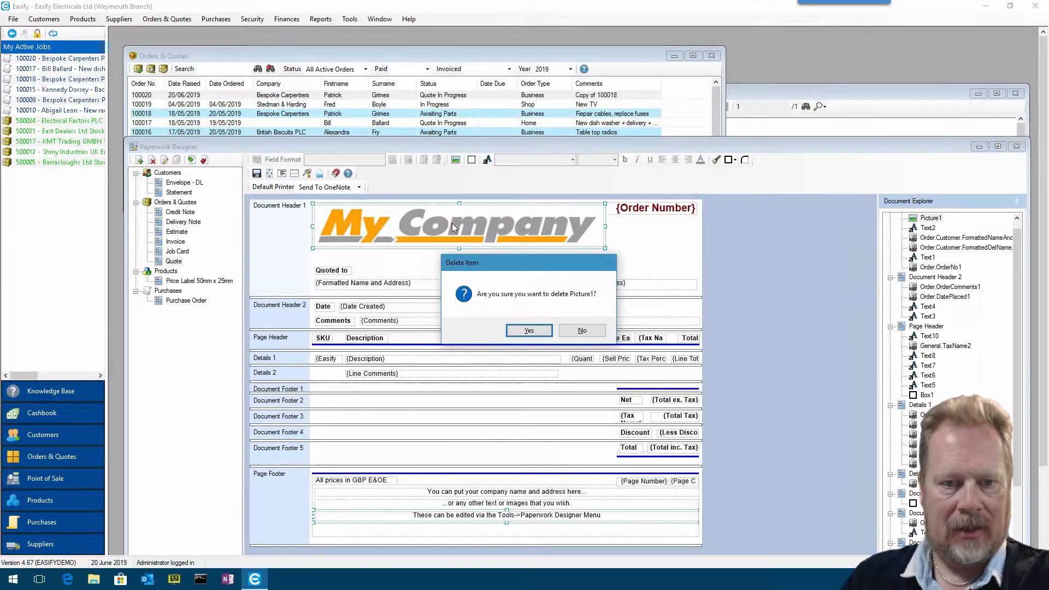
{"action": "left_click", "coordinate": [528, 330]}
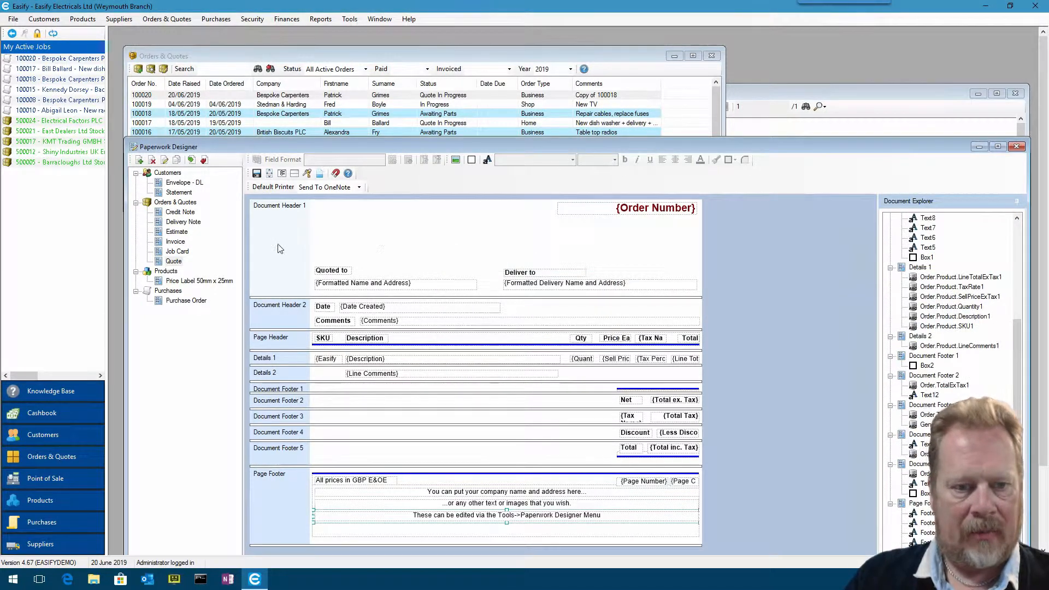
{"action": "left_click", "coordinate": [456, 161]}
{"action": "left_click", "coordinate": [456, 226]}
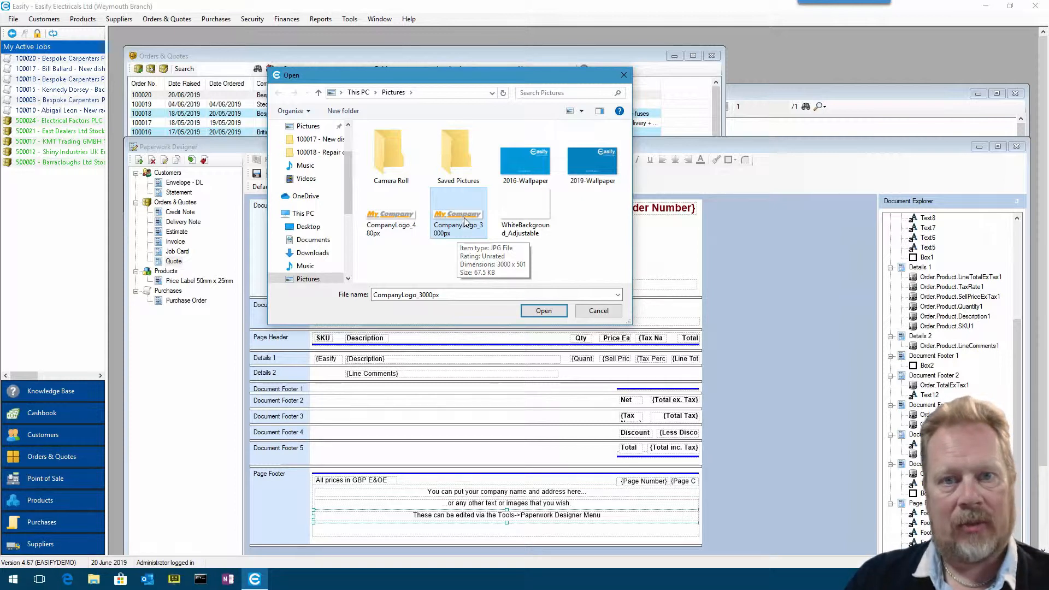
{"action": "left_click", "coordinate": [544, 311]}
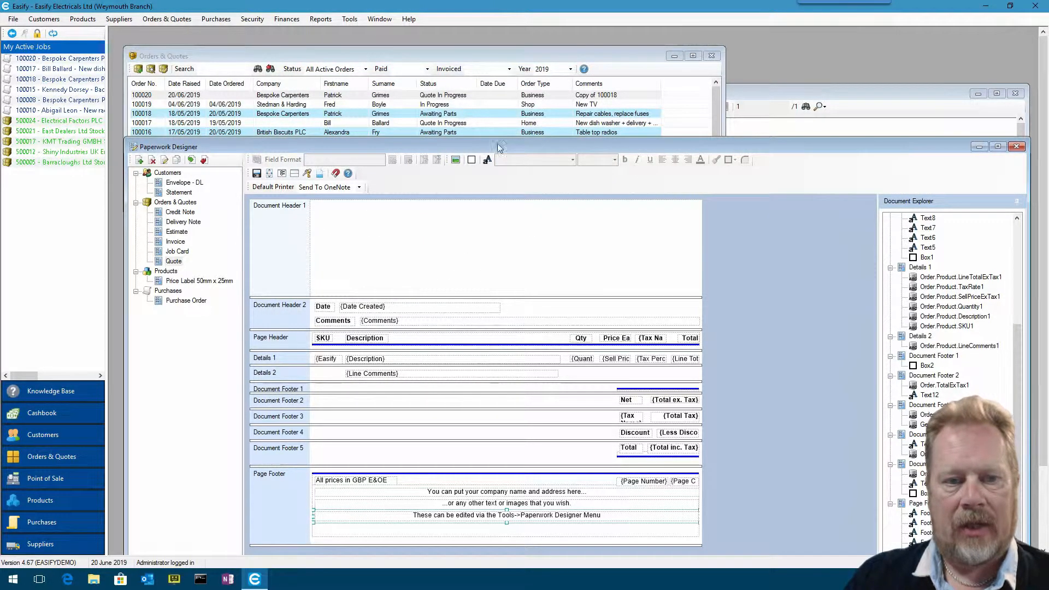
Make more room for the Paperwork Designer by moving its window up, collapsing the My Active Jobs sidebar, and enlarging the window.
{"action": "left_click_drag", "start_coordinate": [498, 147], "coordinate": [487, 44]}
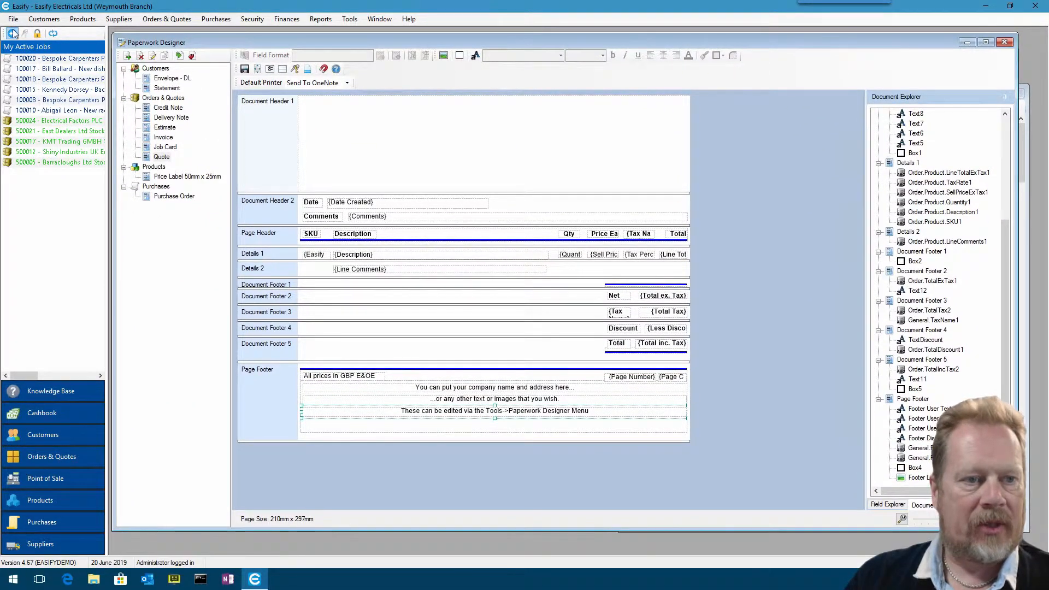
{"action": "left_click", "coordinate": [12, 34]}
{"action": "left_click_drag", "start_coordinate": [172, 37], "coordinate": [183, 39]}
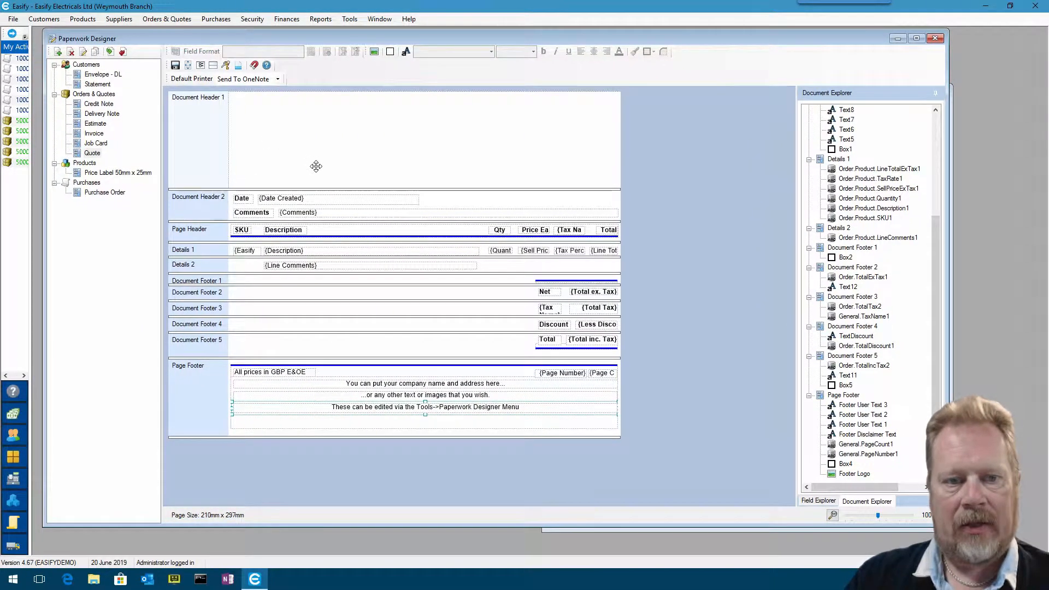
{"action": "left_click", "coordinate": [950, 492]}
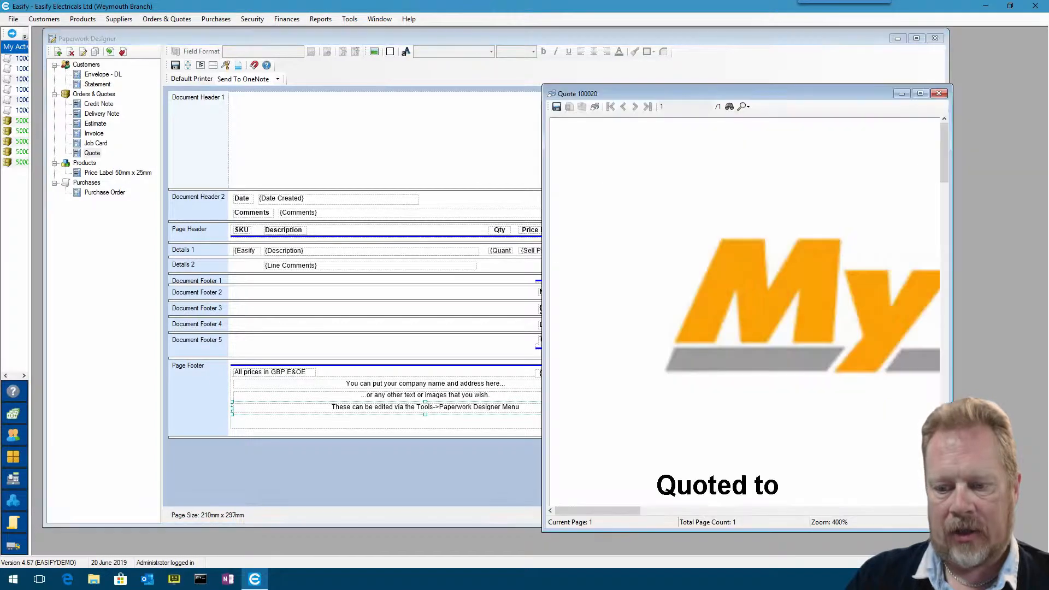
{"action": "left_click", "coordinate": [535, 526]}
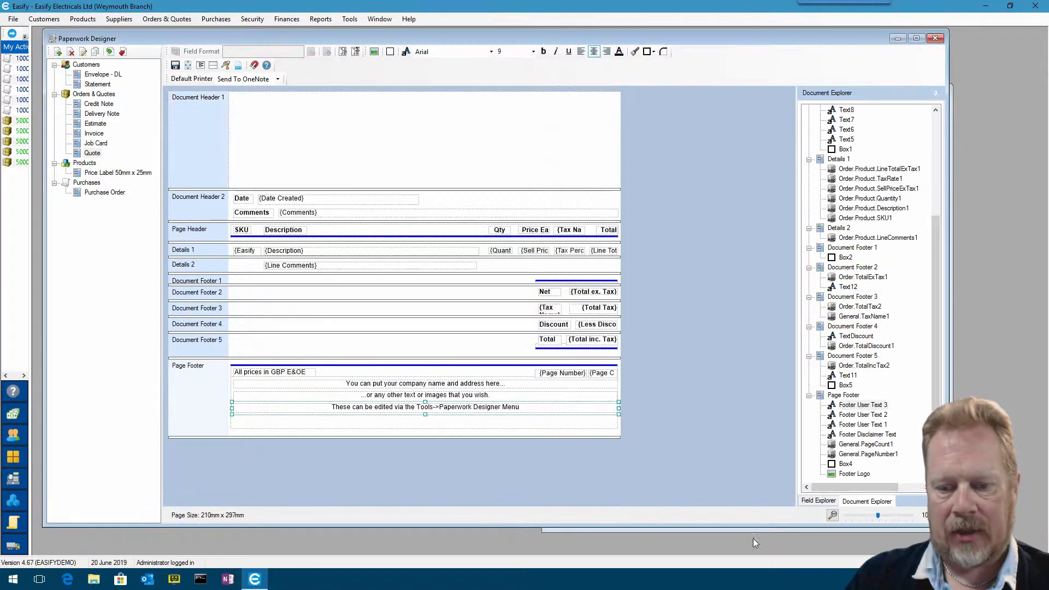
{"action": "left_click_drag", "start_coordinate": [947, 526], "coordinate": [1017, 542]}
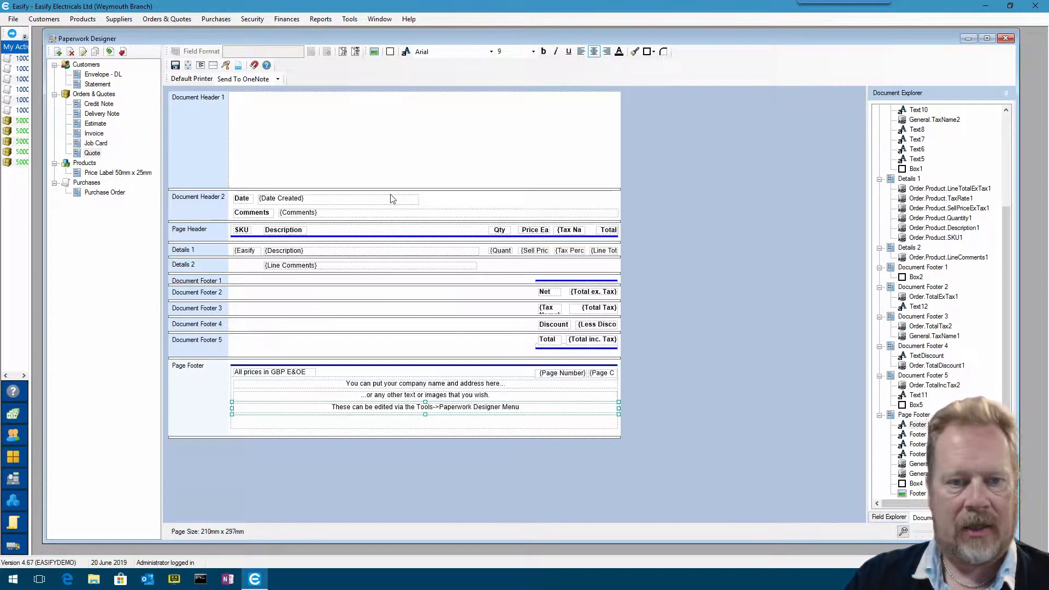
Reposition the oversized logo within Document Header 1 and maximise the Paperwork Designer window.
{"action": "left_click", "coordinate": [344, 129]}
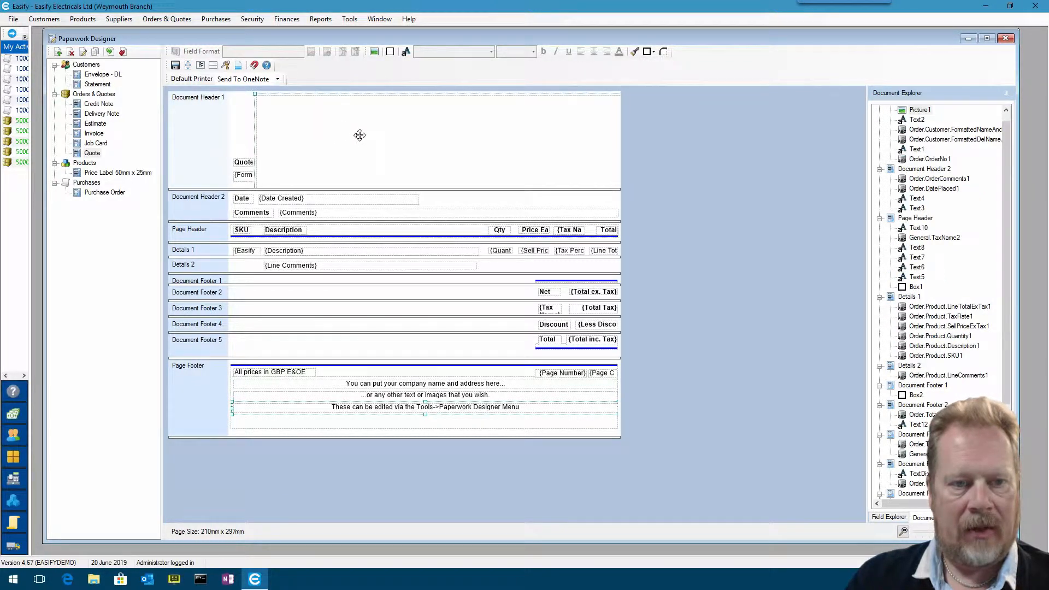
{"action": "left_click_drag", "start_coordinate": [256, 95], "coordinate": [312, 125]}
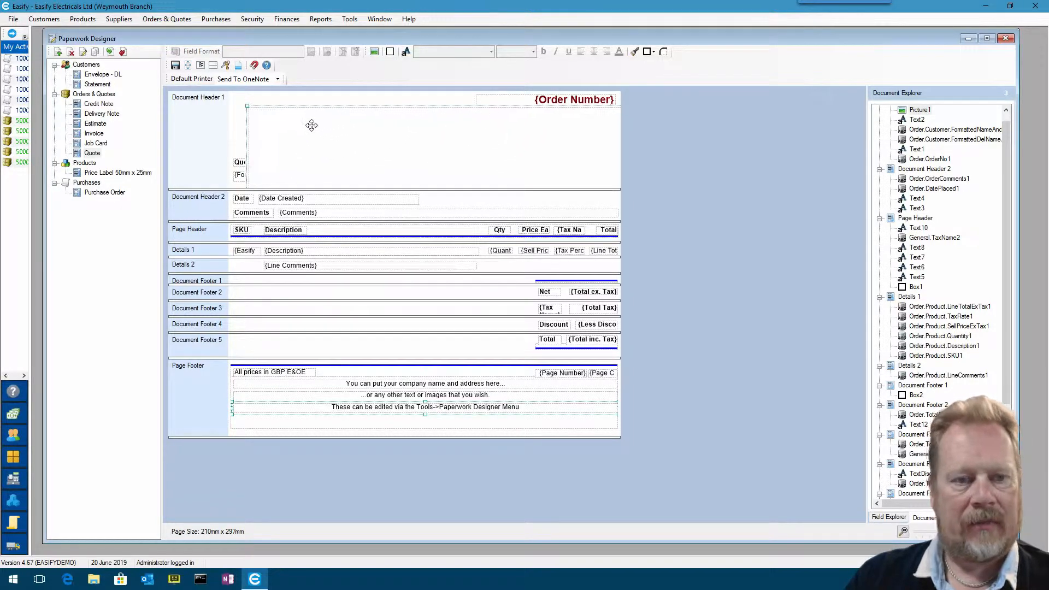
{"action": "left_click_drag", "start_coordinate": [245, 106], "coordinate": [283, 118]}
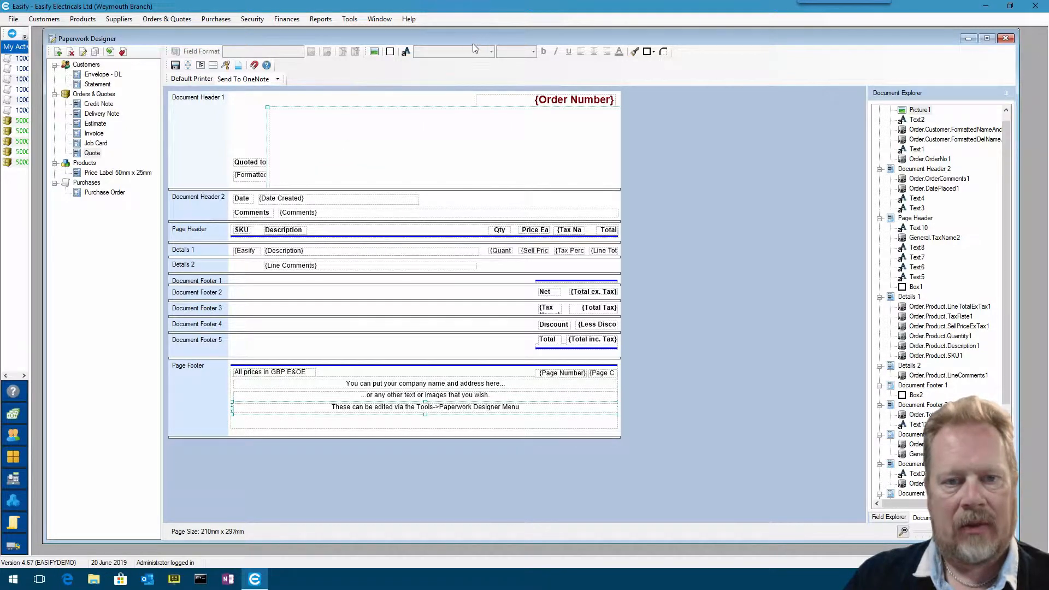
{"action": "double_click", "coordinate": [454, 35]}
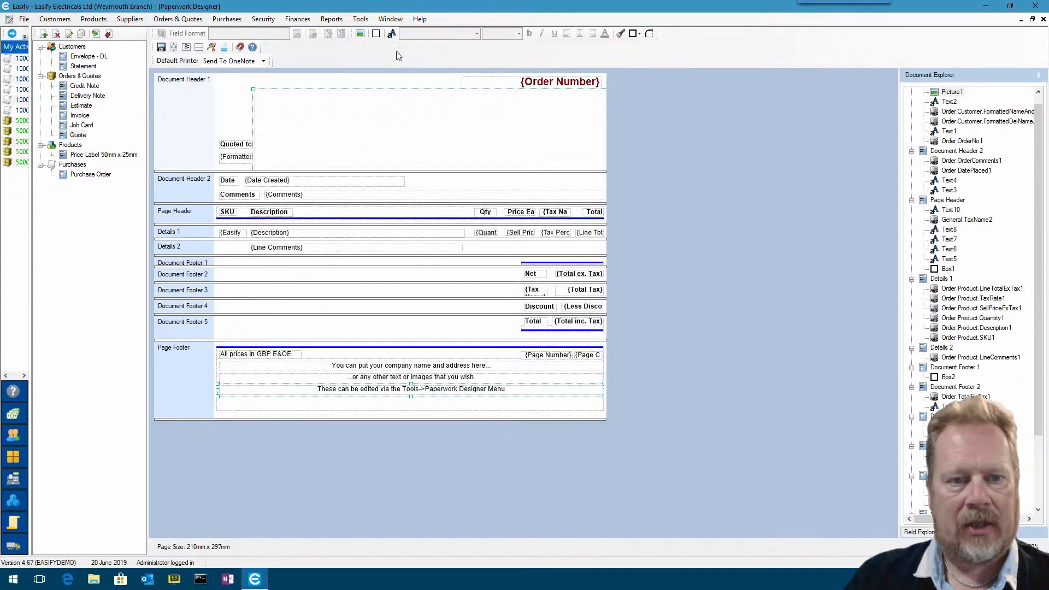
{"action": "left_click_drag", "start_coordinate": [311, 117], "coordinate": [302, 113]}
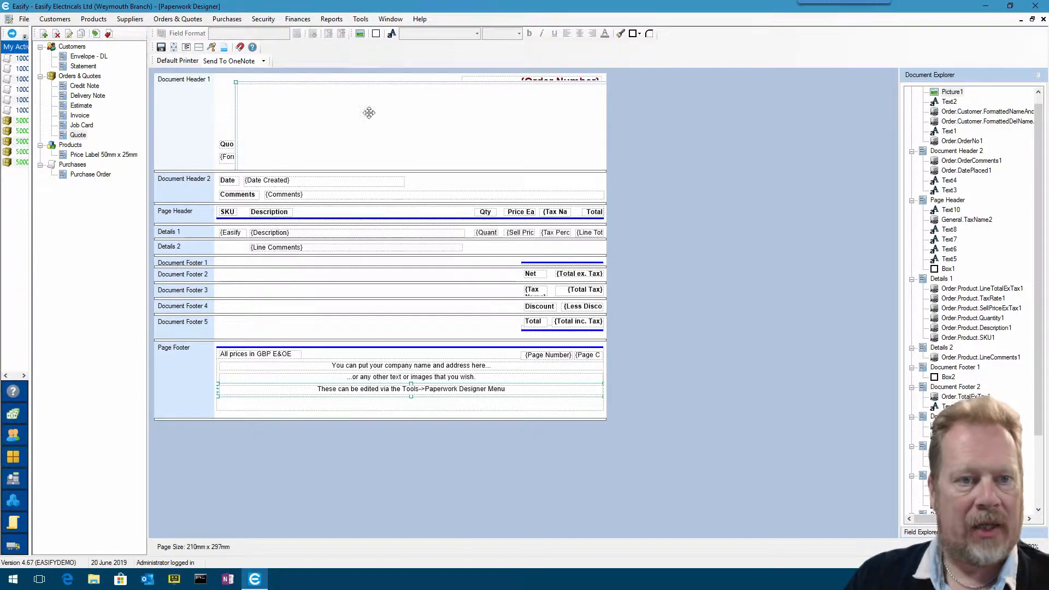
Set the Quote document's page width to 2100 mm and zoom the design view out.
{"action": "left_click", "coordinate": [174, 48]}
{"action": "left_click", "coordinate": [503, 246]}
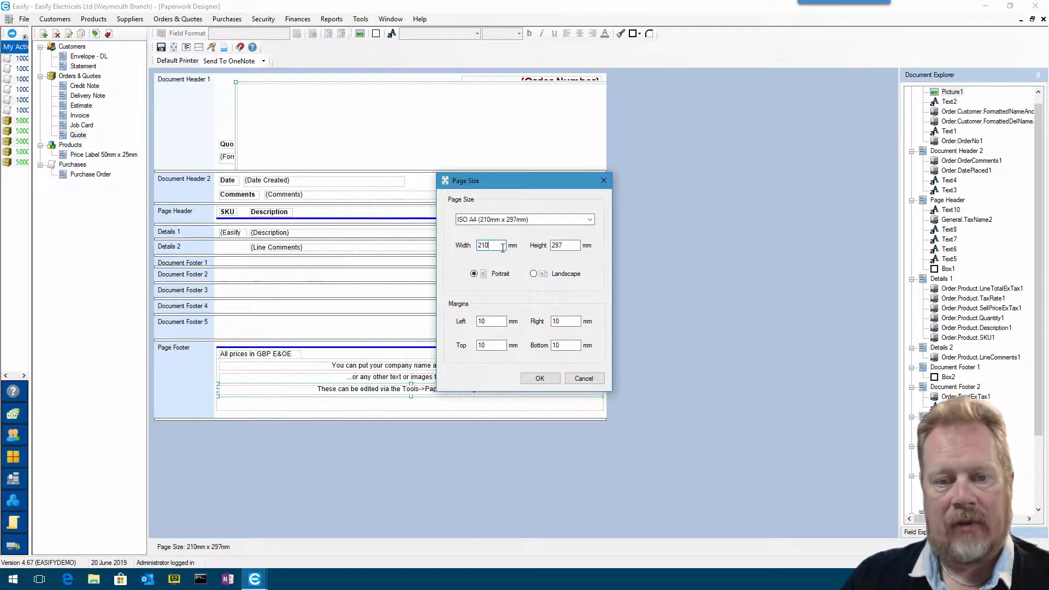
{"action": "type", "text": "0"}
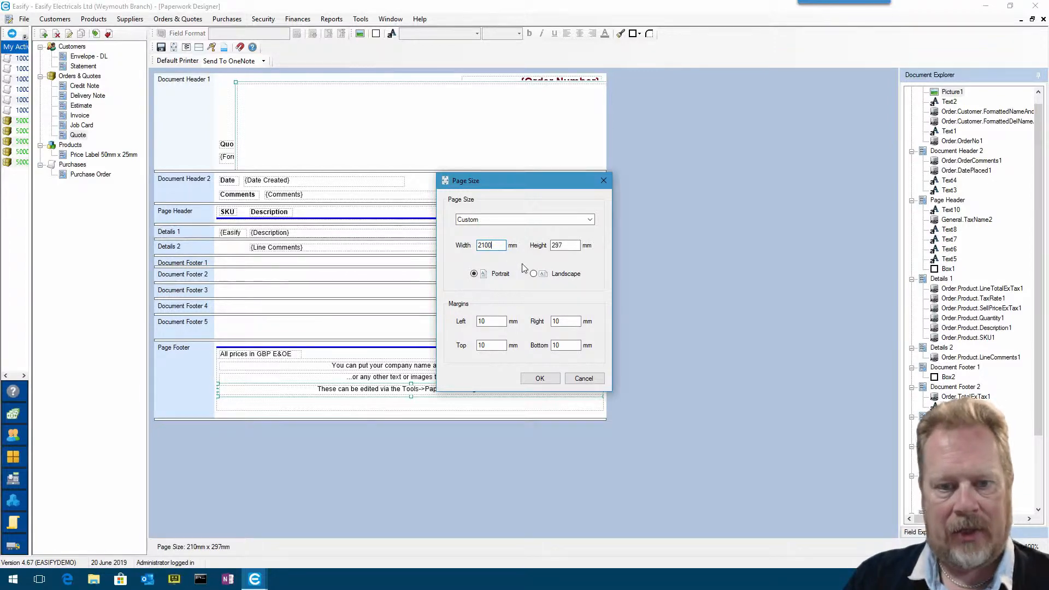
{"action": "left_click", "coordinate": [539, 379]}
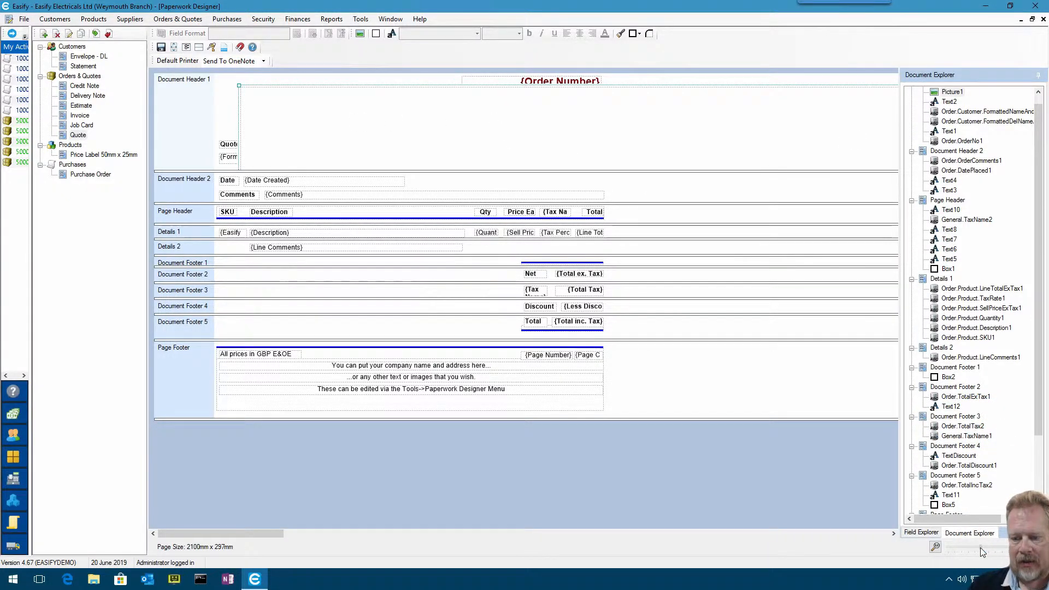
{"action": "left_click_drag", "start_coordinate": [979, 547], "coordinate": [954, 548]}
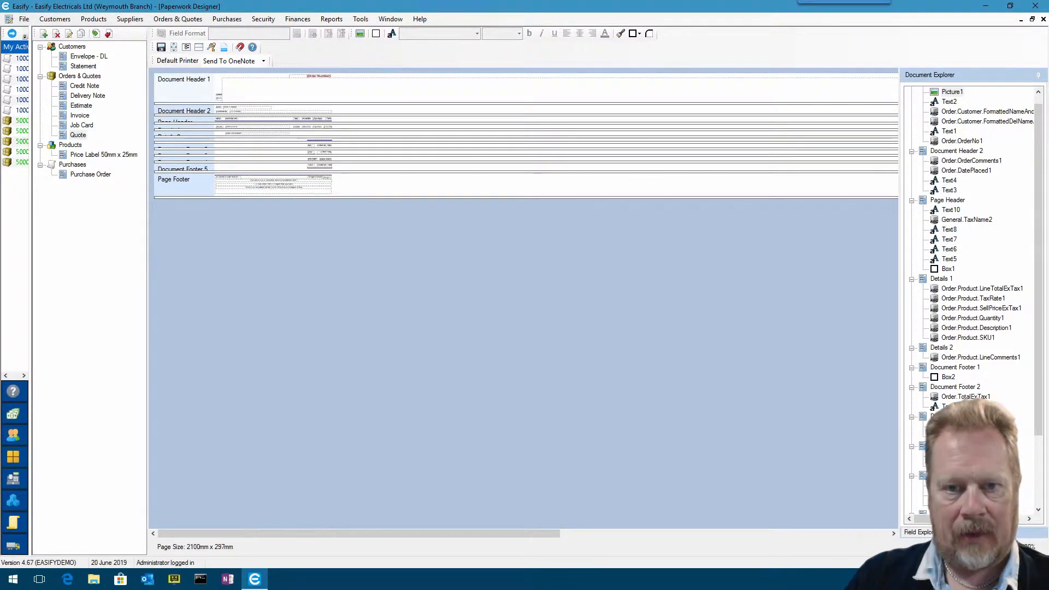
Extend the height of Document Header 1 downward until the full height of the logo fits inside the section.
{"action": "left_click", "coordinate": [262, 89]}
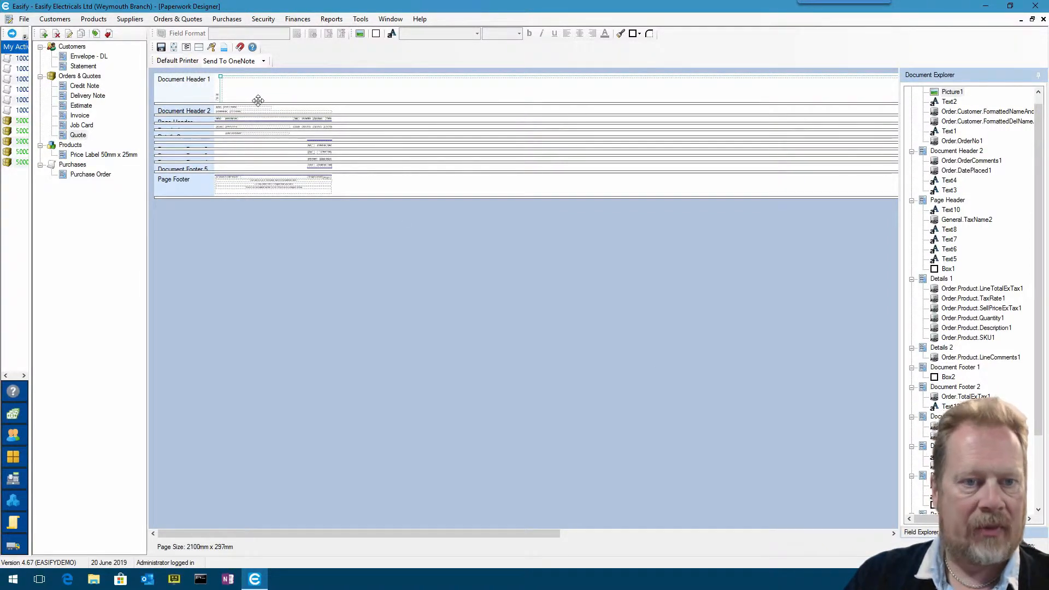
{"action": "left_click", "coordinate": [258, 102]}
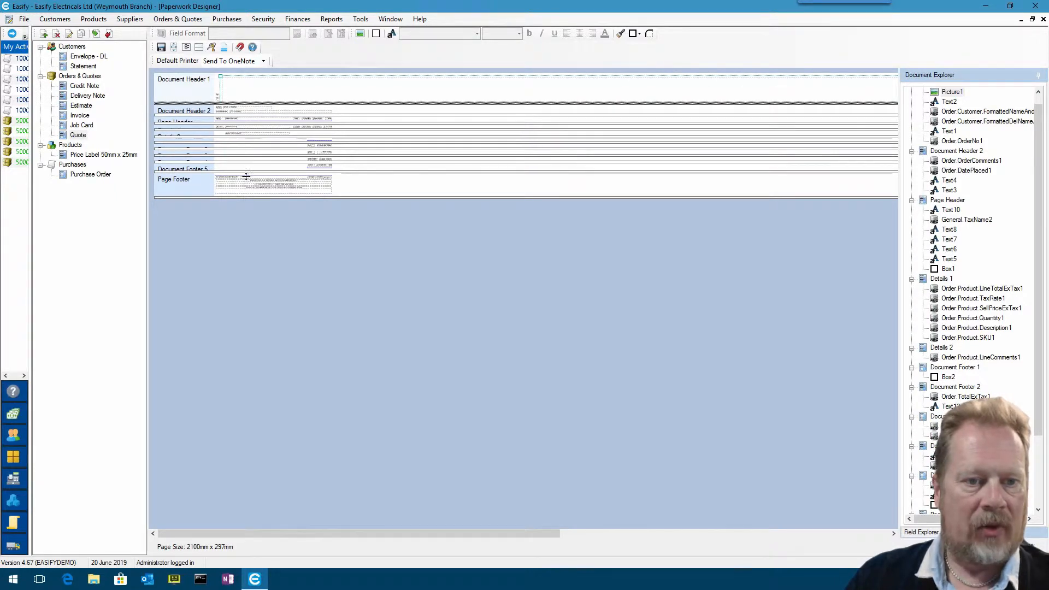
{"action": "left_click_drag", "start_coordinate": [270, 426], "coordinate": [270, 427]}
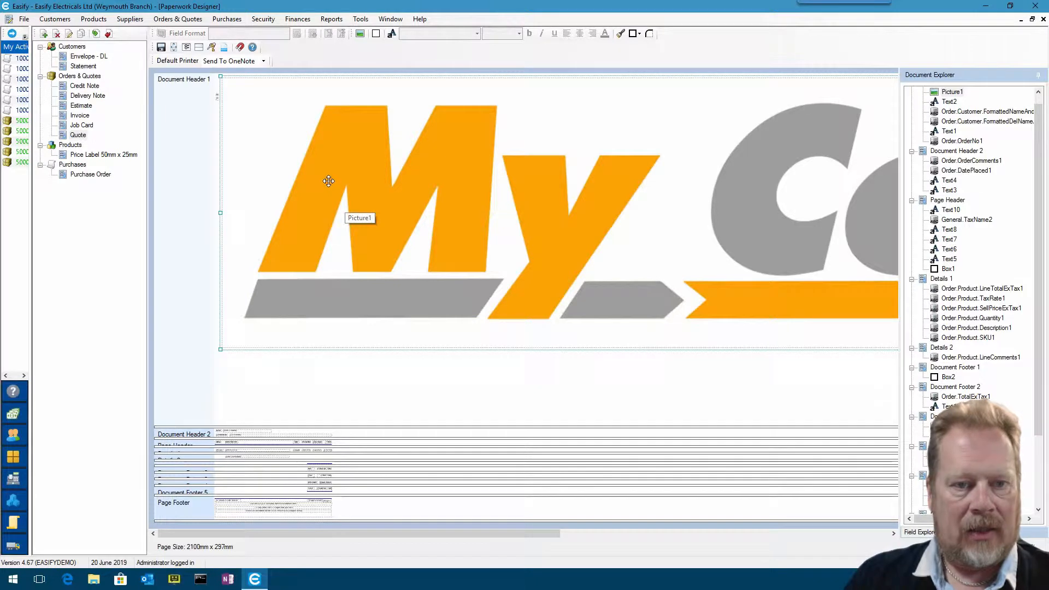
Move the logo below the address fields and shrink it from its upper-left corner until its whole width fits in view.
{"action": "left_click_drag", "start_coordinate": [333, 186], "coordinate": [343, 213]}
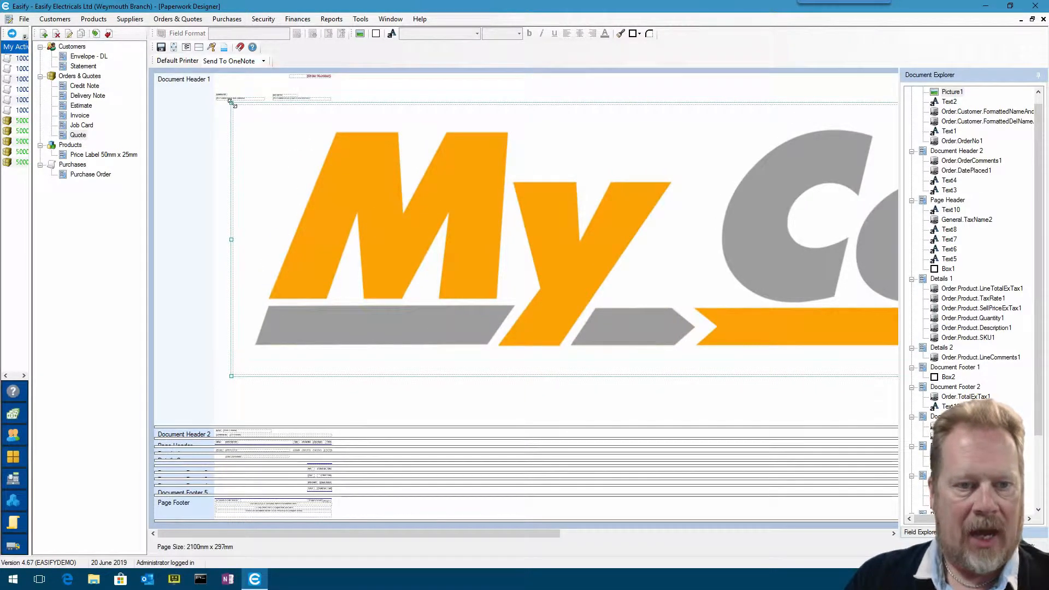
{"action": "left_click_drag", "start_coordinate": [231, 103], "coordinate": [801, 278]}
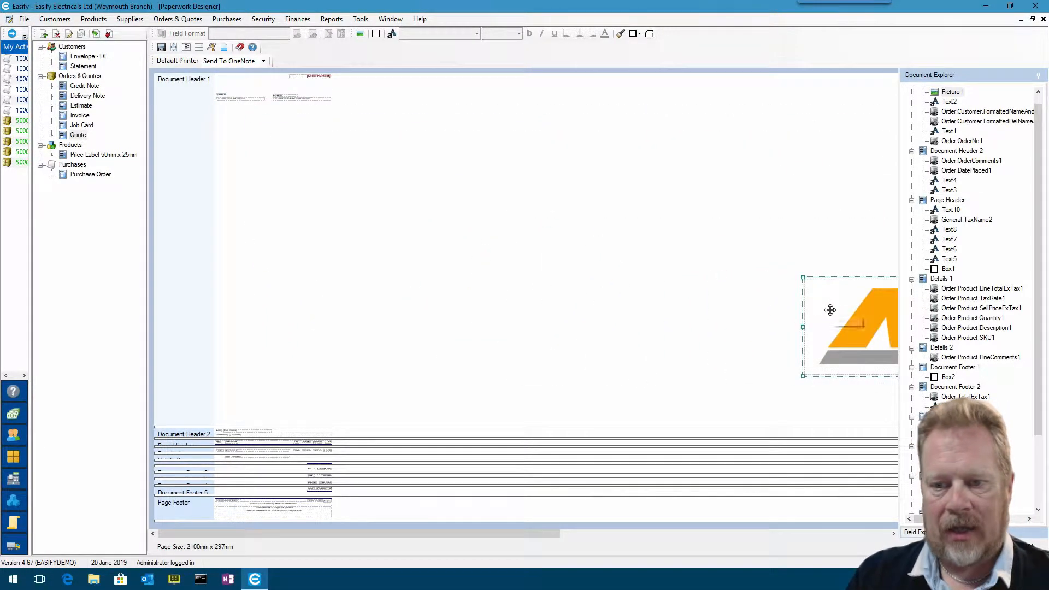
{"action": "left_click_drag", "start_coordinate": [829, 310], "coordinate": [317, 181]}
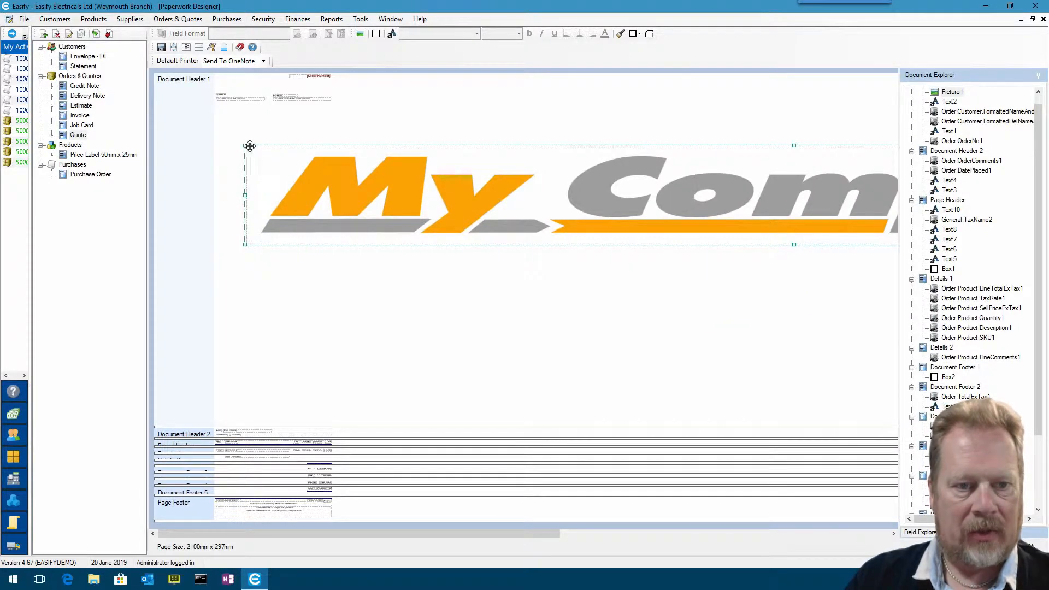
{"action": "left_click_drag", "start_coordinate": [250, 146], "coordinate": [283, 167]}
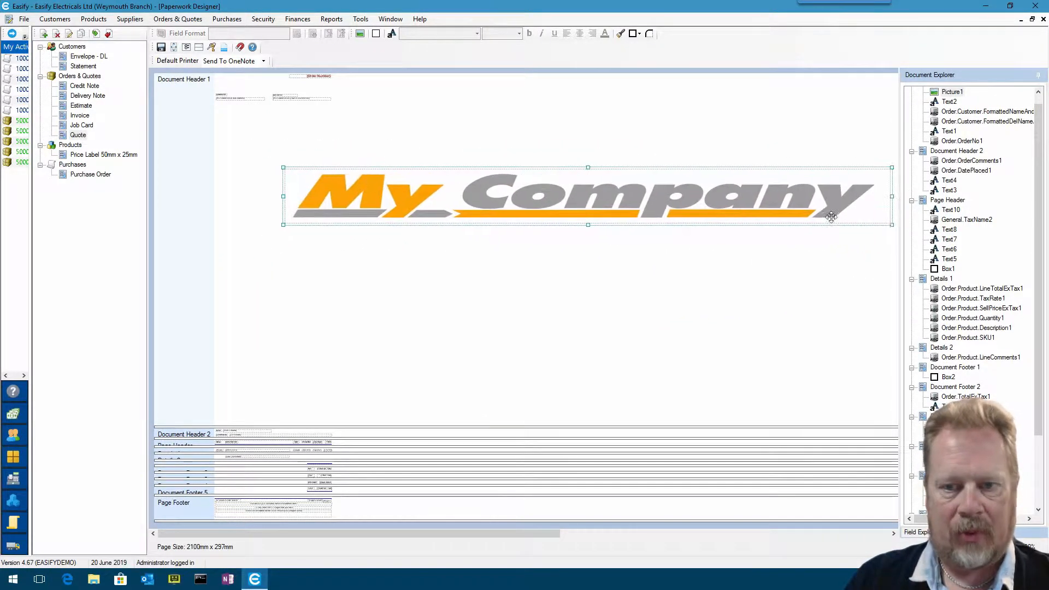
Shrink the logo to fit above the "Quoted to" label beside the order number, and reduce Document Header 1's height to just below the address fields.
{"action": "left_click_drag", "start_coordinate": [888, 223], "coordinate": [354, 133]}
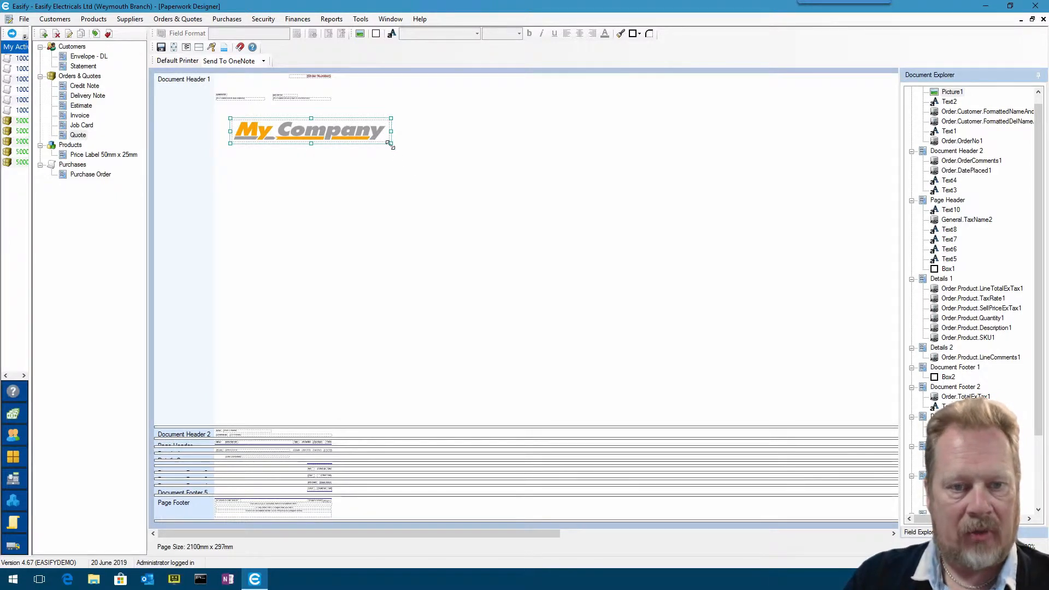
{"action": "left_click_drag", "start_coordinate": [390, 143], "coordinate": [285, 87]}
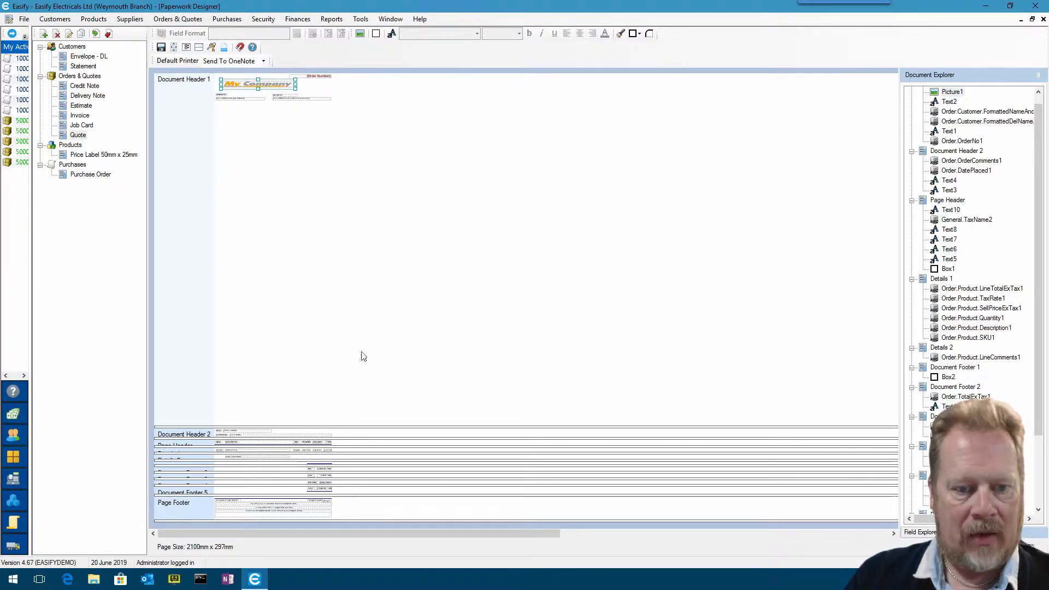
{"action": "left_click_drag", "start_coordinate": [367, 427], "coordinate": [383, 109]}
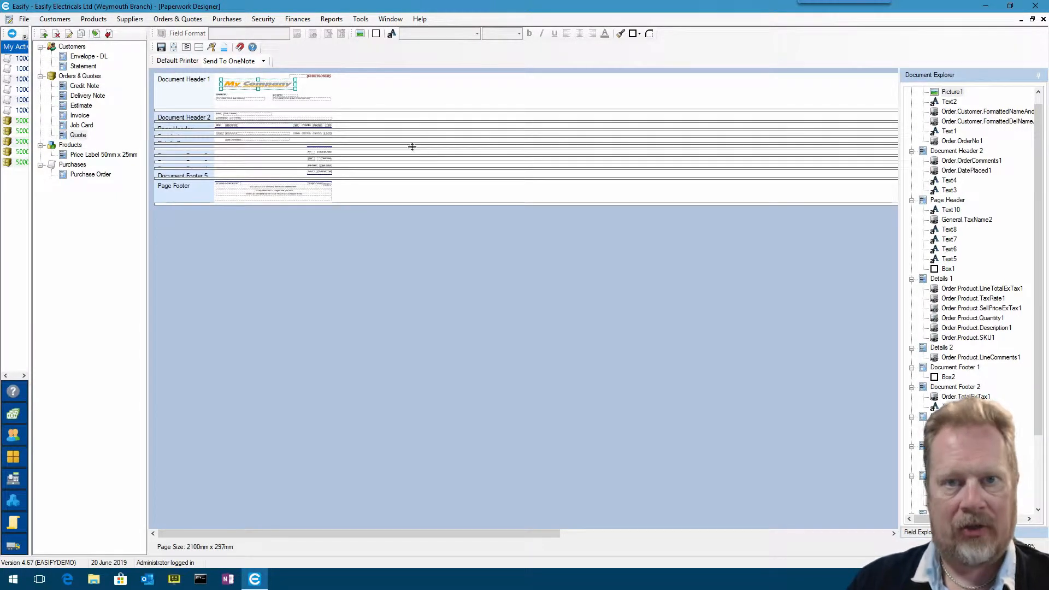
Set the Quote document's page width back to 210 mm and zoom in until the page fills the design area.
{"action": "left_click", "coordinate": [173, 48]}
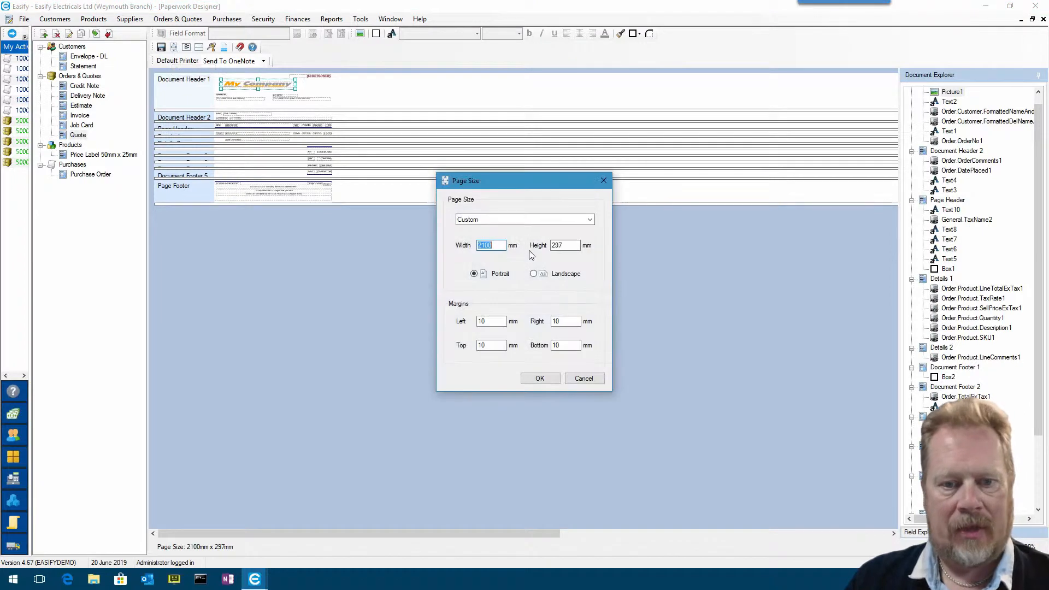
{"action": "type", "text": "210"}
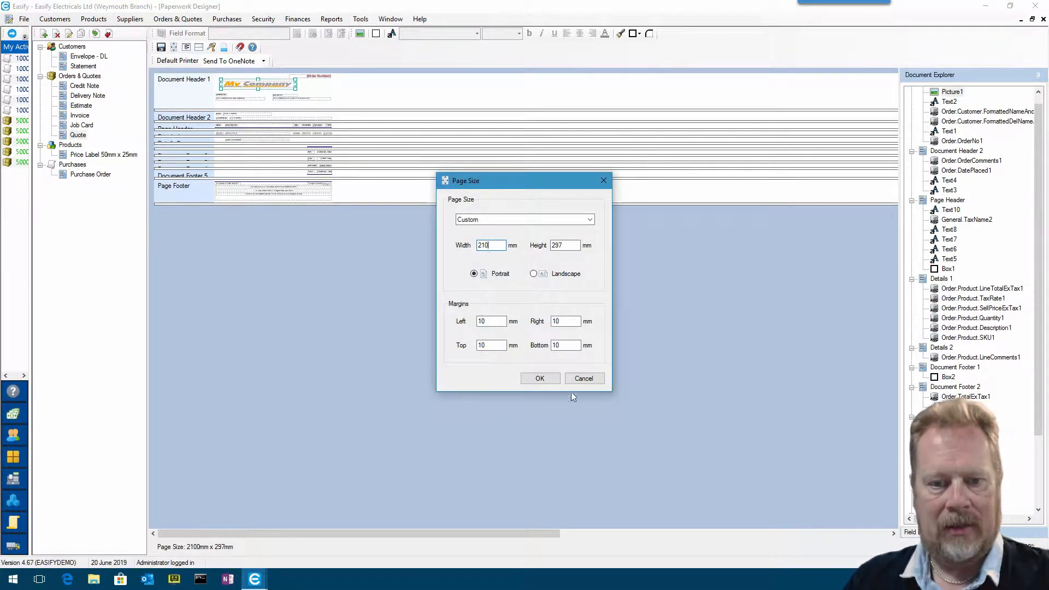
{"action": "left_click", "coordinate": [546, 382]}
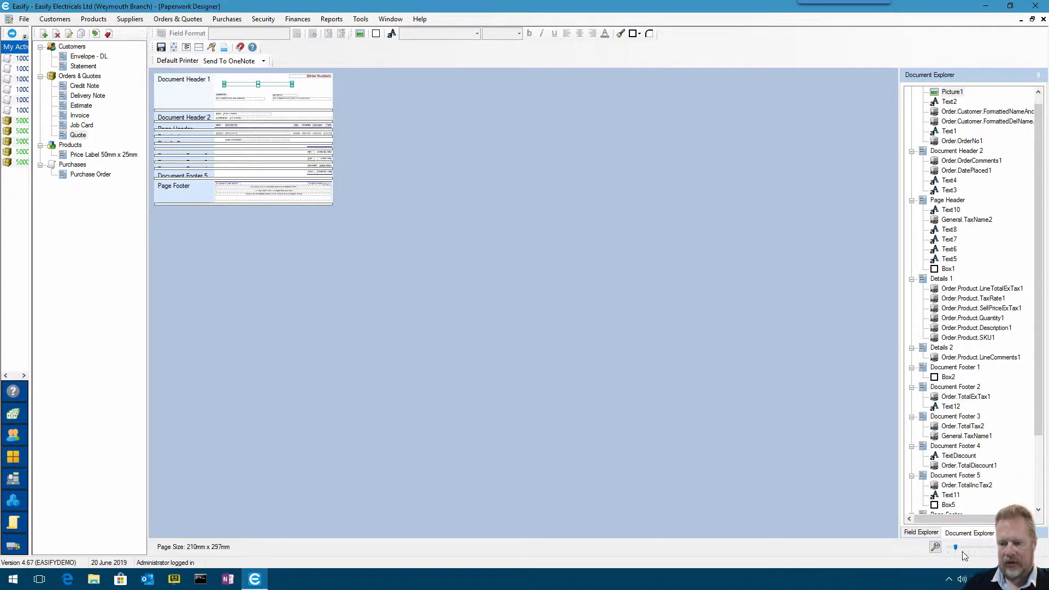
{"action": "left_click_drag", "start_coordinate": [955, 548], "coordinate": [980, 549]}
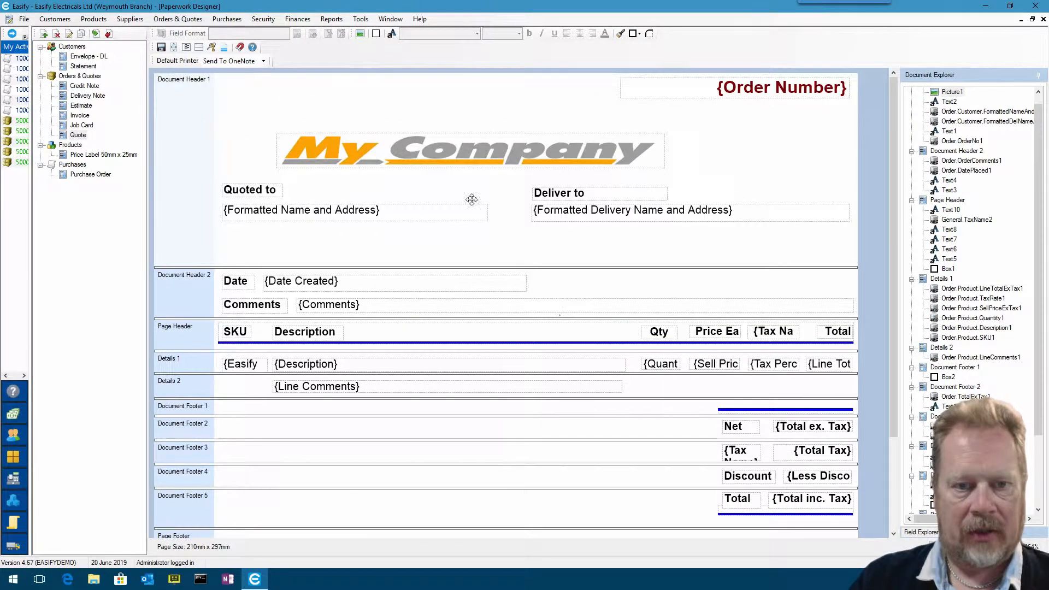
Enlarge the logo from the upper-left corner of Document Header 1 towards the order number and shorten the section to just below the address fields.
{"action": "left_click_drag", "start_coordinate": [435, 148], "coordinate": [392, 109]}
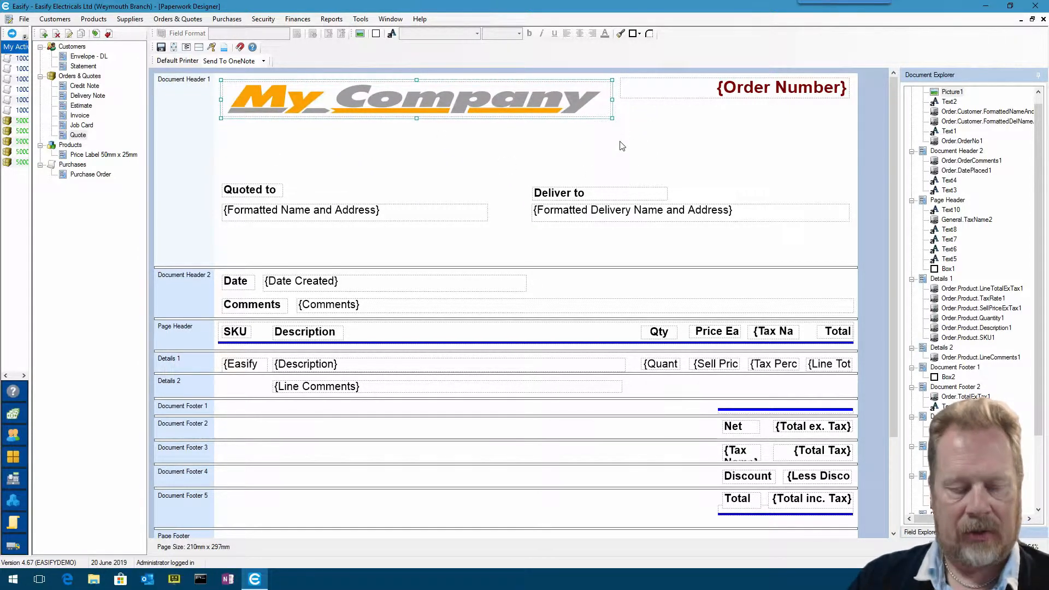
{"action": "mouse_move", "coordinate": [611, 118]}
{"action": "left_mouse_down"}
{"action": "mouse_move", "coordinate": [681, 165]}
{"action": "mouse_move", "coordinate": [599, 125]}
{"action": "mouse_move", "coordinate": [607, 131]}
{"action": "left_mouse_up"}
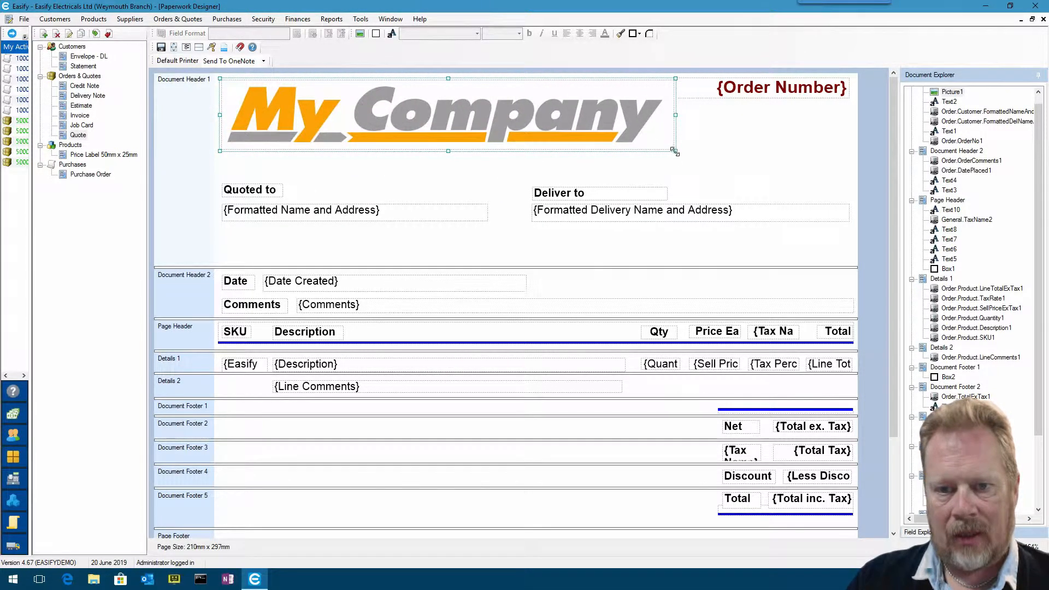
{"action": "left_click_drag", "start_coordinate": [675, 151], "coordinate": [667, 148]}
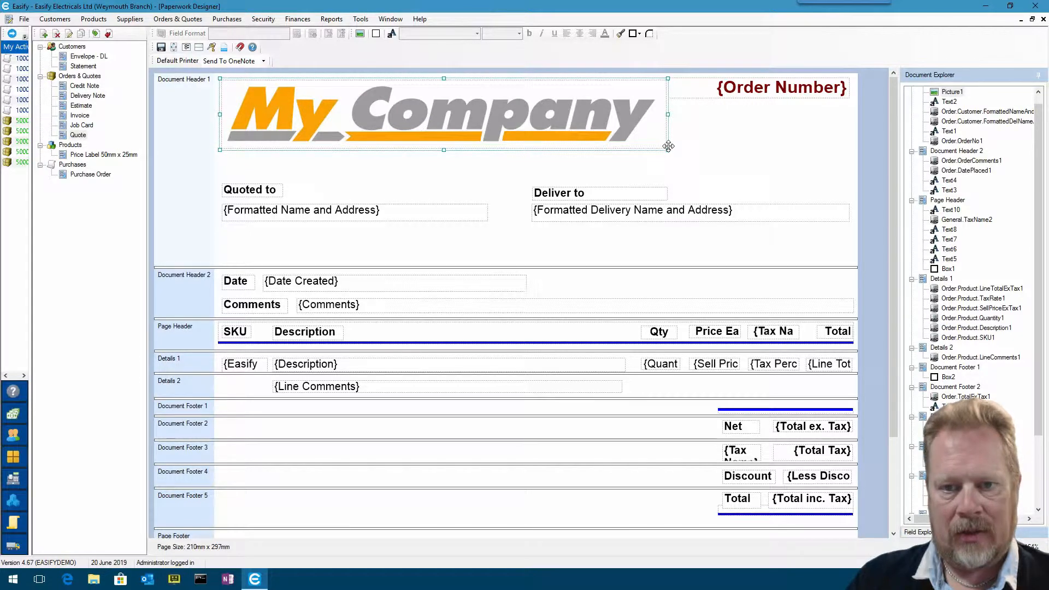
{"action": "left_click", "coordinate": [705, 156]}
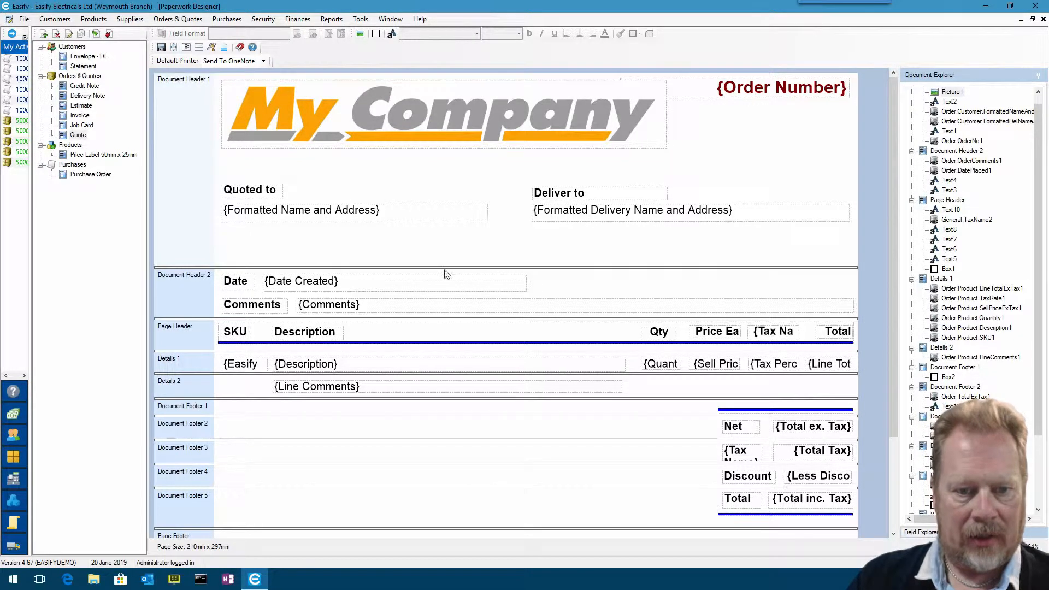
{"action": "left_click_drag", "start_coordinate": [444, 267], "coordinate": [449, 228]}
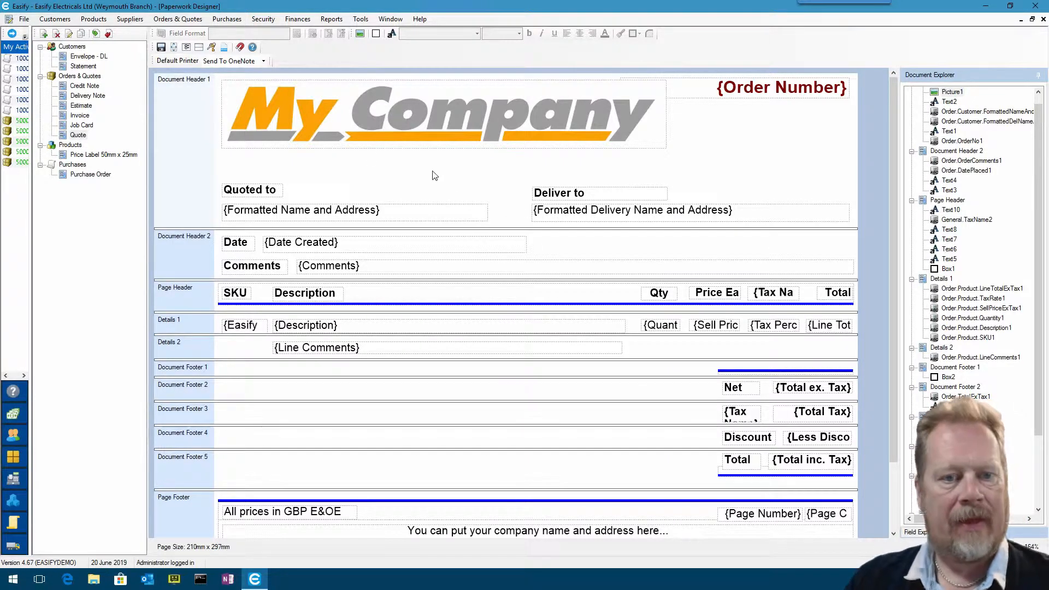
Restore and shrink the Paperwork Designer window to uncover the Orders & Quotes list, and move the earlier quote preview aside.
{"action": "left_click", "coordinate": [1032, 19]}
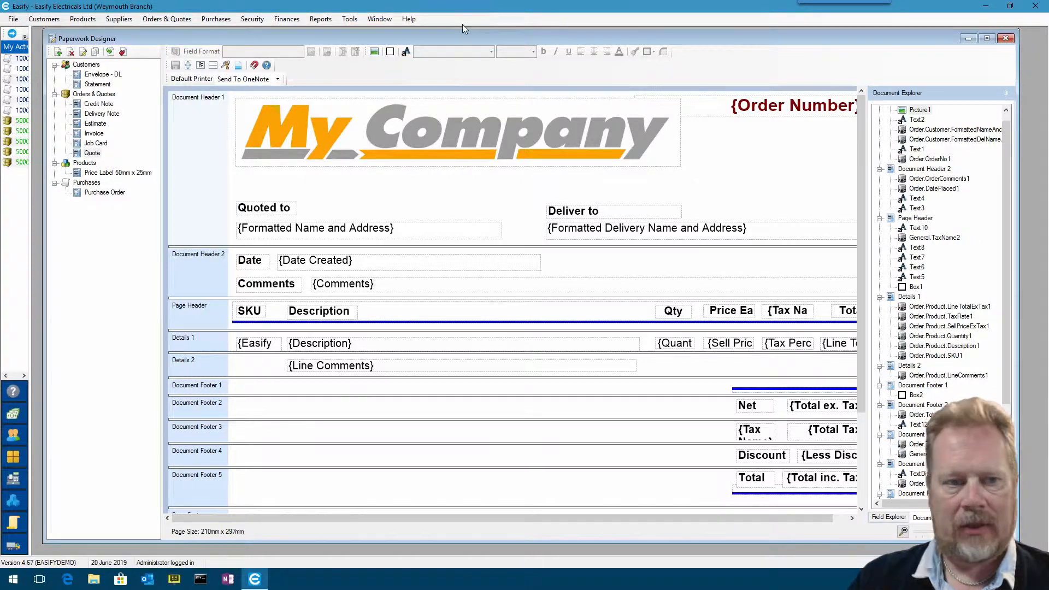
{"action": "left_click_drag", "start_coordinate": [42, 32], "coordinate": [377, 255]}
{"action": "left_click_drag", "start_coordinate": [680, 94], "coordinate": [749, 61]}
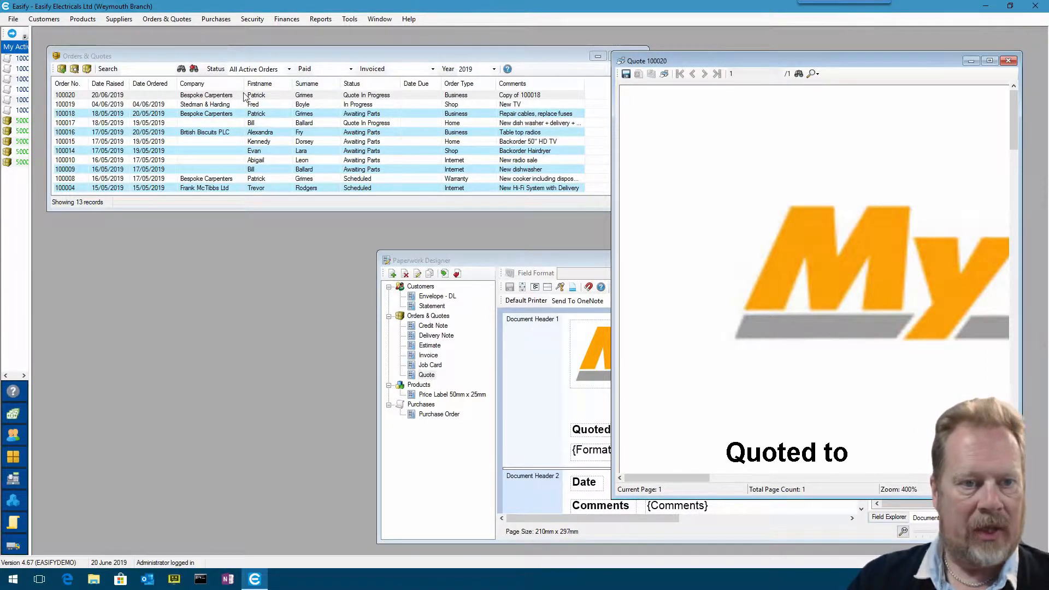
Open the first Bespoke Carpenters order, preview its quote, and enlarge the preview window to the full page width.
{"action": "double_click", "coordinate": [218, 96]}
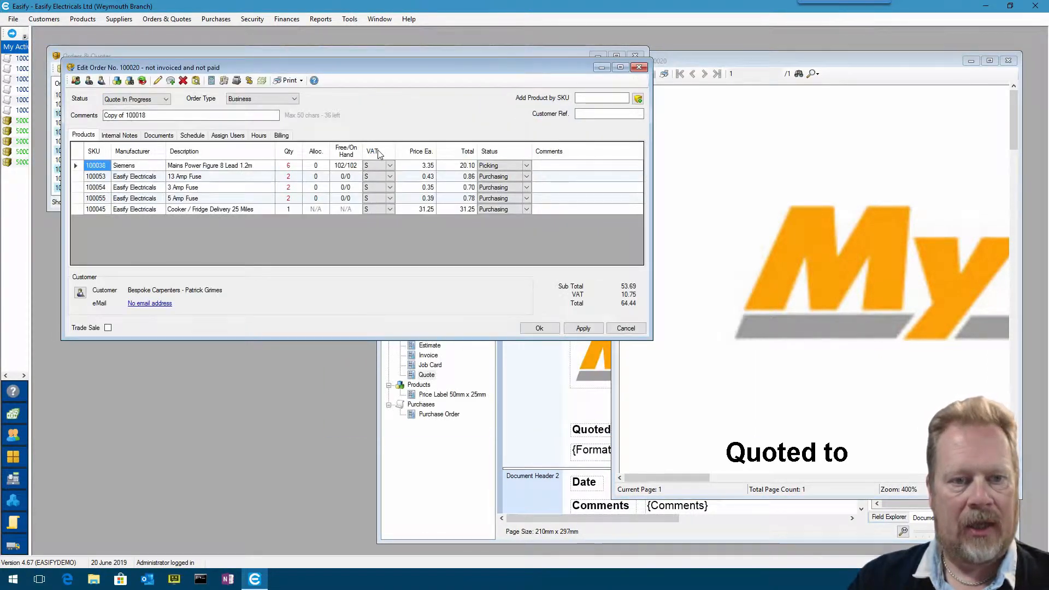
{"action": "left_click", "coordinate": [290, 80]}
{"action": "left_click", "coordinate": [315, 130]}
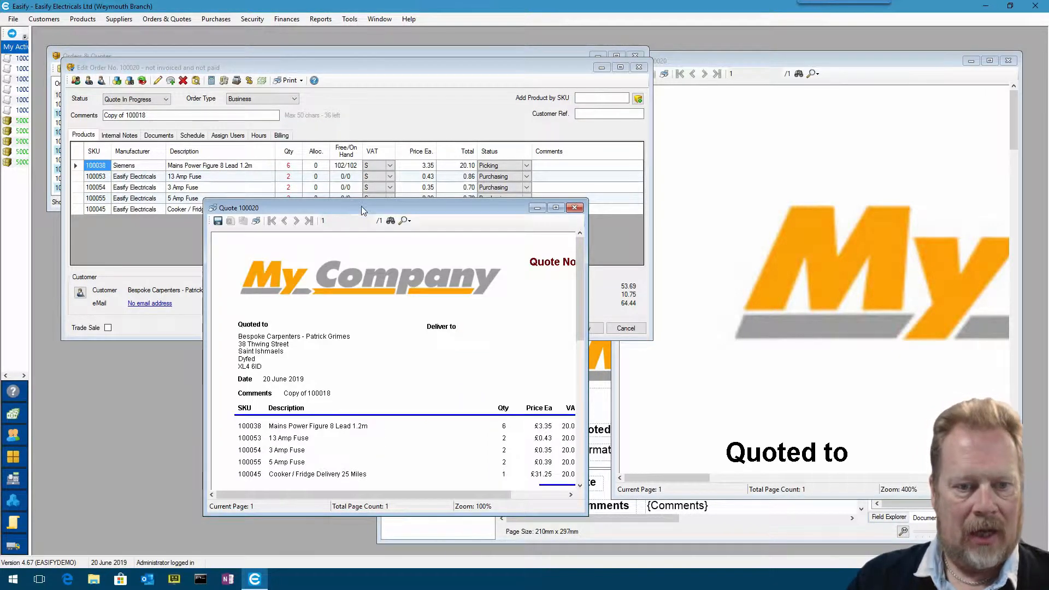
{"action": "left_click_drag", "start_coordinate": [360, 209], "coordinate": [230, 86]}
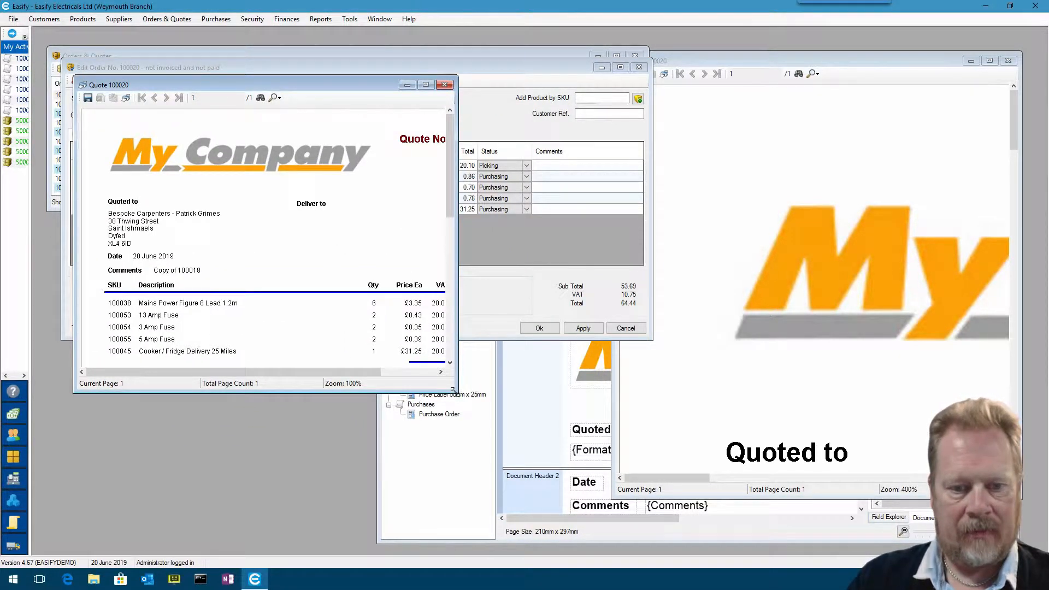
{"action": "left_click_drag", "start_coordinate": [452, 389], "coordinate": [590, 505]}
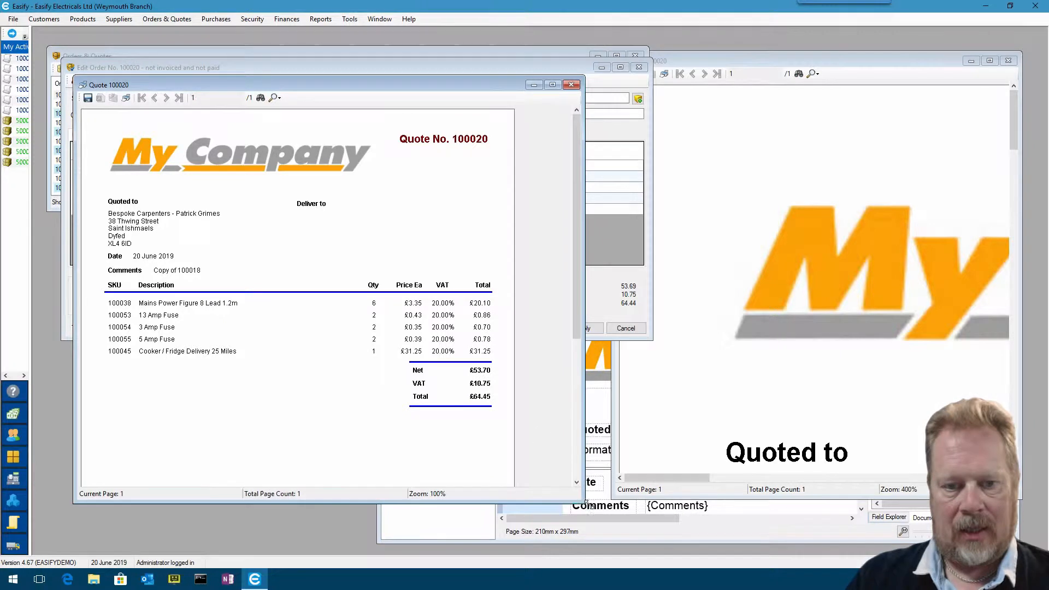
Zoom the new quote preview to 400% and compare its logo sharpness with the earlier preview.
{"action": "left_click", "coordinate": [279, 98]}
{"action": "left_click", "coordinate": [295, 138]}
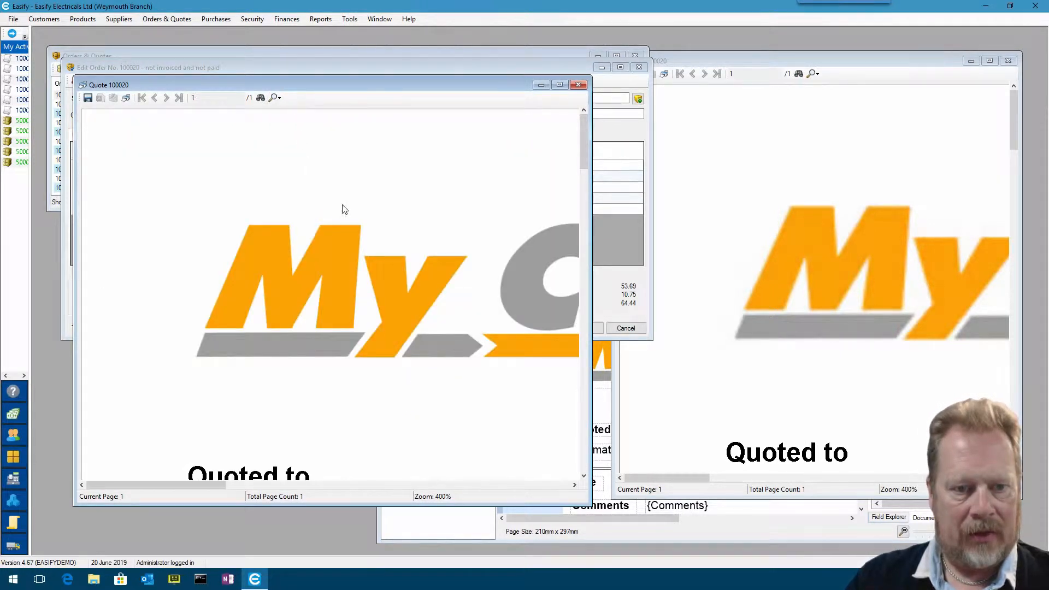
{"action": "left_click_drag", "start_coordinate": [582, 146], "coordinate": [582, 158]}
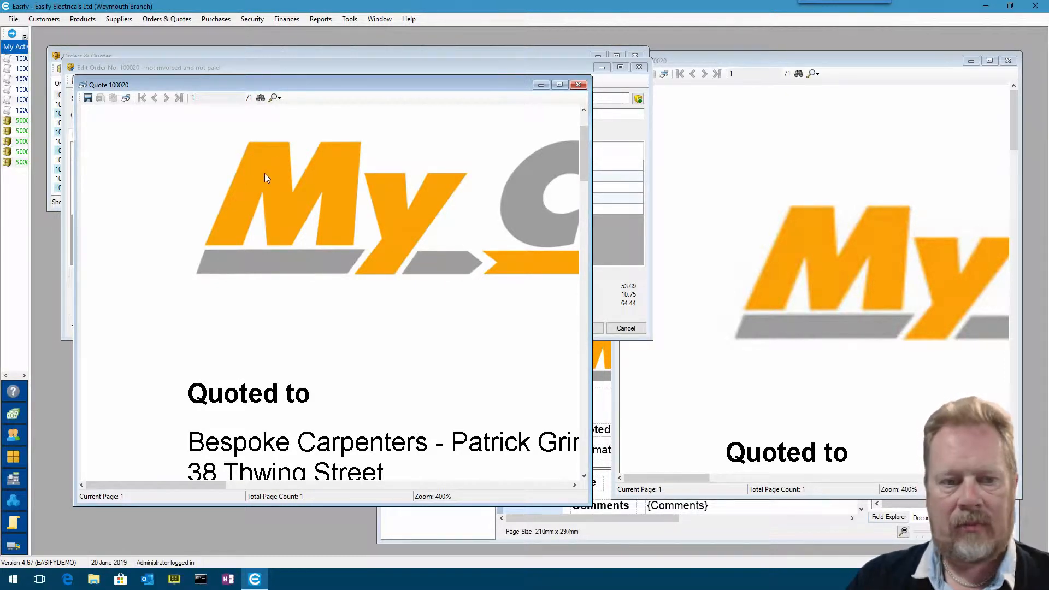
{"action": "left_click_drag", "start_coordinate": [297, 86], "coordinate": [265, 67]}
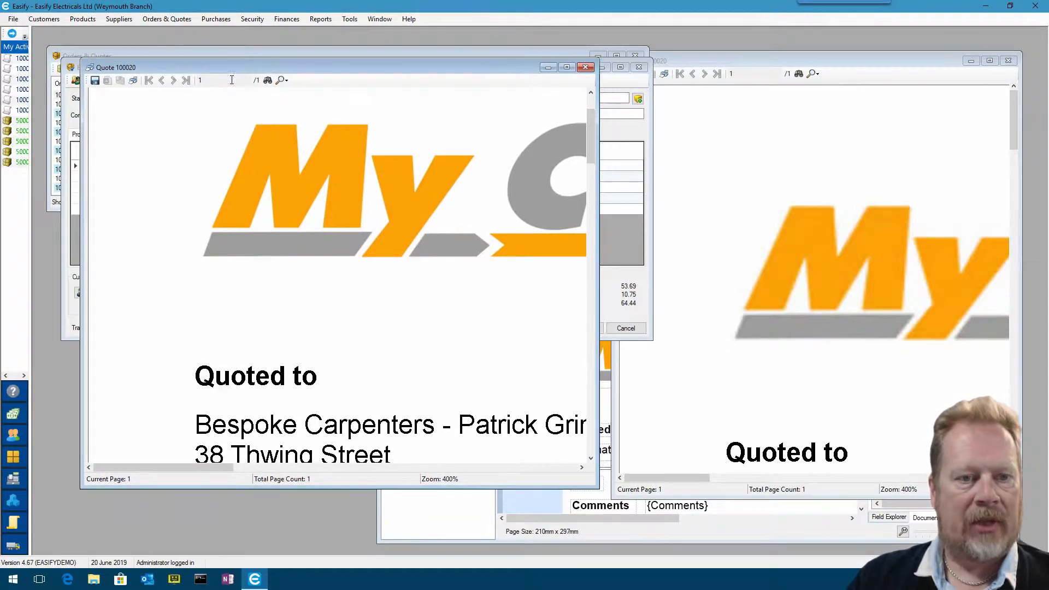
Print the quote to Send To OneNote 2016 and insert the printout into the Quick Notes section, always sending printouts to that location.
{"action": "left_click", "coordinate": [133, 80]}
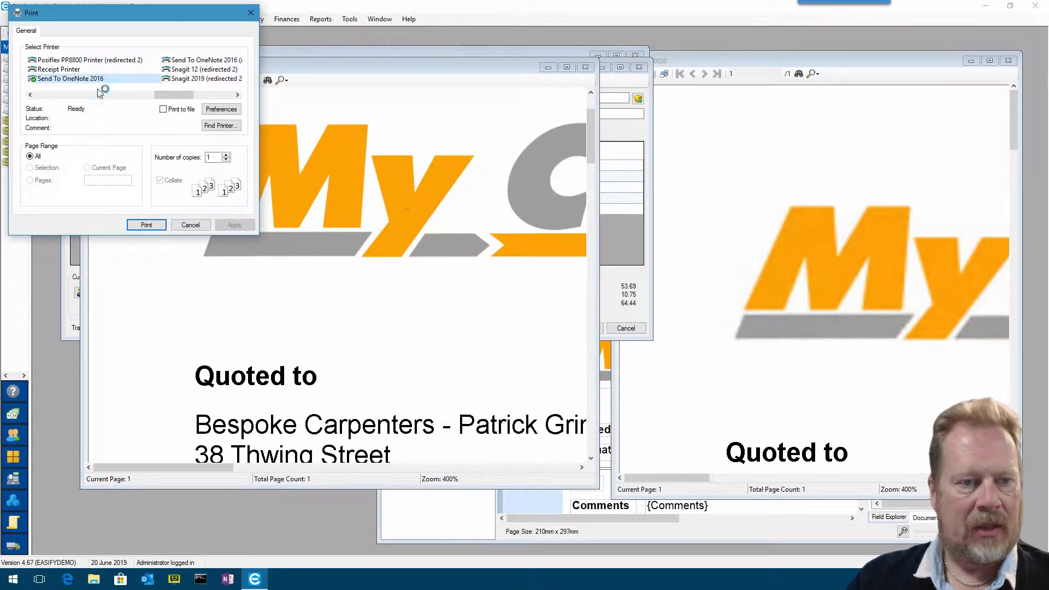
{"action": "left_click", "coordinate": [151, 226]}
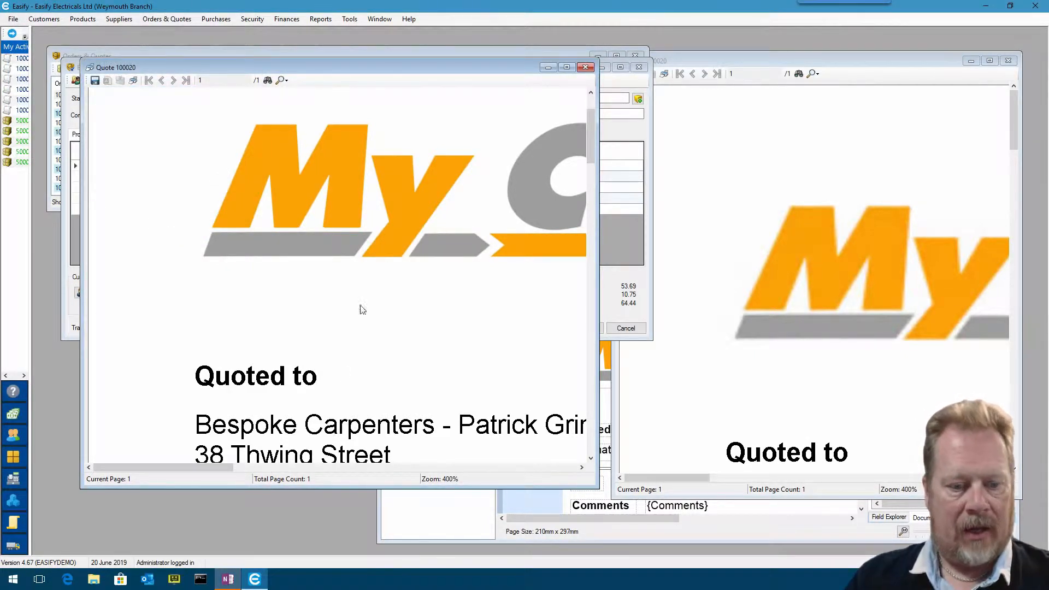
{"action": "left_click", "coordinate": [230, 583]}
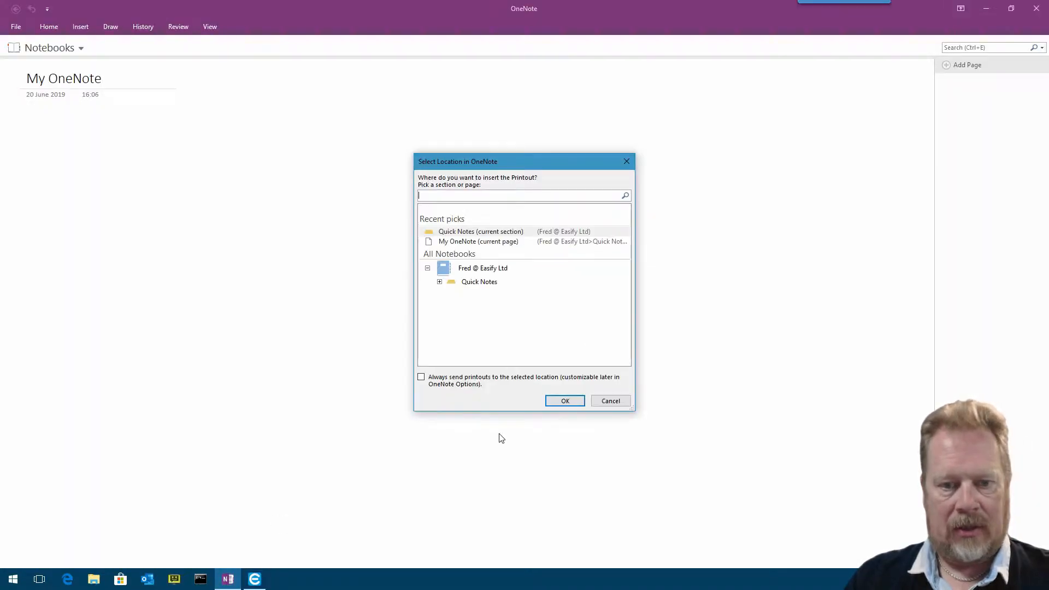
{"action": "left_click_drag", "start_coordinate": [530, 163], "coordinate": [509, 117]}
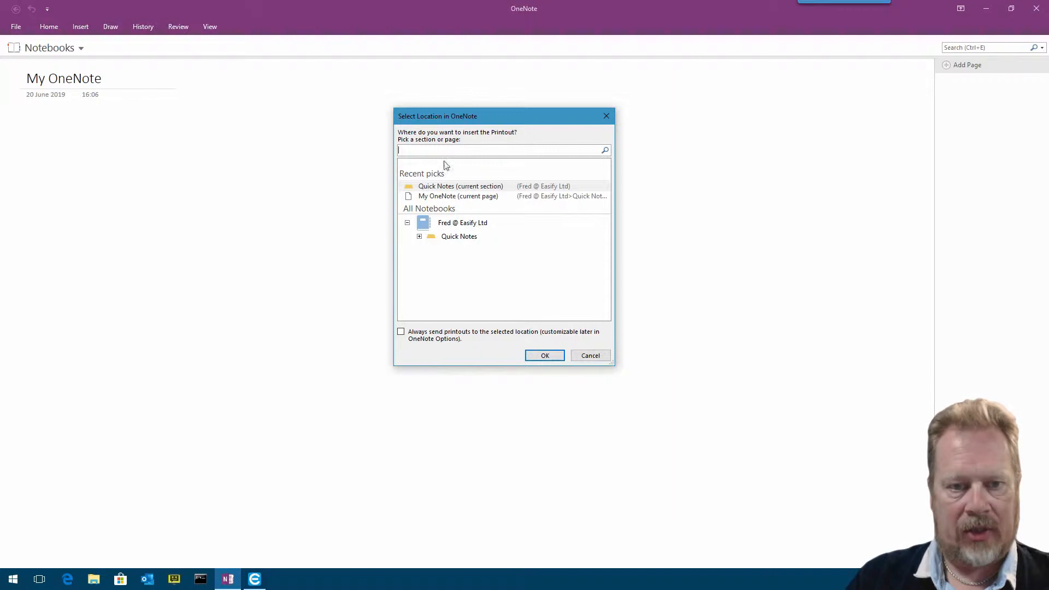
{"action": "left_click", "coordinate": [461, 239]}
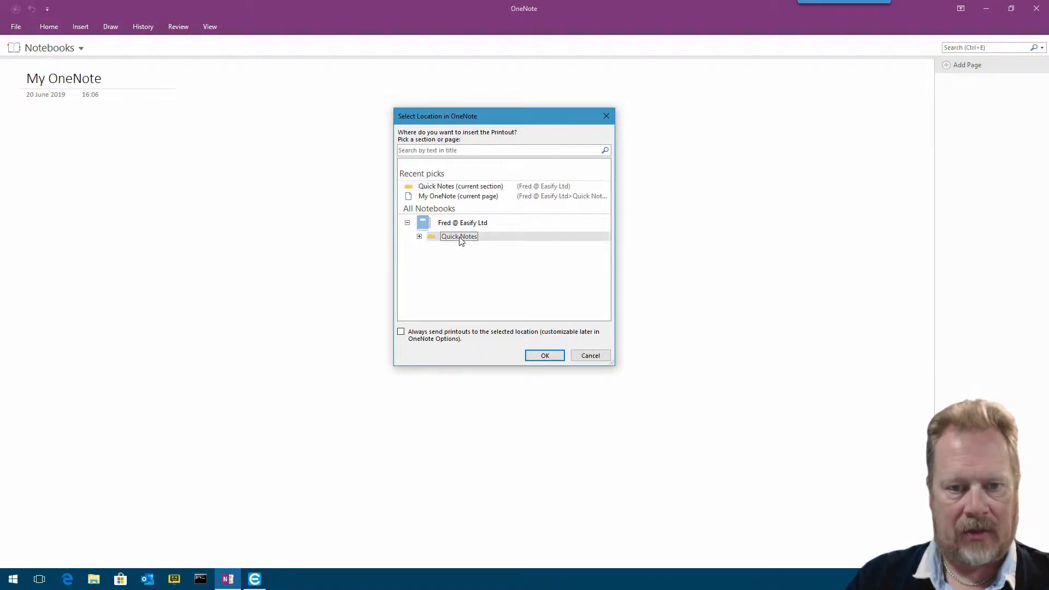
{"action": "left_click", "coordinate": [404, 335]}
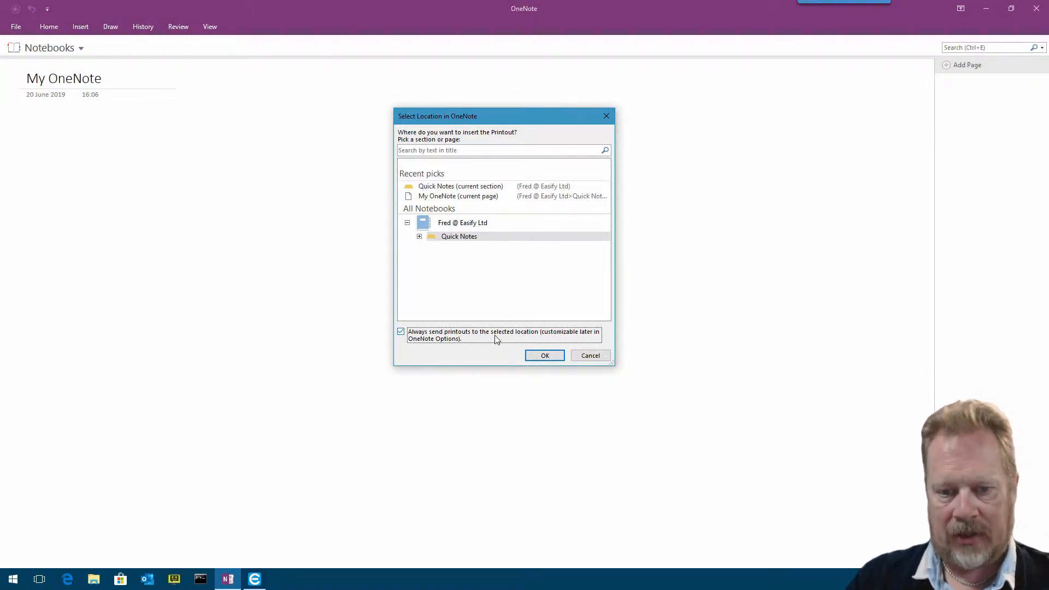
{"action": "left_click", "coordinate": [554, 356]}
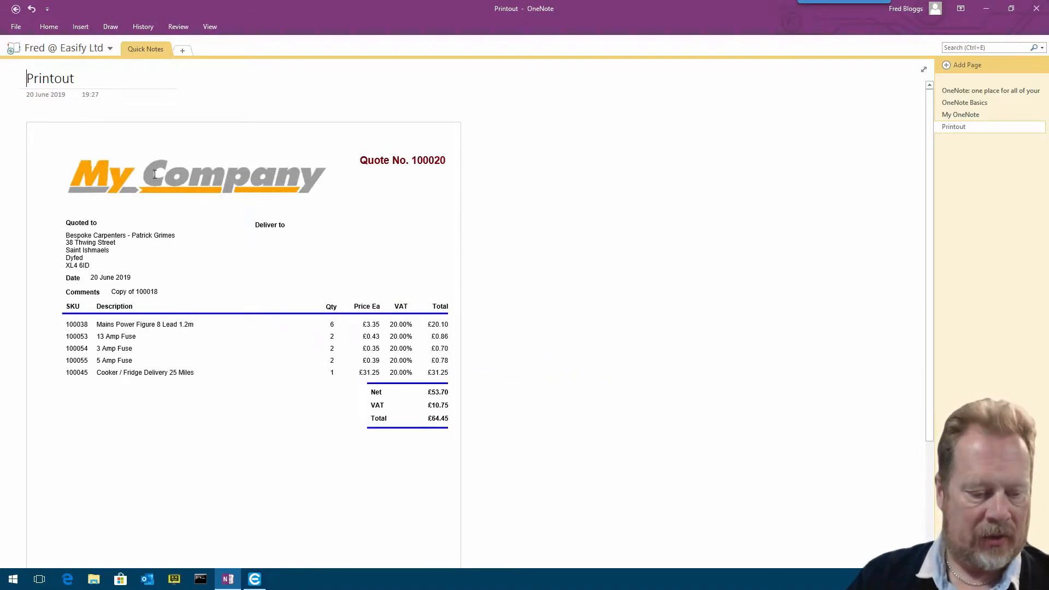
Inspect the logo's sharpness at high magnification in the OneNote printout, return to the page overview, and close OneNote.
{"action": "scroll", "coordinate": [100, 166], "scroll_direction": "up", "scroll_amount": 6, "text": "ctrl"}
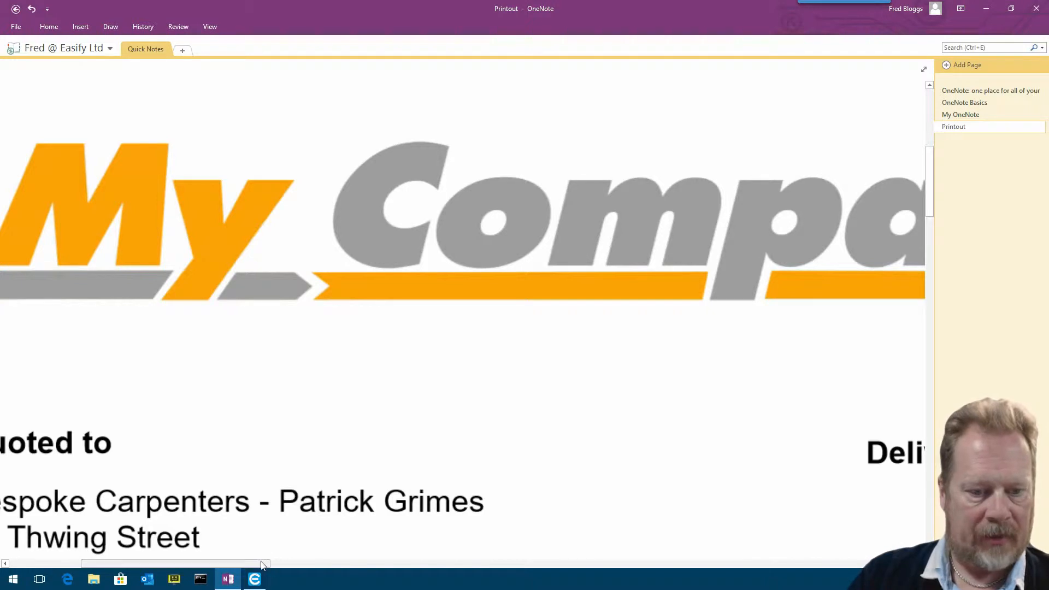
{"action": "left_click_drag", "start_coordinate": [263, 563], "coordinate": [210, 557]}
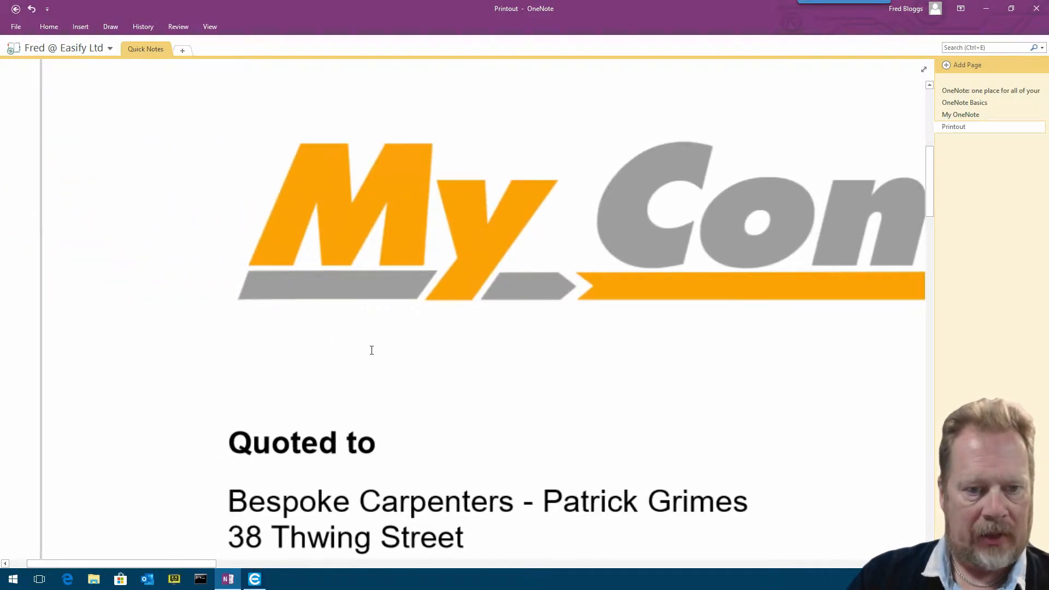
{"action": "scroll", "coordinate": [400, 195], "scroll_direction": "down", "scroll_amount": 6, "text": "ctrl"}
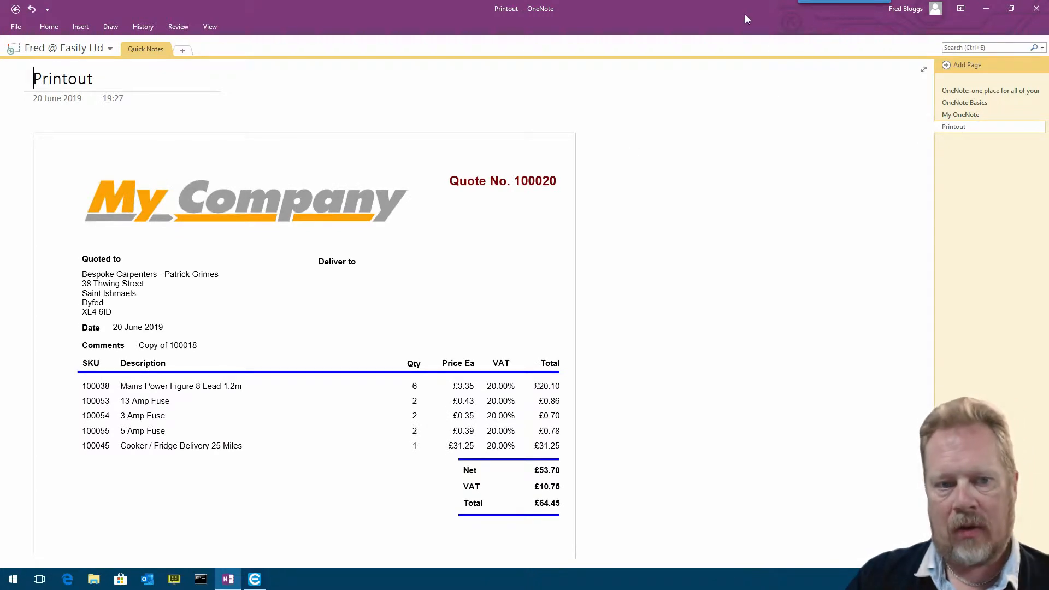
{"action": "left_click", "coordinate": [1036, 9]}
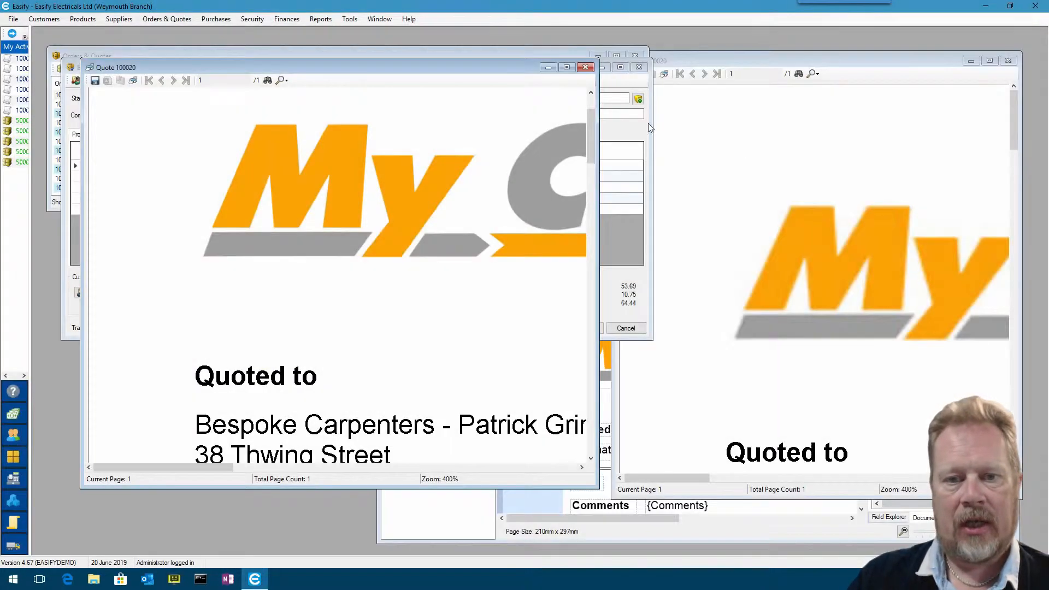
Switch to File Explorer's Pictures folder and compare the image dimensions of CompanyLogo_480px and CompanyLogo_3000px.
{"action": "left_click_drag", "start_coordinate": [499, 65], "coordinate": [506, 44]}
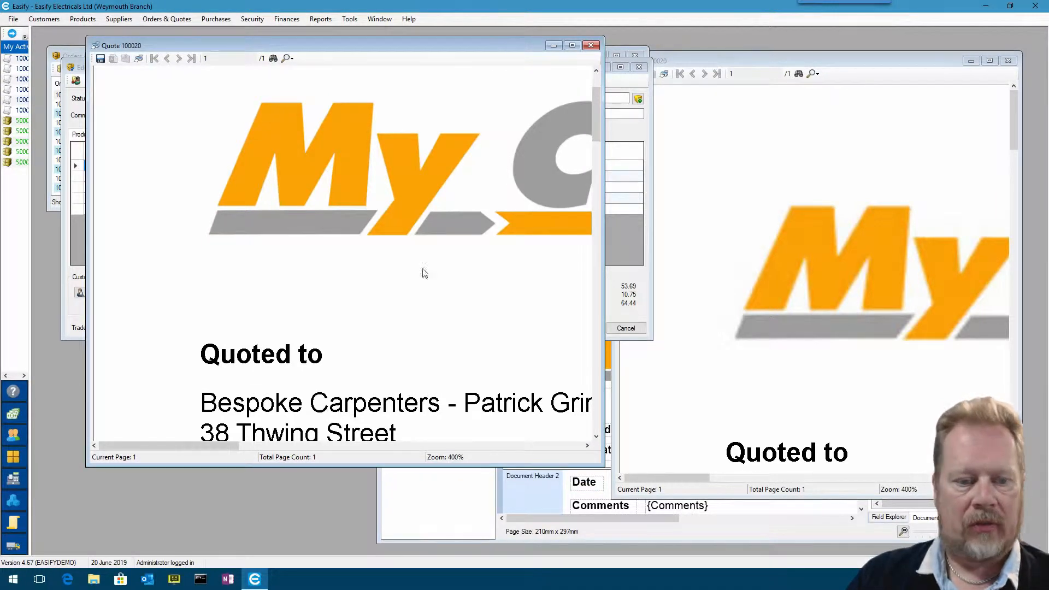
{"action": "left_click", "coordinate": [94, 579]}
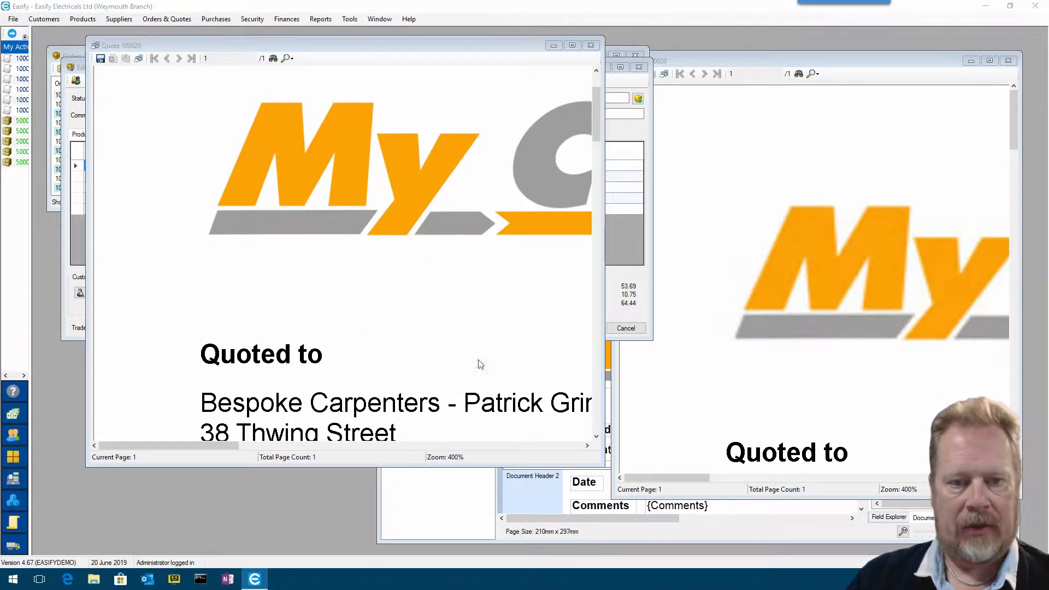
{"action": "left_click", "coordinate": [167, 160]}
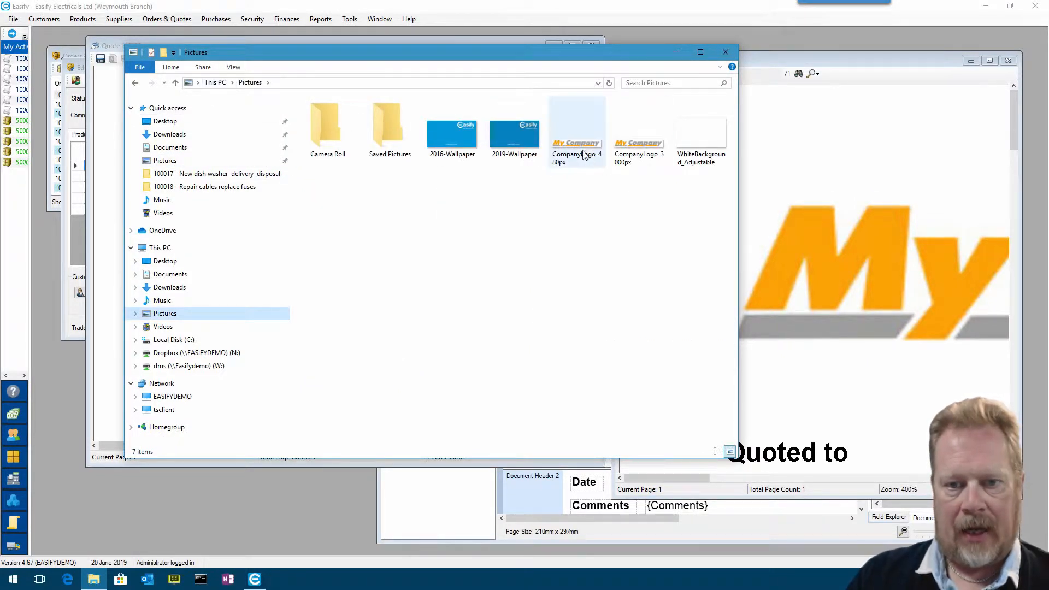
{"action": "mouse_move", "coordinate": [582, 151]}
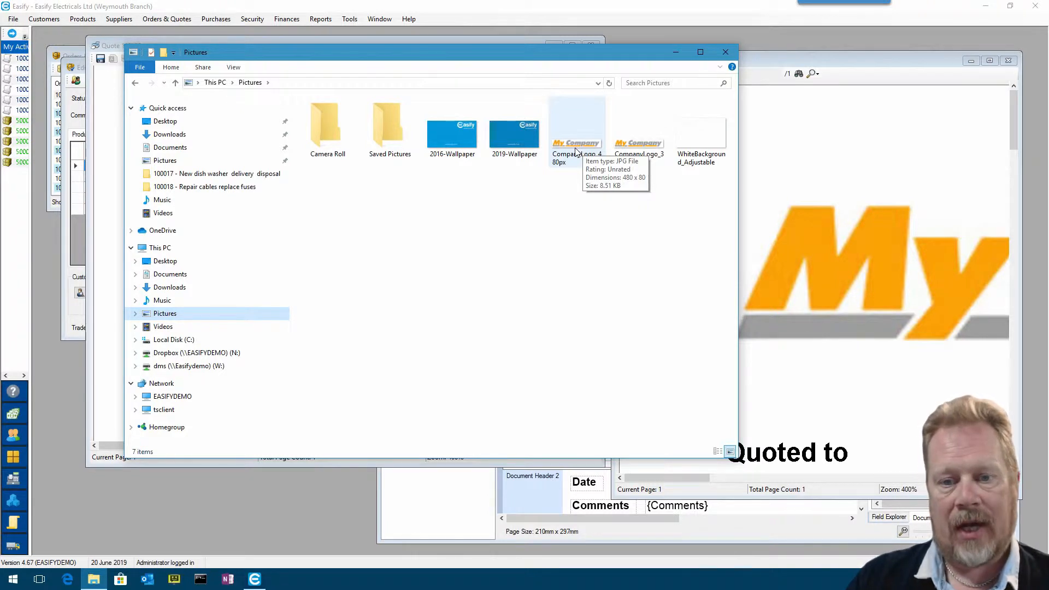
{"action": "mouse_move", "coordinate": [646, 145]}
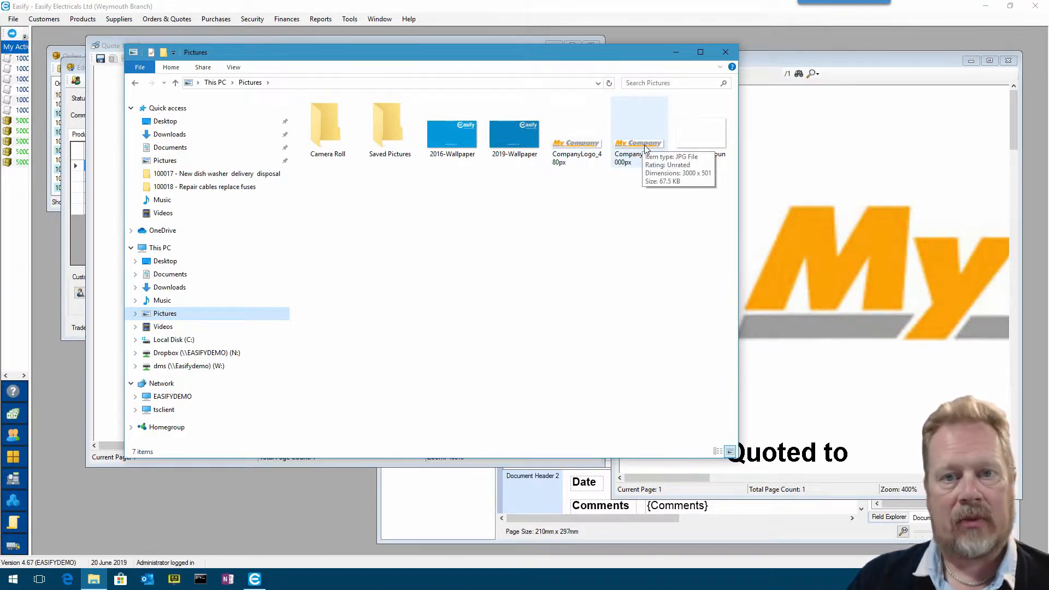
{"action": "left_click_drag", "start_coordinate": [621, 67], "coordinate": [551, 126]}
{"action": "mouse_move", "coordinate": [558, 206]}
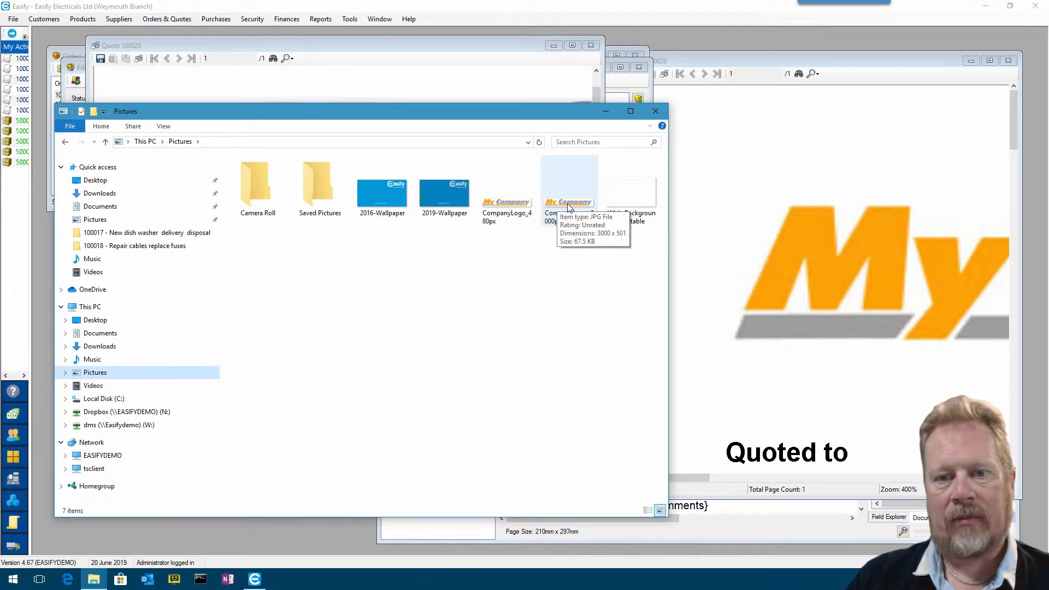
Return to Easify and close both quote preview windows.
{"action": "mouse_move", "coordinate": [771, 65]}
{"action": "left_mouse_down"}
{"action": "mouse_move", "coordinate": [751, 61]}
{"action": "mouse_move", "coordinate": [779, 63]}
{"action": "left_mouse_up"}
{"action": "left_click", "coordinate": [1016, 59]}
{"action": "left_click", "coordinate": [590, 45]}
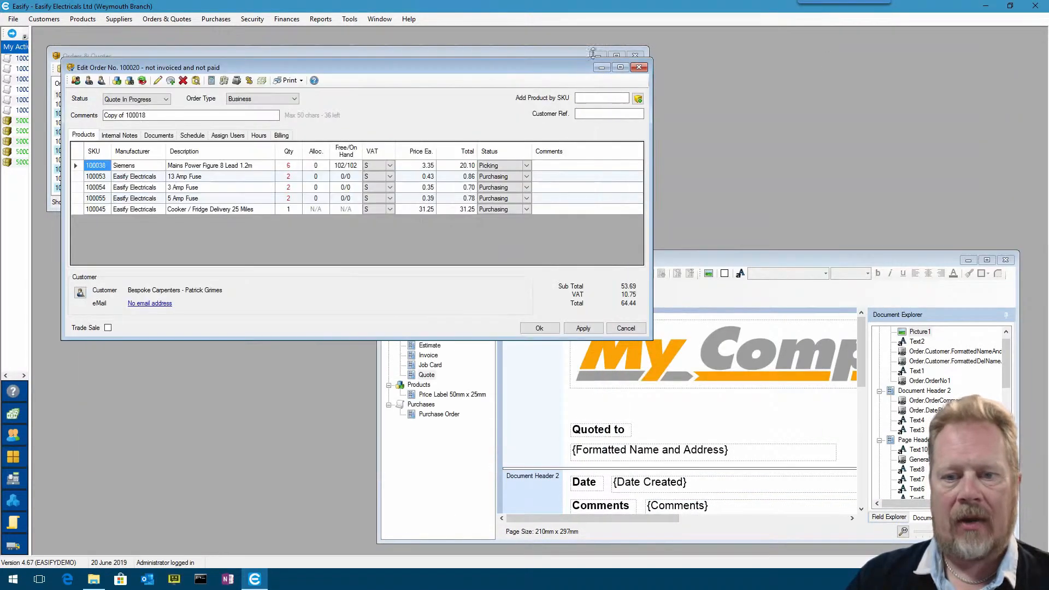
Reposition and enlarge the Paperwork Designer window, and zoom the Quote layout so the full page width fits.
{"action": "left_click_drag", "start_coordinate": [824, 252], "coordinate": [573, 38]}
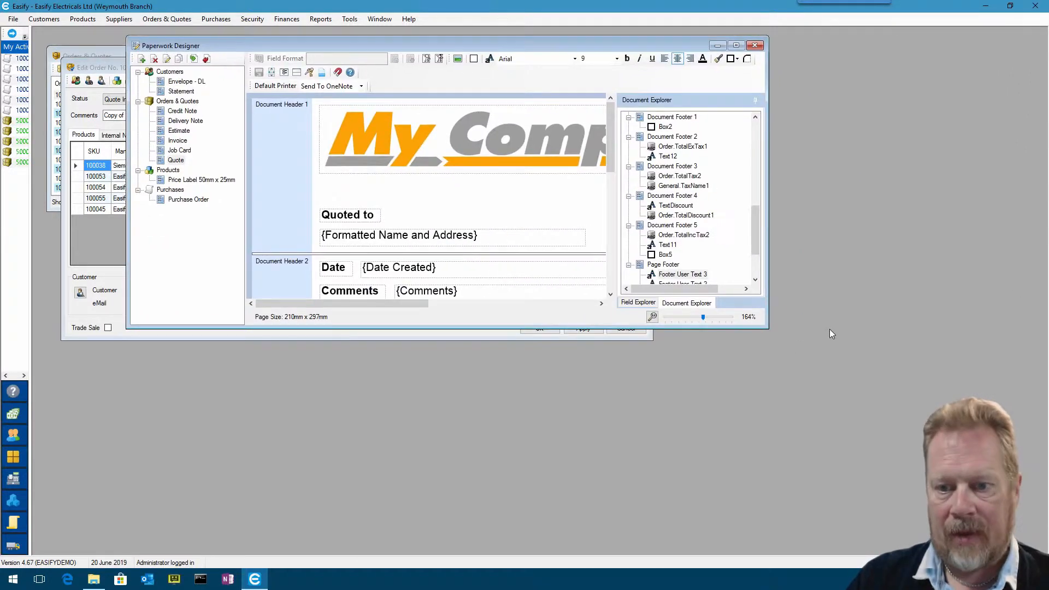
{"action": "left_click_drag", "start_coordinate": [767, 328], "coordinate": [1030, 537]}
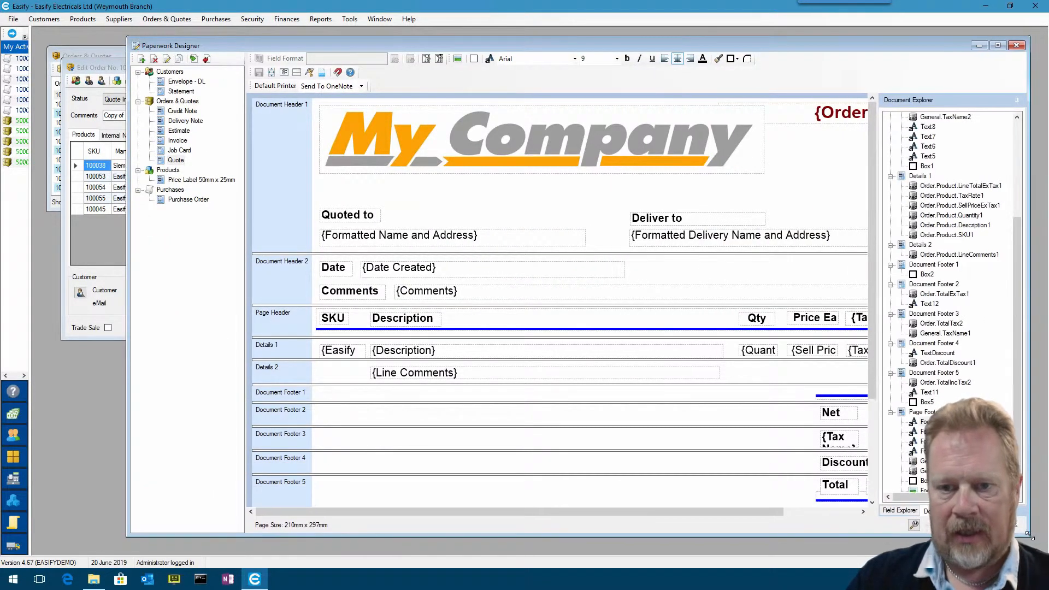
{"action": "left_click_drag", "start_coordinate": [748, 46], "coordinate": [669, 39]}
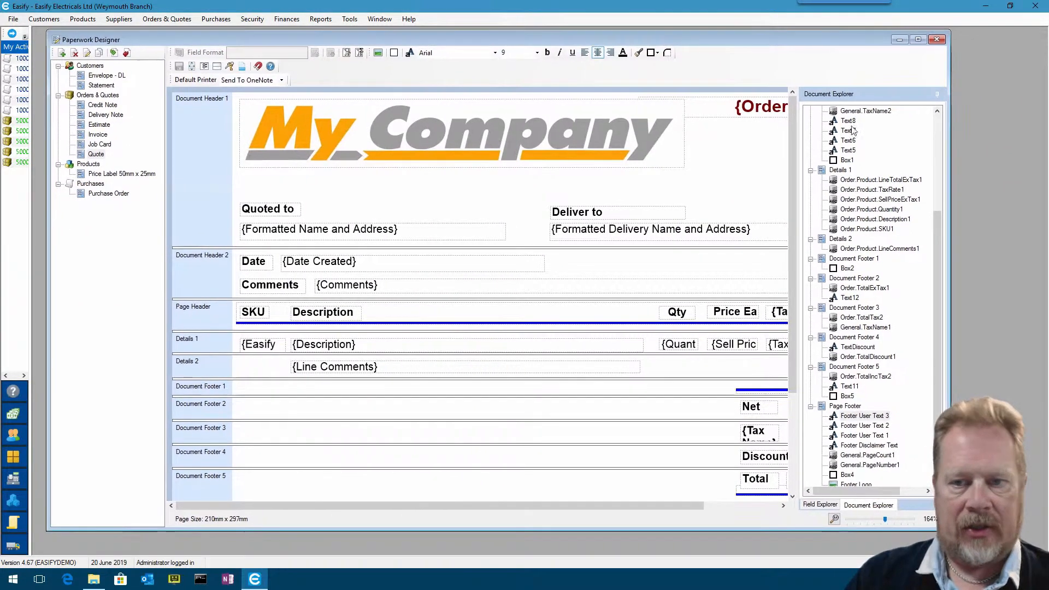
{"action": "left_click_drag", "start_coordinate": [949, 133], "coordinate": [1017, 136]}
{"action": "left_click_drag", "start_coordinate": [814, 40], "coordinate": [811, 42]}
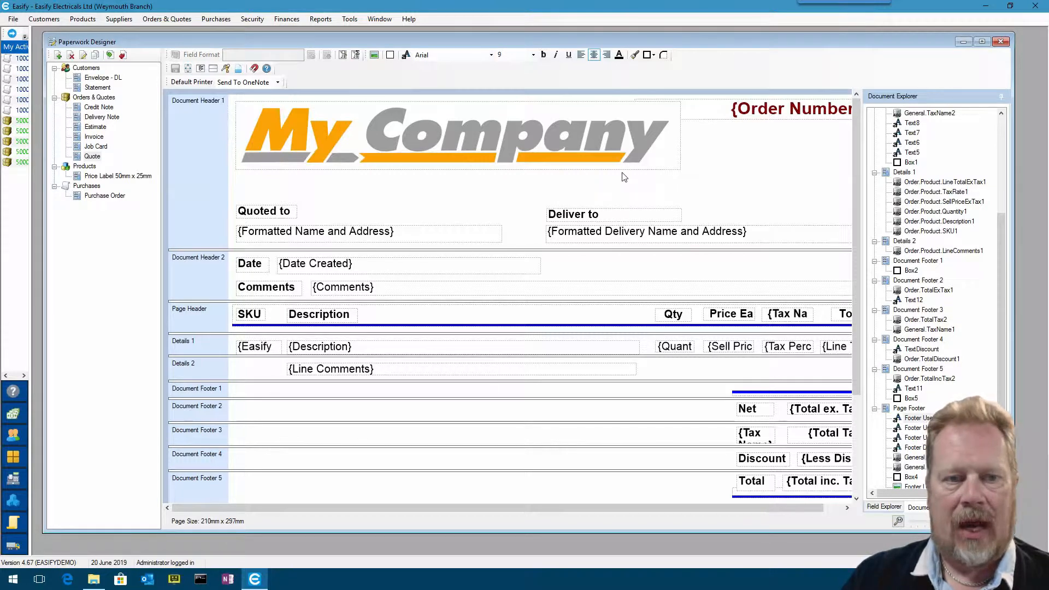
{"action": "left_click", "coordinate": [897, 521]}
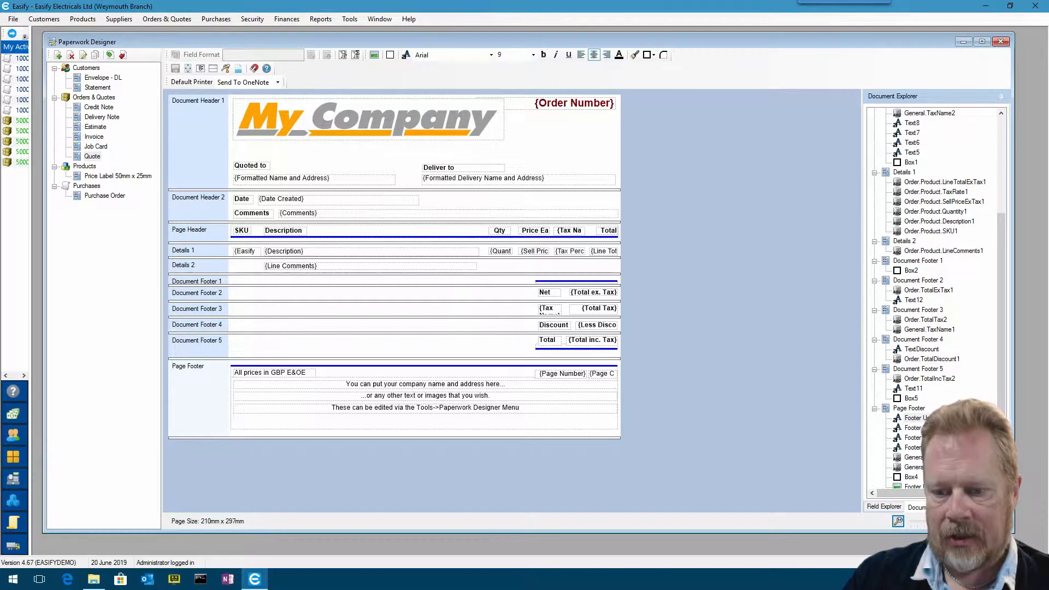
{"action": "left_click", "coordinate": [897, 521]}
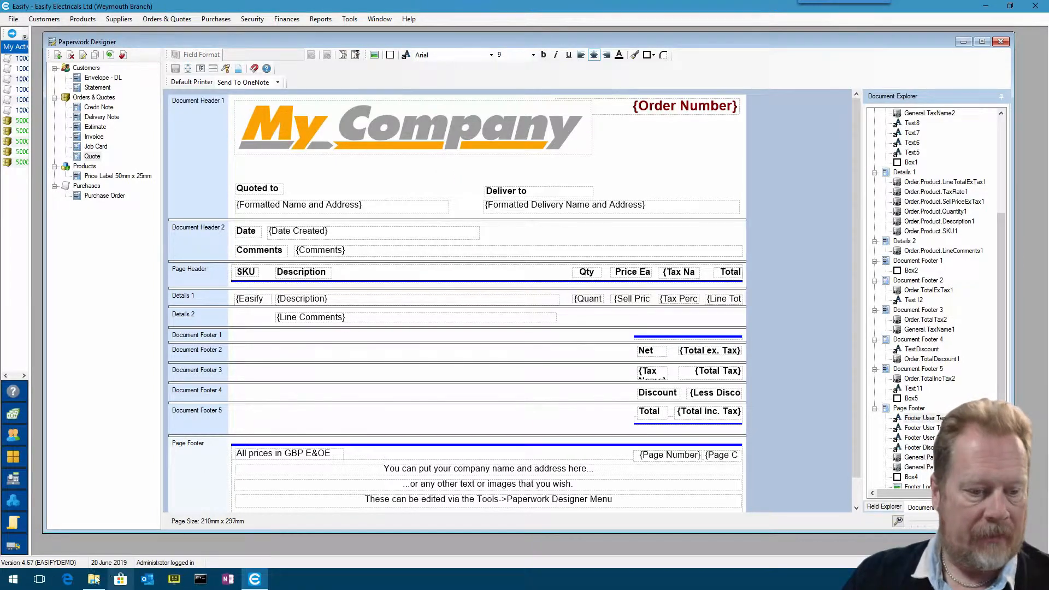
Open Calculator, multiply 5 by 600 to work out the logo's required pixel width, and close Calculator.
{"action": "left_click", "coordinate": [12, 578]}
{"action": "scroll", "coordinate": [96, 447], "scroll_direction": "down", "scroll_amount": 2}
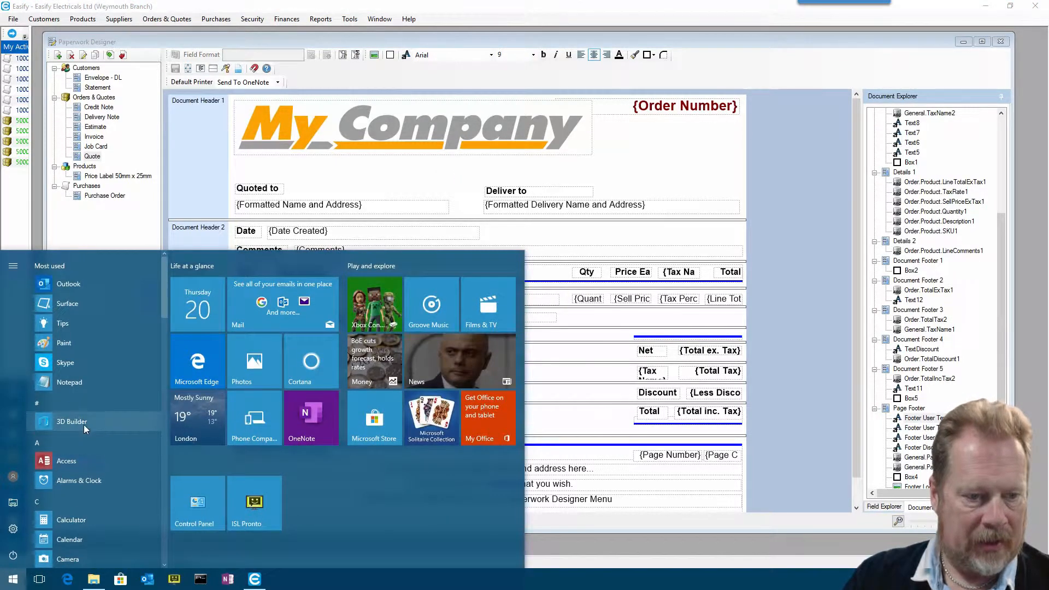
{"action": "left_click", "coordinate": [84, 424]}
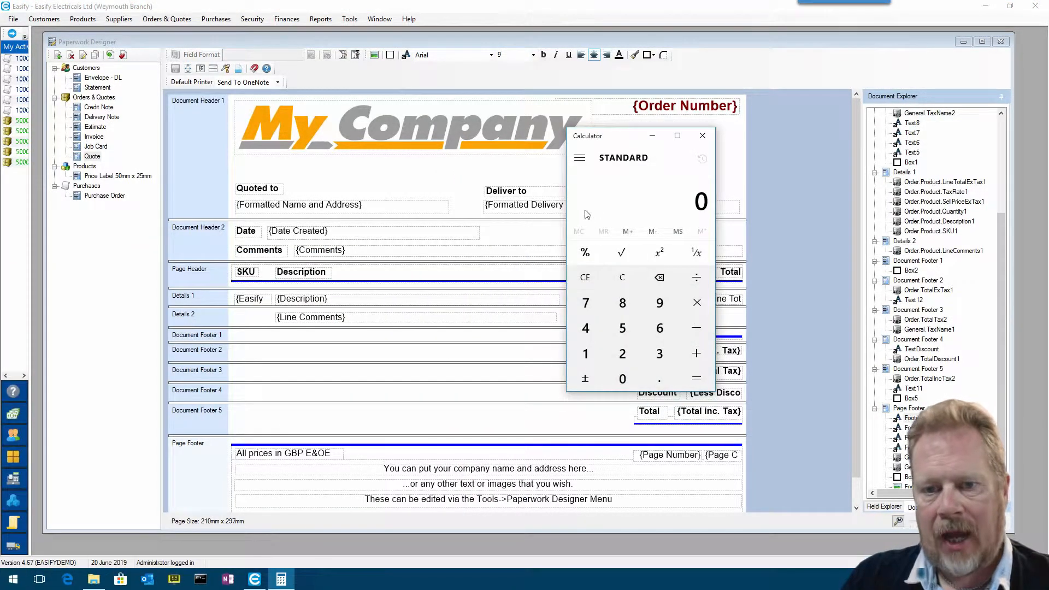
{"action": "left_click", "coordinate": [623, 328]}
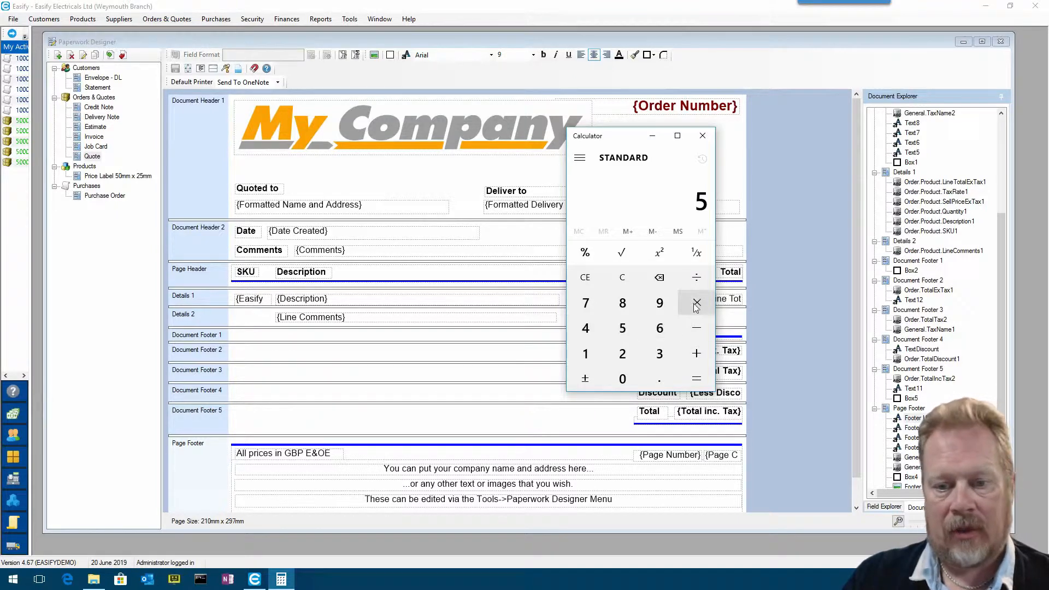
{"action": "left_click", "coordinate": [660, 328]}
{"action": "left_click", "coordinate": [622, 379]}
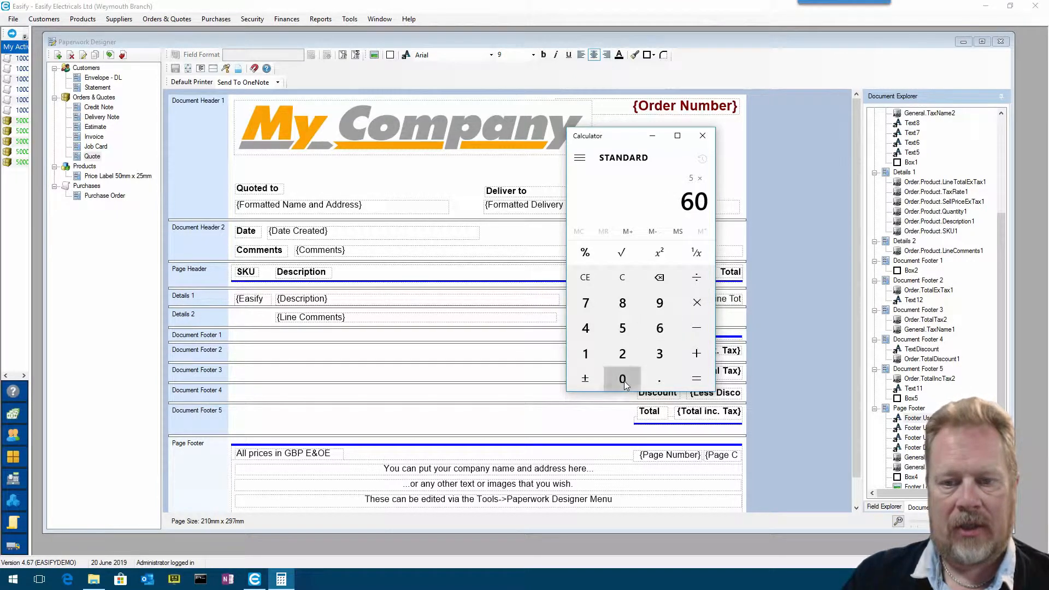
{"action": "left_click", "coordinate": [622, 379]}
{"action": "left_click", "coordinate": [700, 384]}
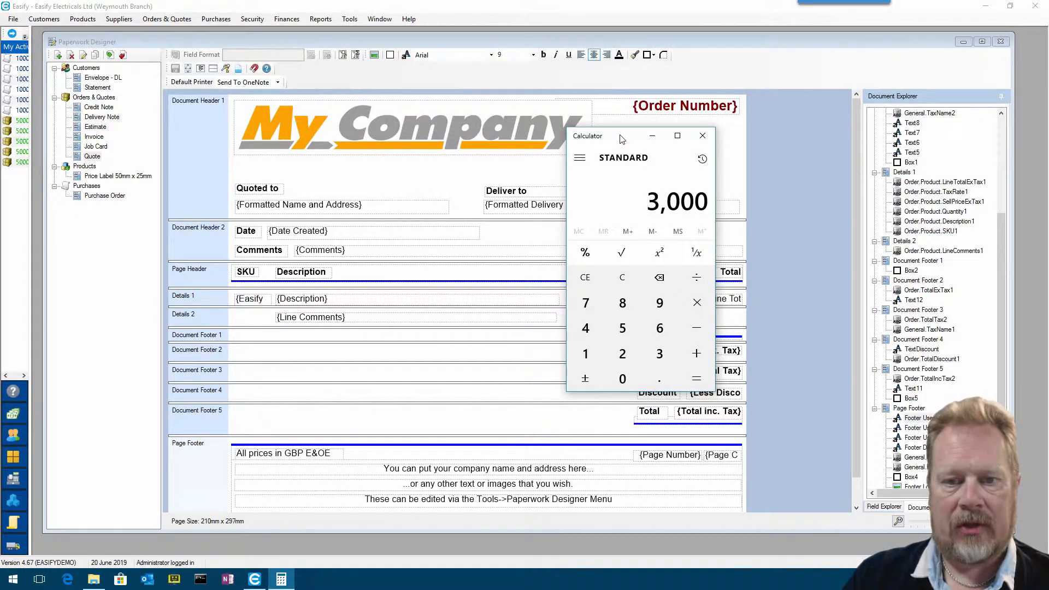
{"action": "left_click_drag", "start_coordinate": [621, 137], "coordinate": [510, 176]}
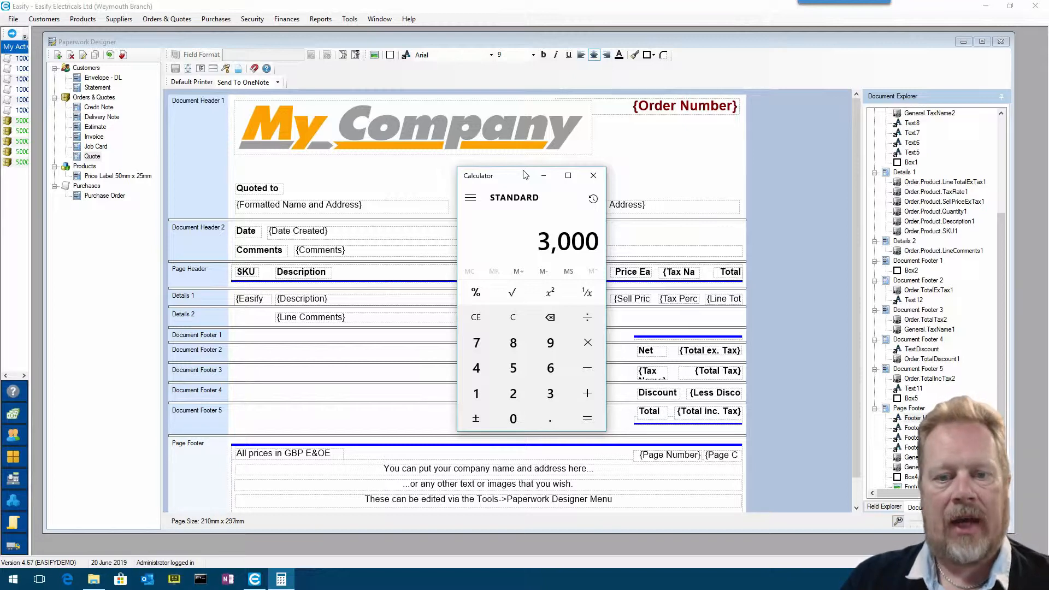
{"action": "left_click_drag", "start_coordinate": [520, 171], "coordinate": [500, 169]}
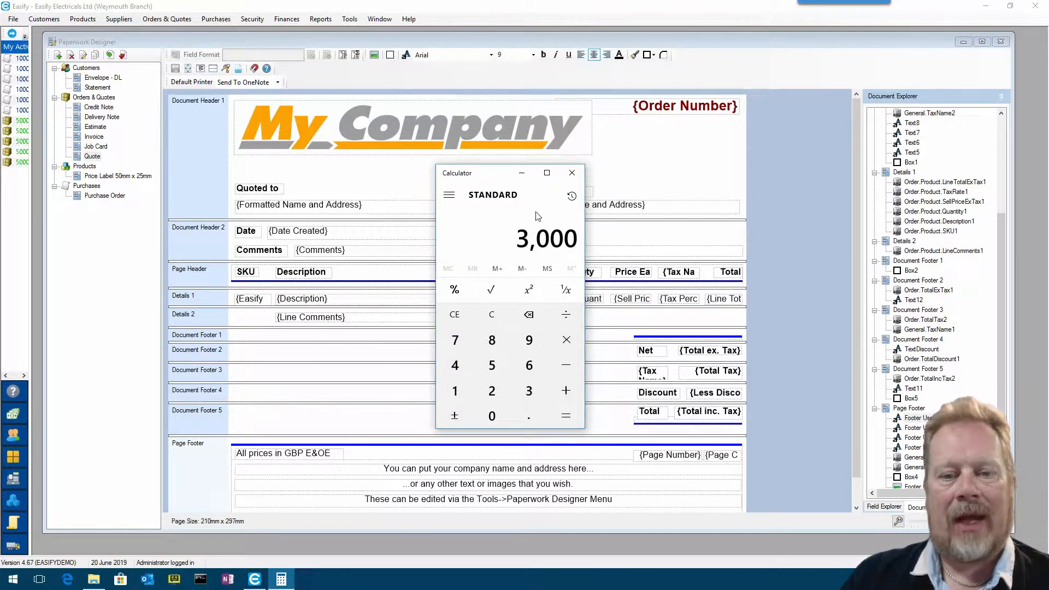
{"action": "left_click", "coordinate": [571, 172]}
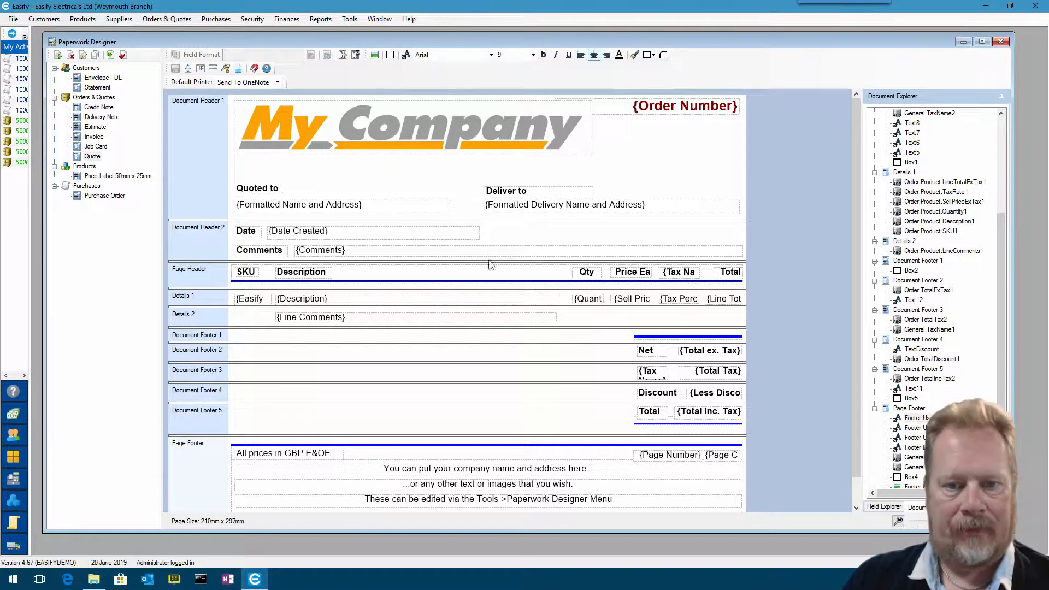
Insert the CompanyLogo_480px picture from the Pictures folder into the Quote's Page Footer section.
{"action": "left_click_drag", "start_coordinate": [579, 40], "coordinate": [584, 39]}
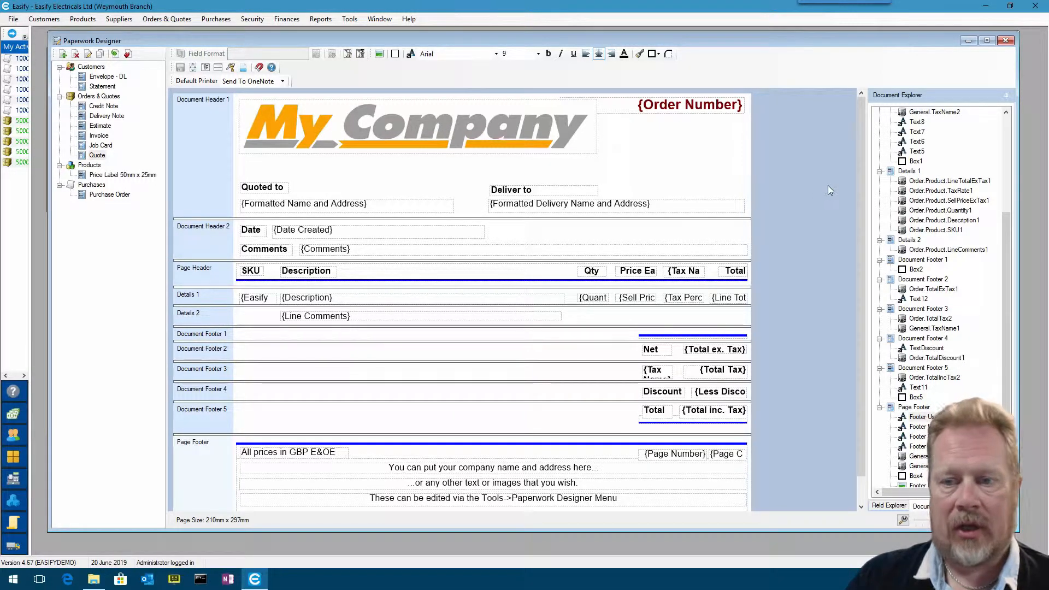
{"action": "scroll", "coordinate": [859, 164], "scroll_direction": "down", "scroll_amount": 1}
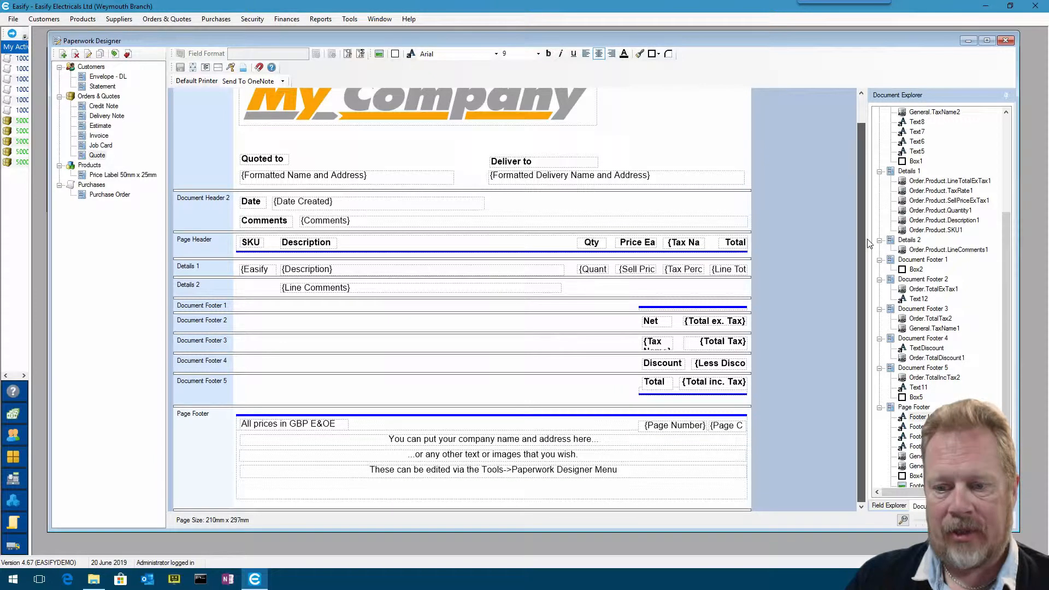
{"action": "left_click", "coordinate": [219, 462]}
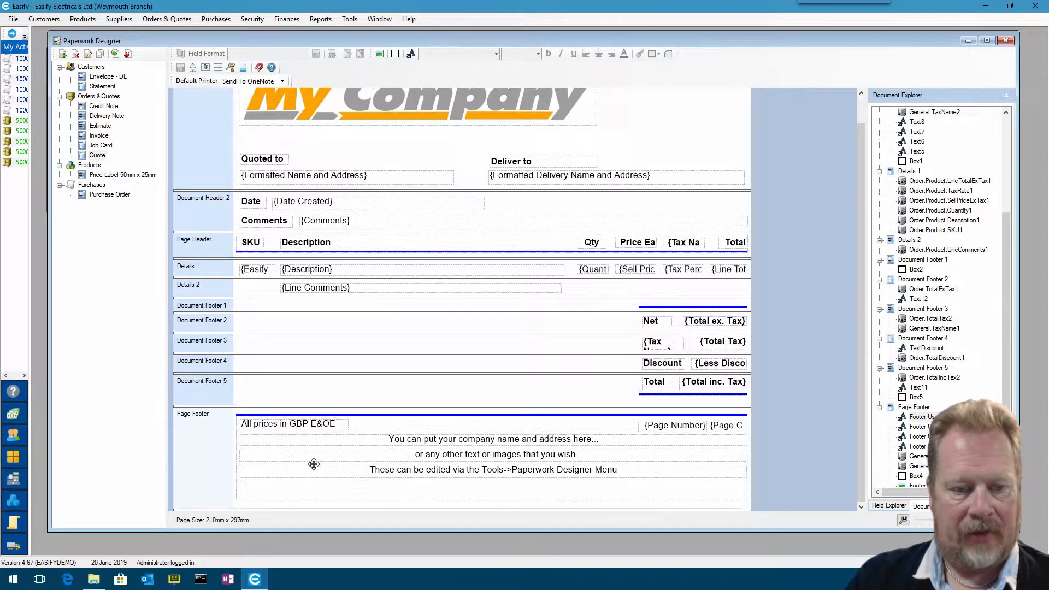
{"action": "left_click", "coordinate": [379, 54]}
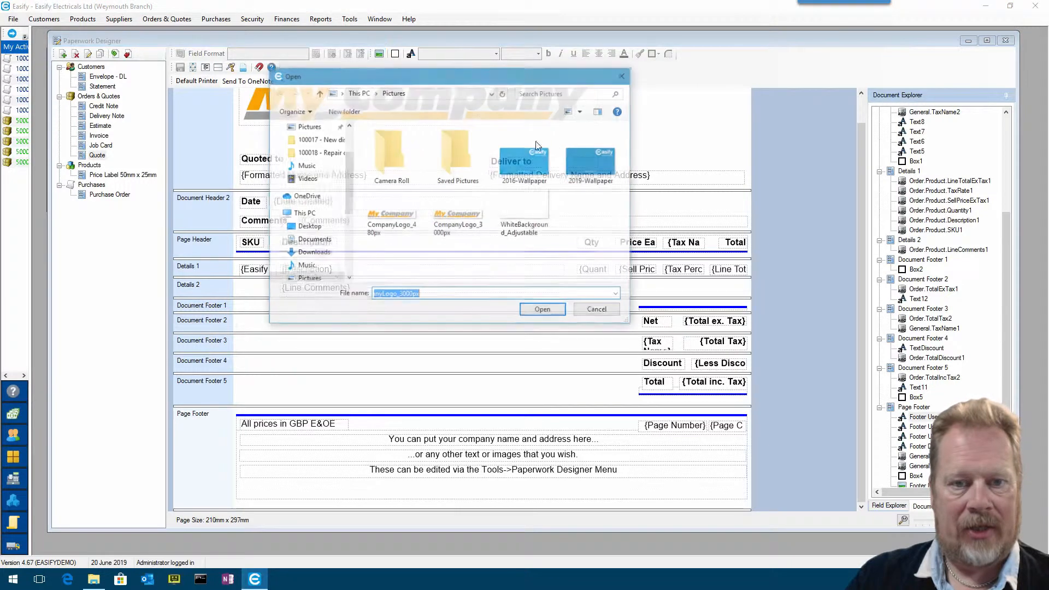
{"action": "left_click", "coordinate": [390, 211]}
{"action": "left_click", "coordinate": [543, 310]}
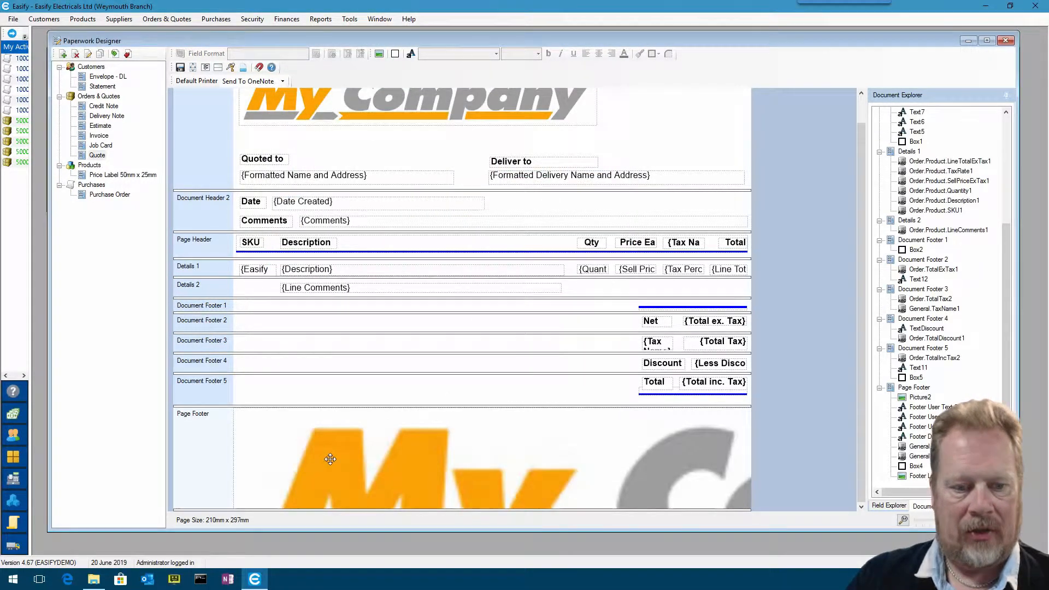
Shrink the footer logo to less than a third of the page width and place it in the Page Footer's lower-left area.
{"action": "left_click_drag", "start_coordinate": [353, 457], "coordinate": [375, 477]}
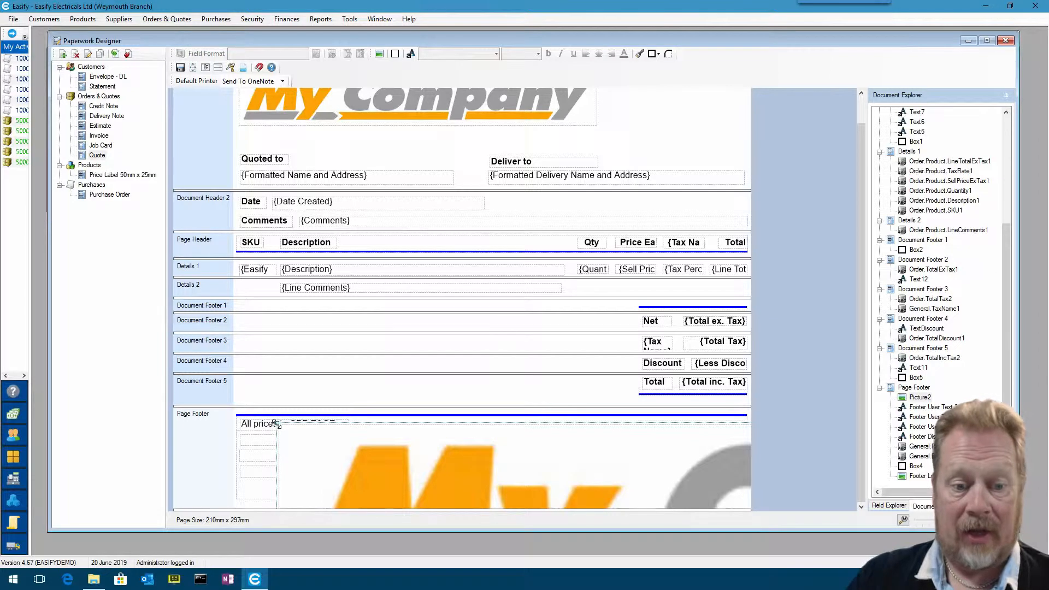
{"action": "left_click_drag", "start_coordinate": [277, 425], "coordinate": [647, 450]}
{"action": "left_click_drag", "start_coordinate": [706, 484], "coordinate": [336, 465]}
{"action": "left_click_drag", "start_coordinate": [276, 429], "coordinate": [590, 462]}
{"action": "left_click_drag", "start_coordinate": [657, 488], "coordinate": [356, 458]}
{"action": "left_click_drag", "start_coordinate": [303, 429], "coordinate": [634, 477]}
{"action": "left_click_drag", "start_coordinate": [698, 502], "coordinate": [336, 451]}
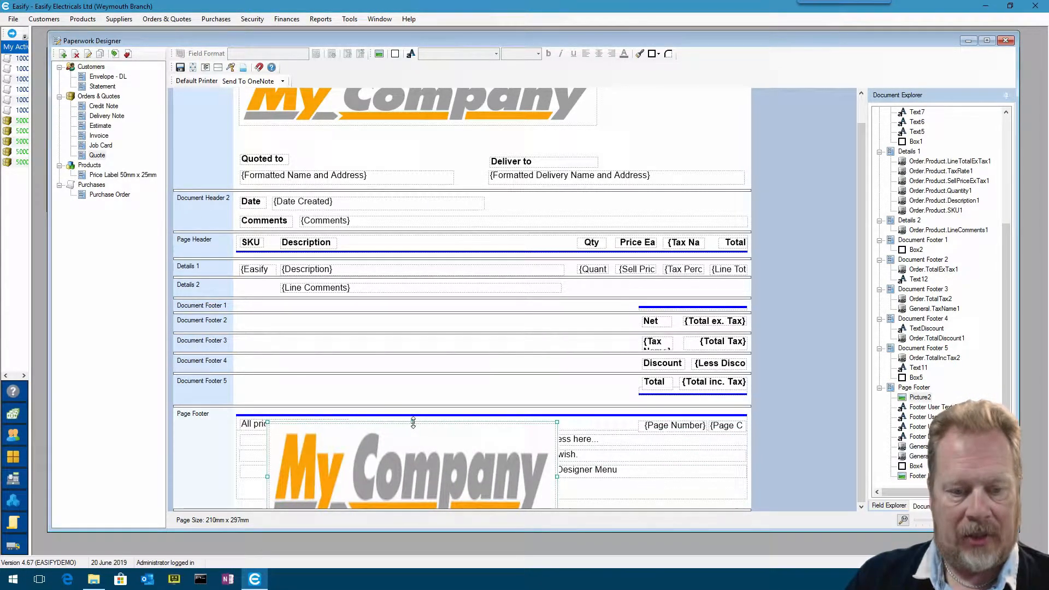
{"action": "mouse_move", "coordinate": [412, 422]}
{"action": "left_mouse_down"}
{"action": "mouse_move", "coordinate": [410, 480]}
{"action": "mouse_move", "coordinate": [414, 436]}
{"action": "left_mouse_up"}
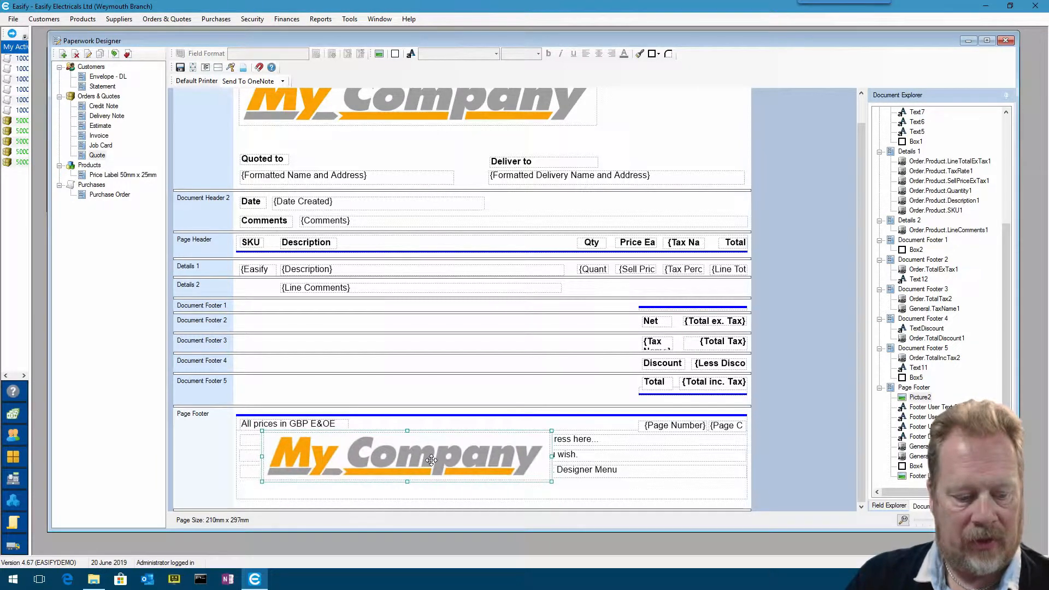
{"action": "left_click_drag", "start_coordinate": [552, 483], "coordinate": [359, 482]}
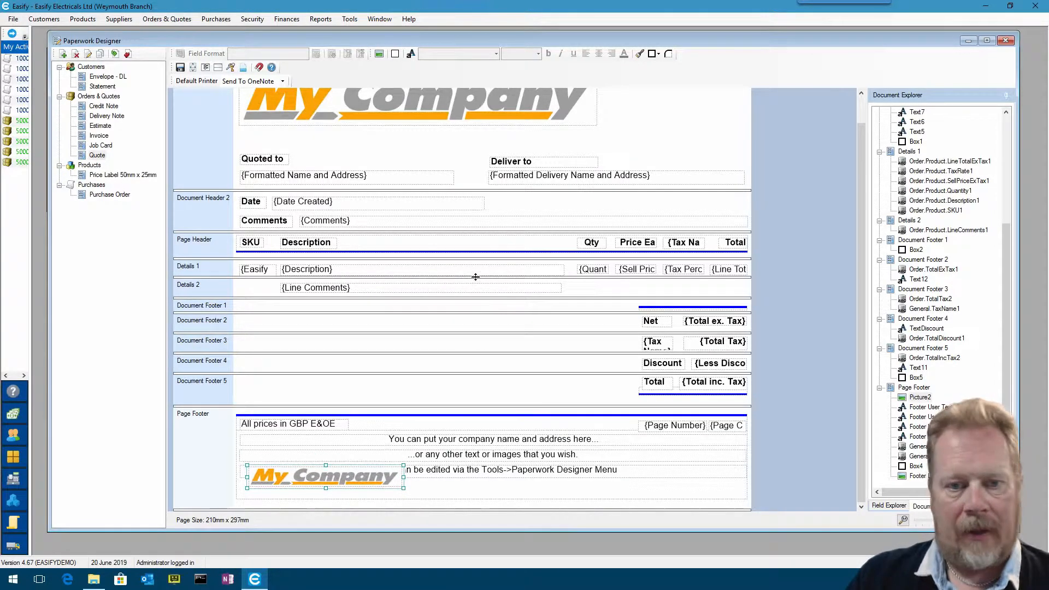
Nudge the Order Number field slightly down and left in Document Header 1 and bring it to the front.
{"action": "left_click", "coordinate": [1008, 190]}
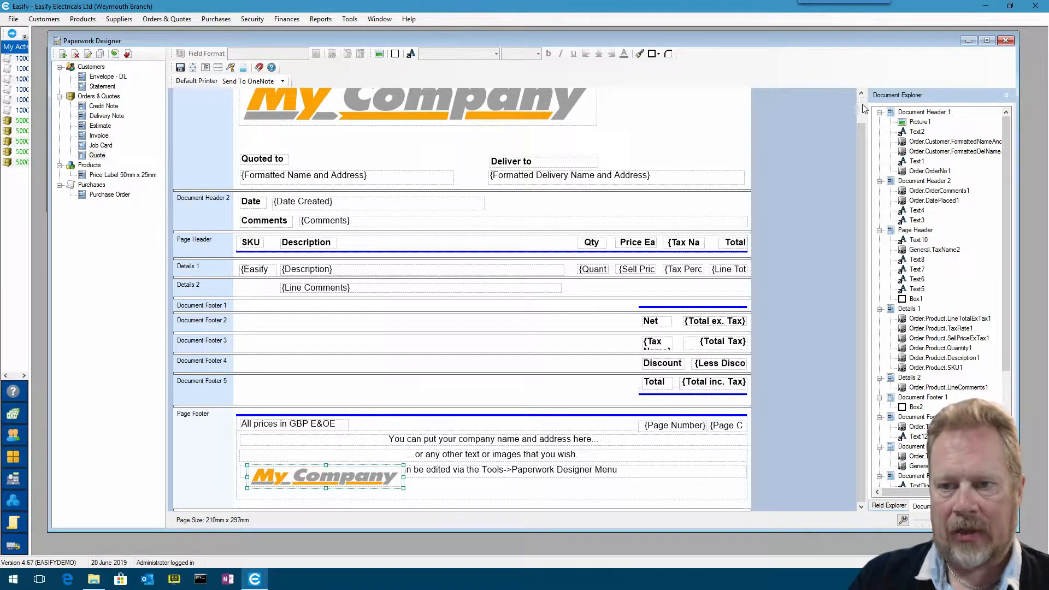
{"action": "scroll", "coordinate": [631, 146], "scroll_direction": "up", "scroll_amount": 1}
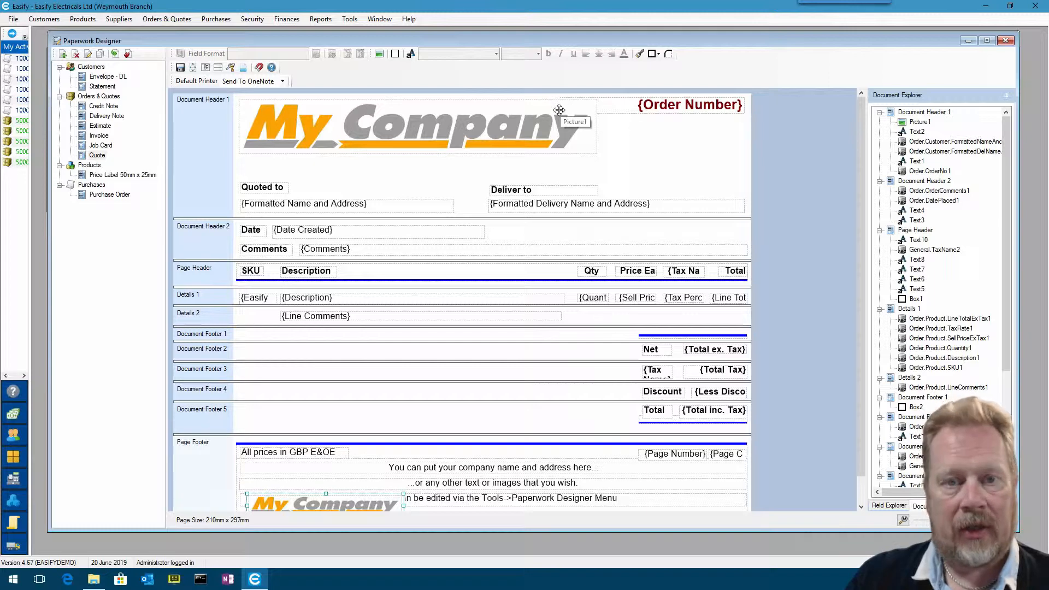
{"action": "left_click", "coordinate": [638, 105]}
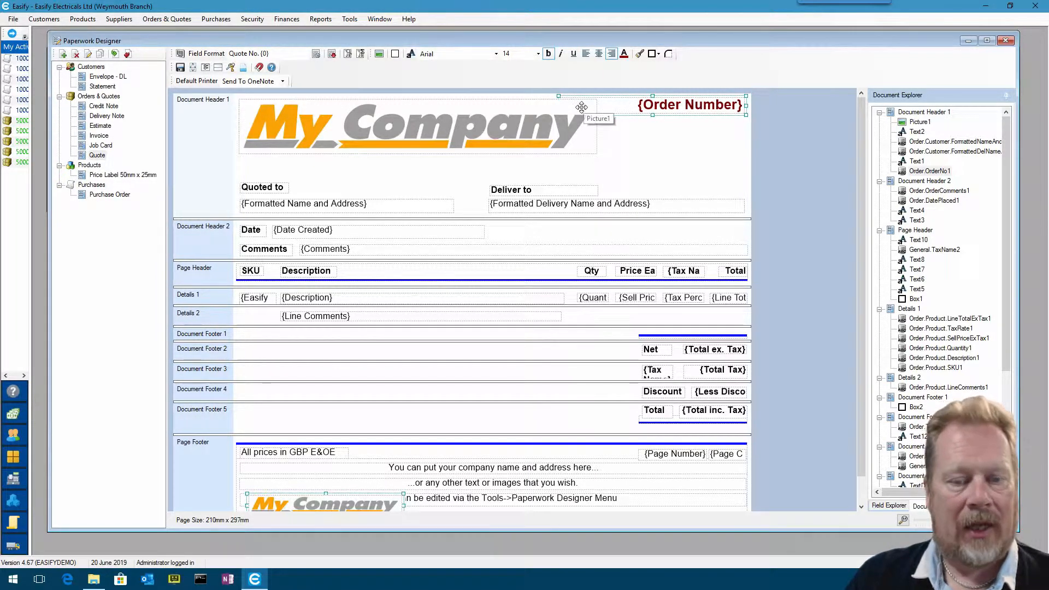
{"action": "left_click_drag", "start_coordinate": [687, 109], "coordinate": [679, 109]}
{"action": "right_click", "coordinate": [688, 108]}
{"action": "right_click", "coordinate": [681, 113]}
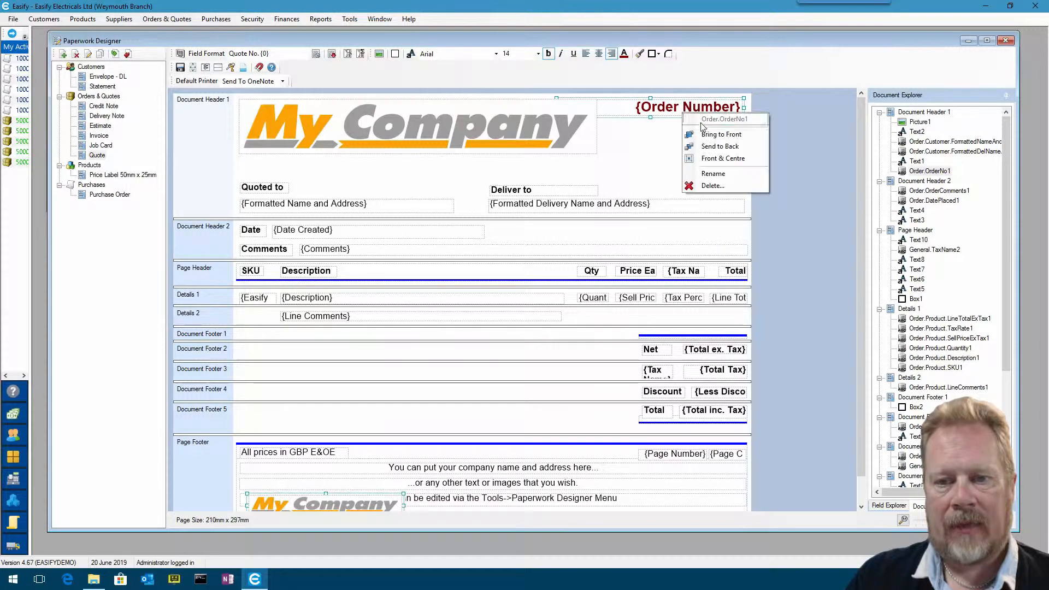
{"action": "left_click", "coordinate": [728, 136]}
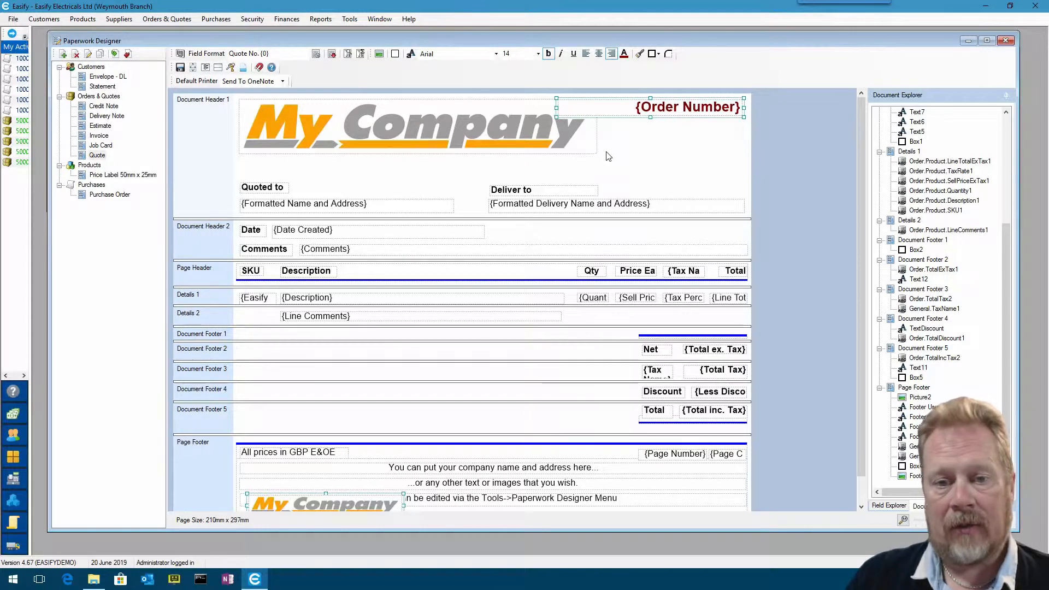
Move the header logo slightly down within Document Header 1 and deselect it.
{"action": "left_click", "coordinate": [546, 141]}
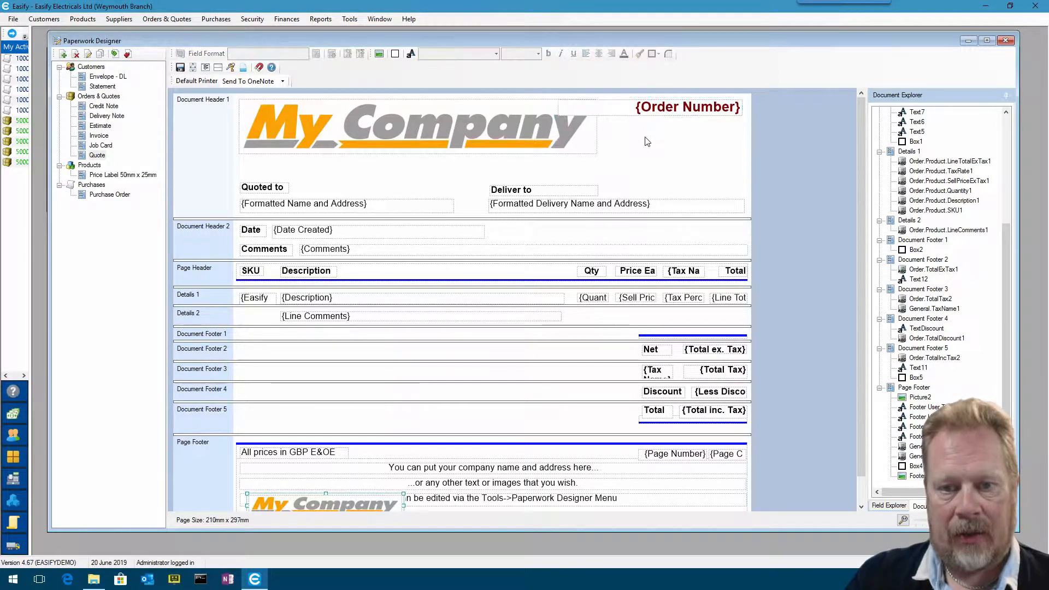
{"action": "left_click_drag", "start_coordinate": [478, 124], "coordinate": [467, 129]}
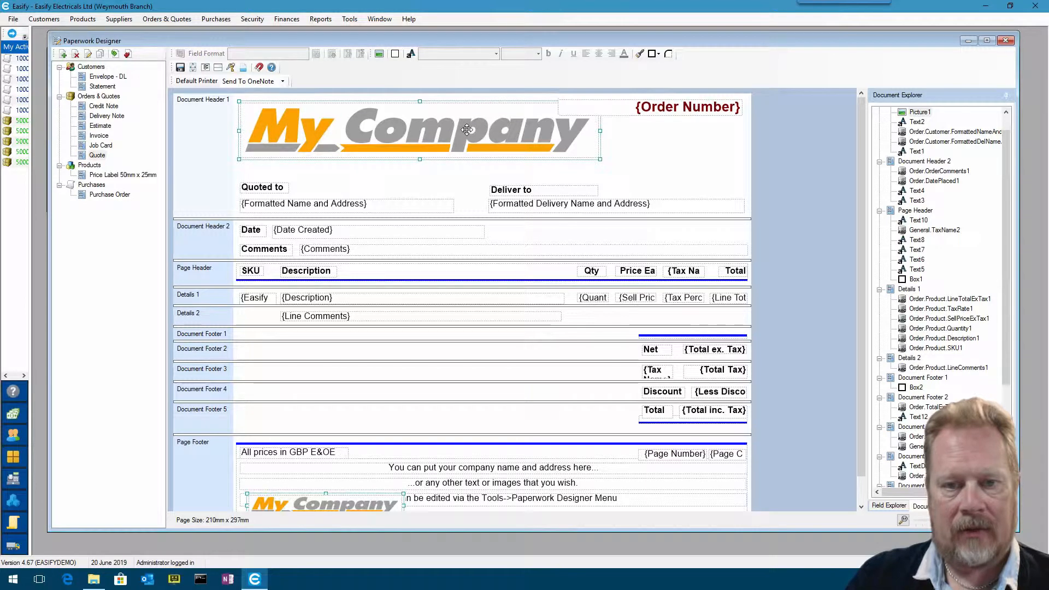
{"action": "left_click", "coordinate": [669, 148]}
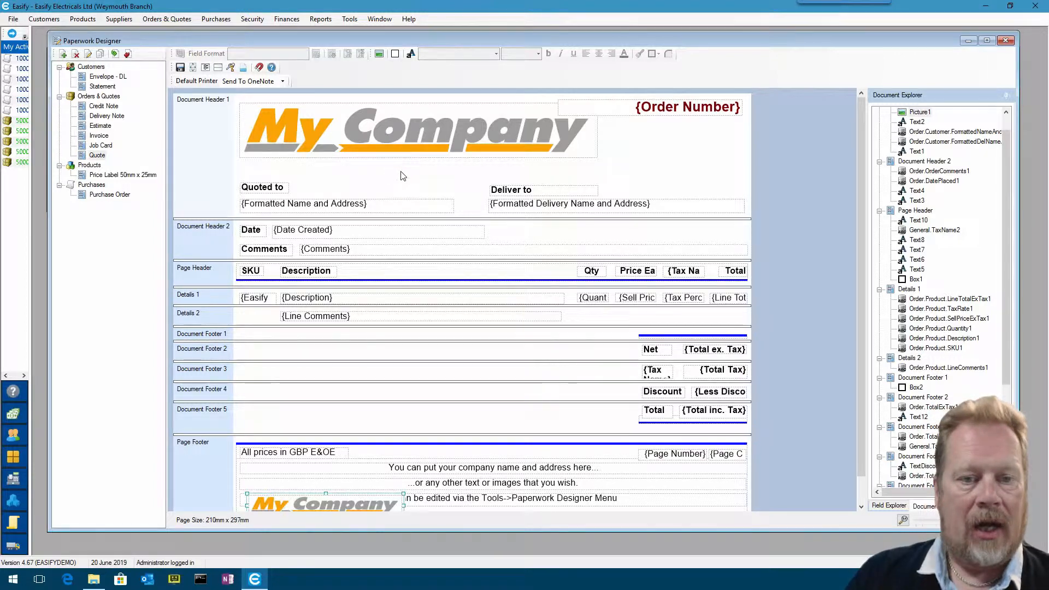
Move the Quoted to and Deliver to headings and their address fields up beneath the logo, and shorten Document Header 1.
{"action": "left_click_drag", "start_coordinate": [261, 187], "coordinate": [261, 171]}
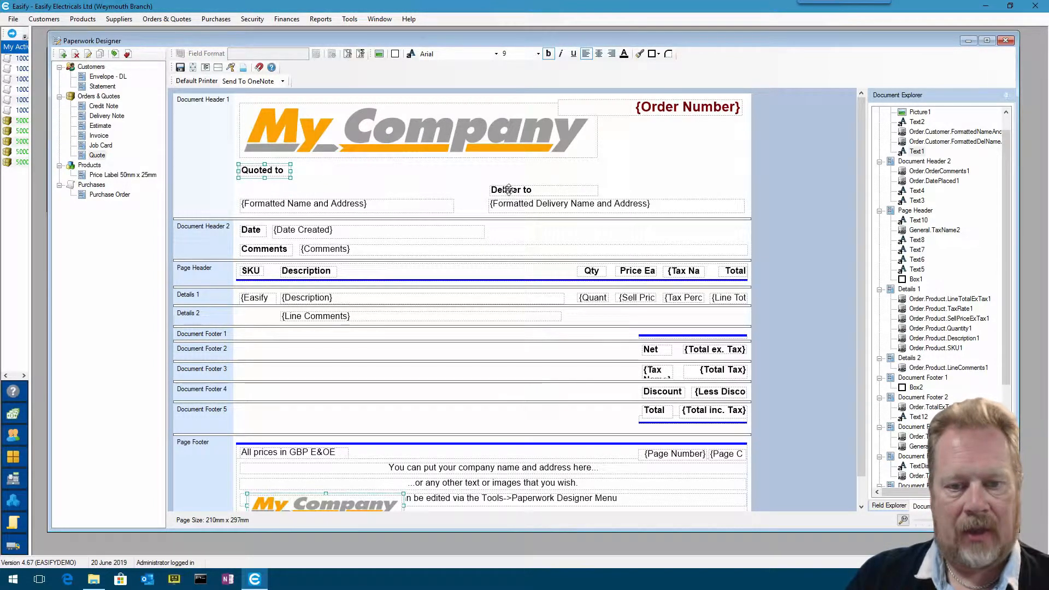
{"action": "left_click_drag", "start_coordinate": [509, 189], "coordinate": [507, 170]}
{"action": "left_click_drag", "start_coordinate": [320, 205], "coordinate": [322, 188]}
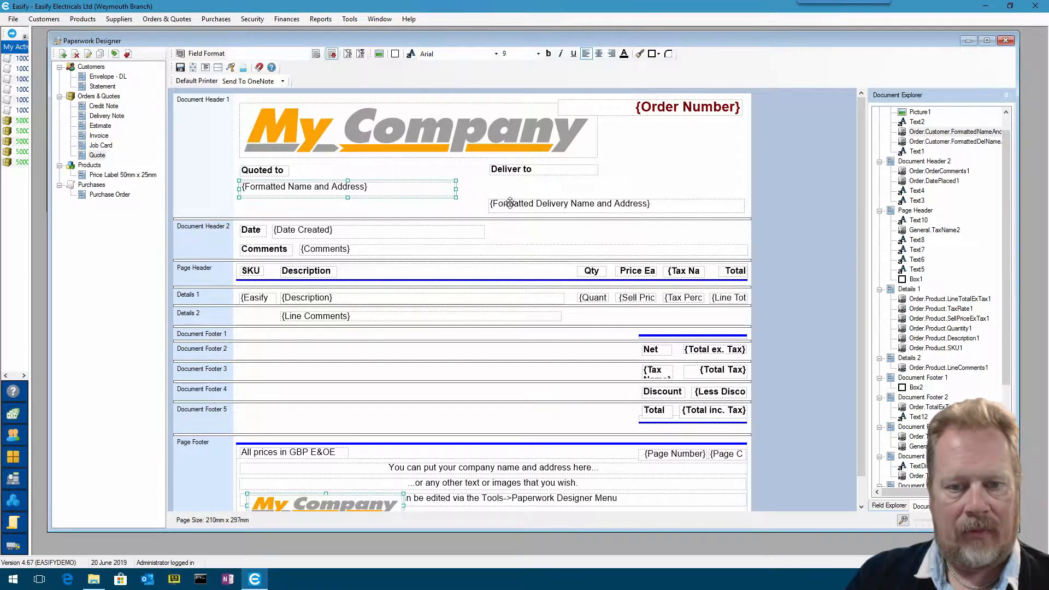
{"action": "left_click_drag", "start_coordinate": [509, 203], "coordinate": [457, 203]}
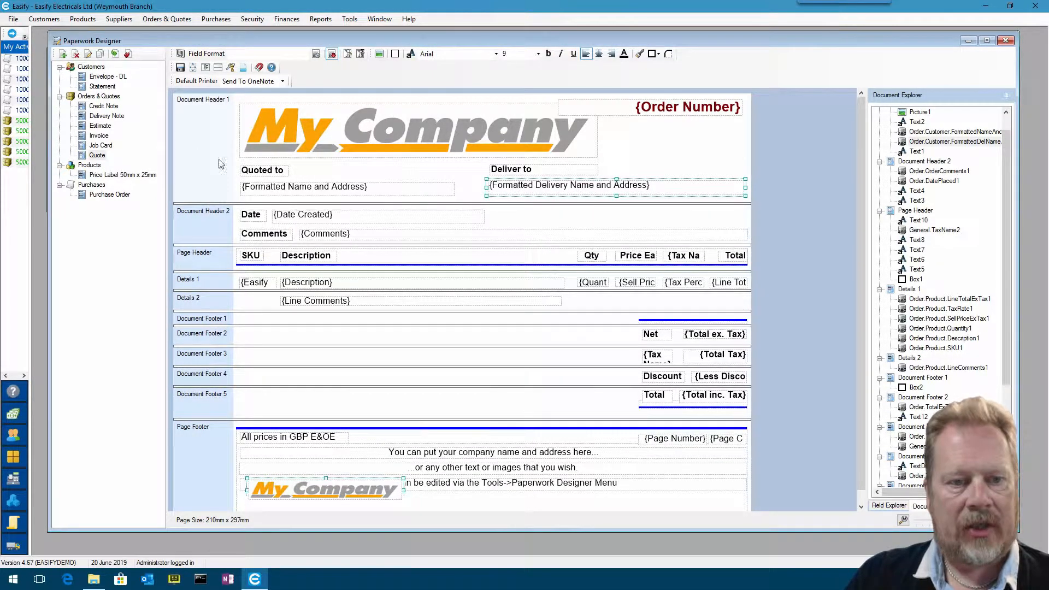
Trim Document Header 1 slightly and compare the formatting options of the customer name and address field with those of the Date Created field.
{"action": "left_click_drag", "start_coordinate": [378, 203], "coordinate": [377, 202]}
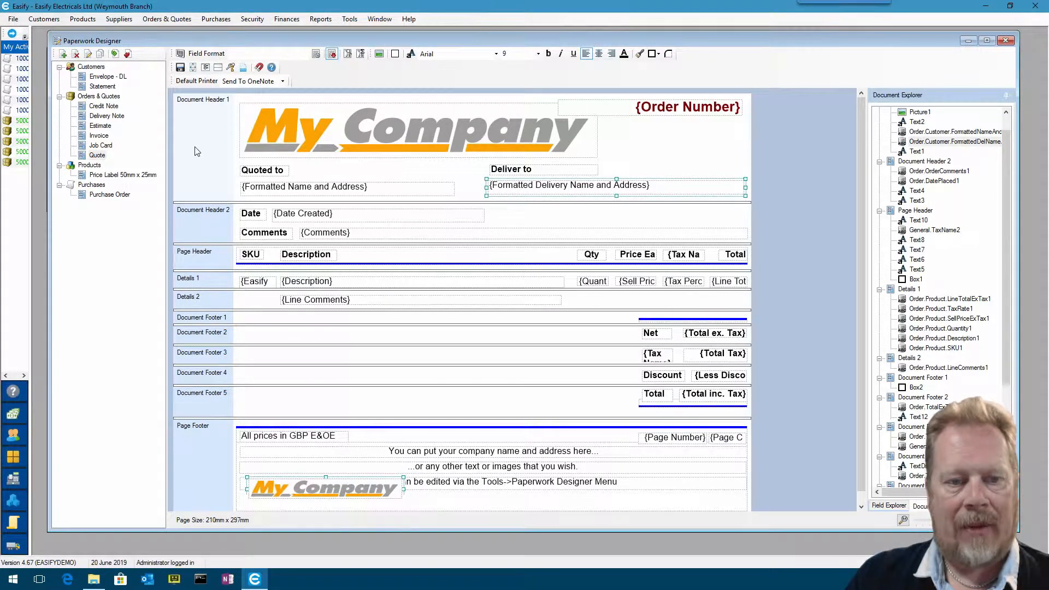
{"action": "left_click", "coordinate": [352, 184]}
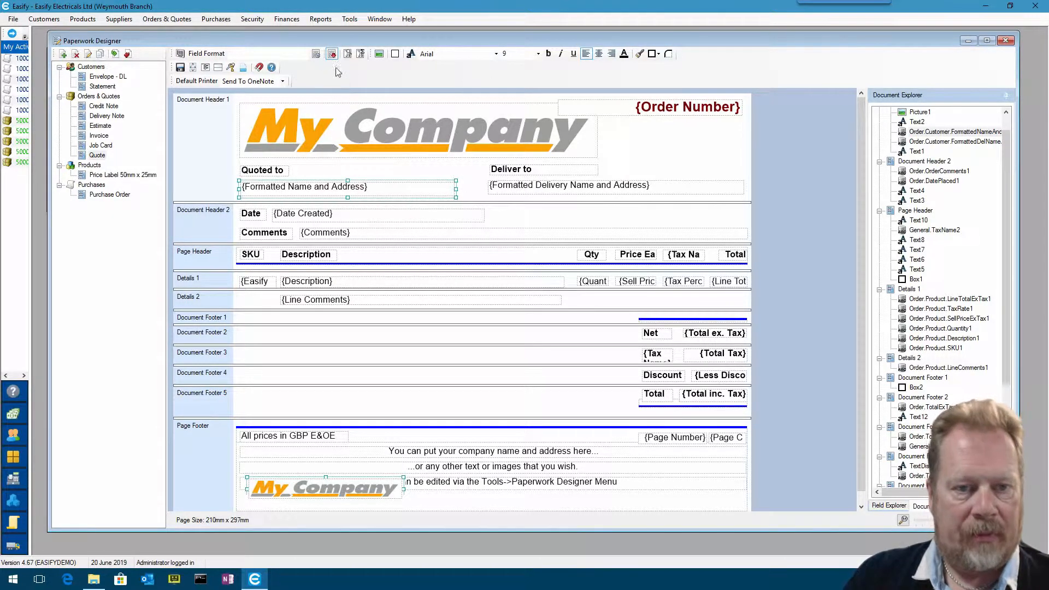
{"action": "left_click", "coordinate": [374, 216]}
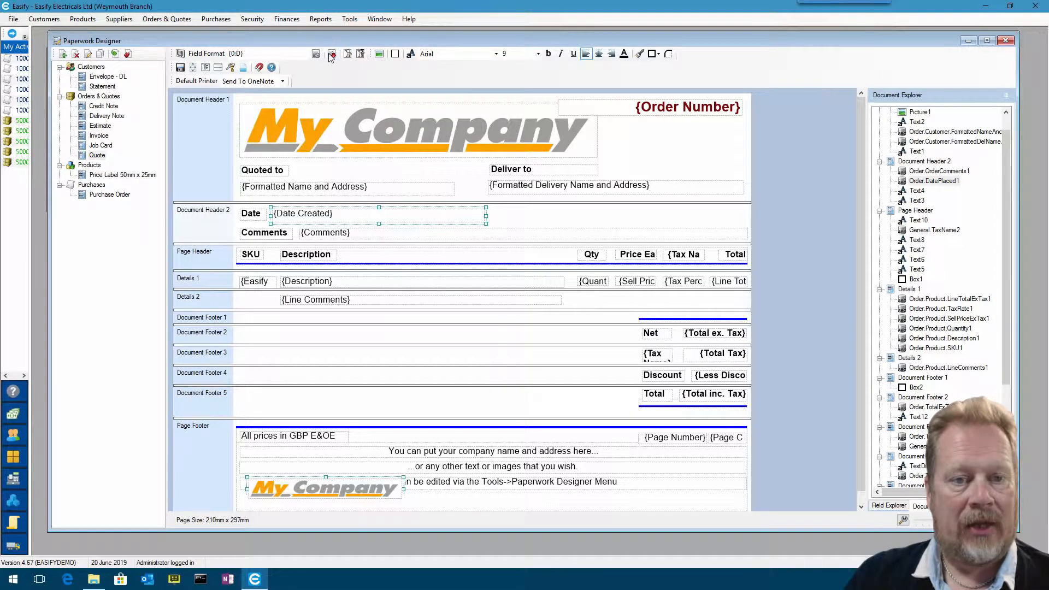
{"action": "left_click", "coordinate": [377, 189]}
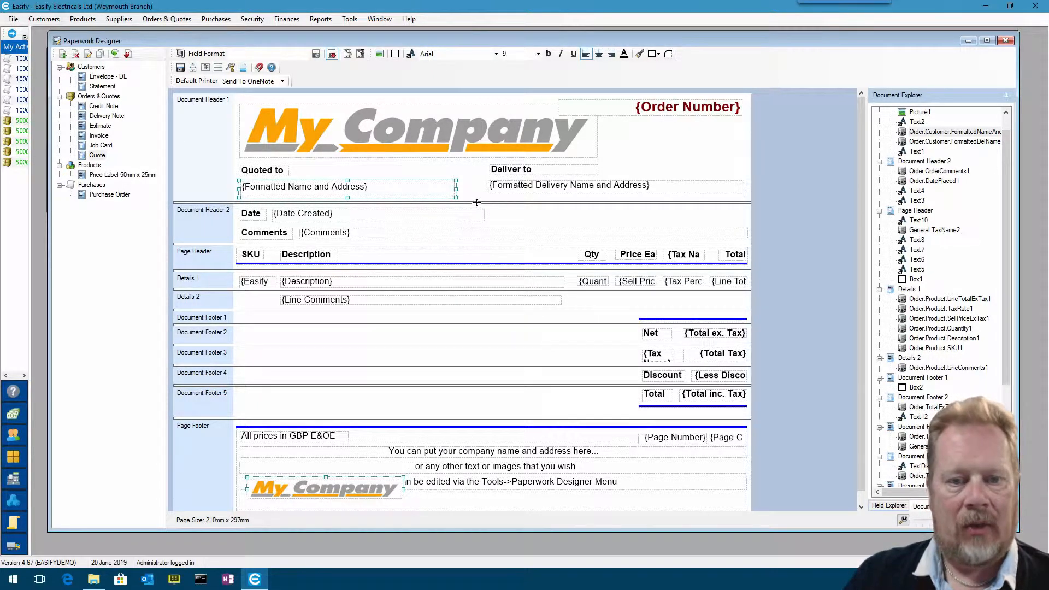
Try making Document Header 1 much taller beneath the address fields, and return it to its compact height.
{"action": "left_click_drag", "start_coordinate": [477, 203], "coordinate": [477, 208]}
{"action": "left_click_drag", "start_coordinate": [473, 279], "coordinate": [473, 280]}
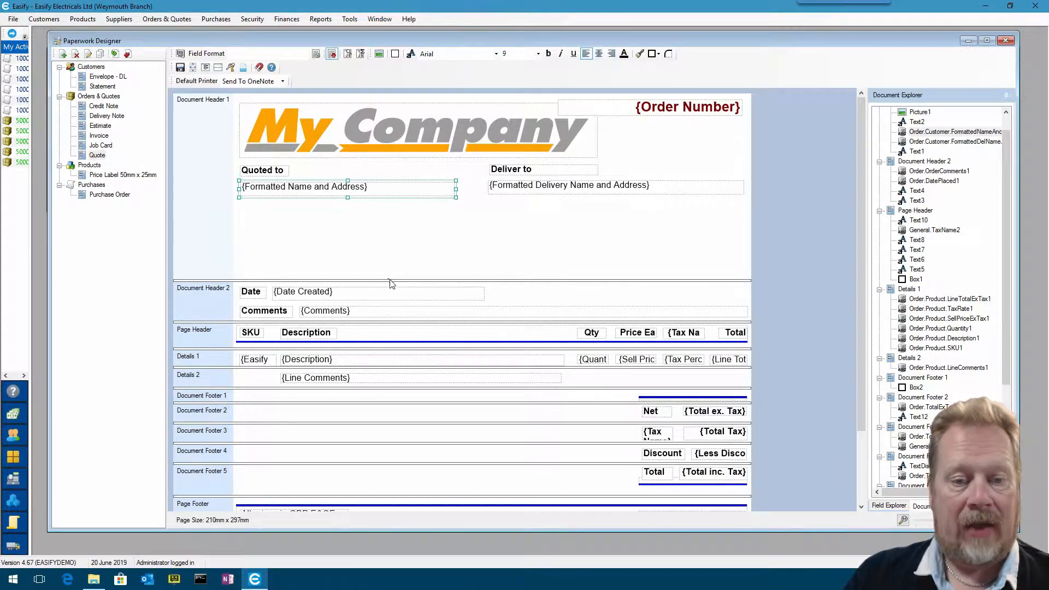
{"action": "left_click_drag", "start_coordinate": [391, 283], "coordinate": [394, 203]}
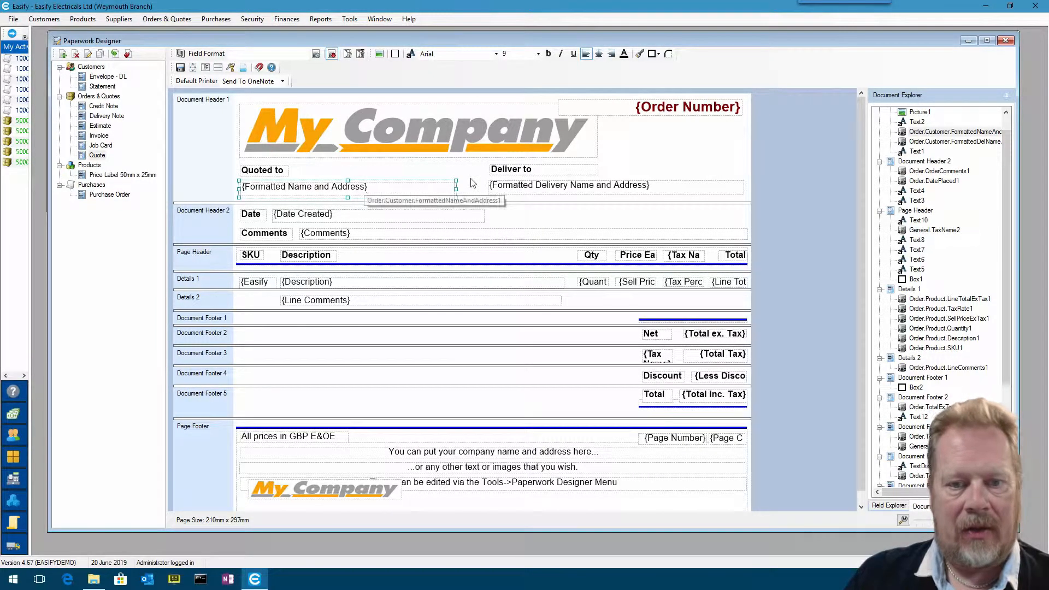
Nudge the Quoted to heading slightly right and up, level with the Deliver to heading, and deselect it.
{"action": "left_click", "coordinate": [268, 171]}
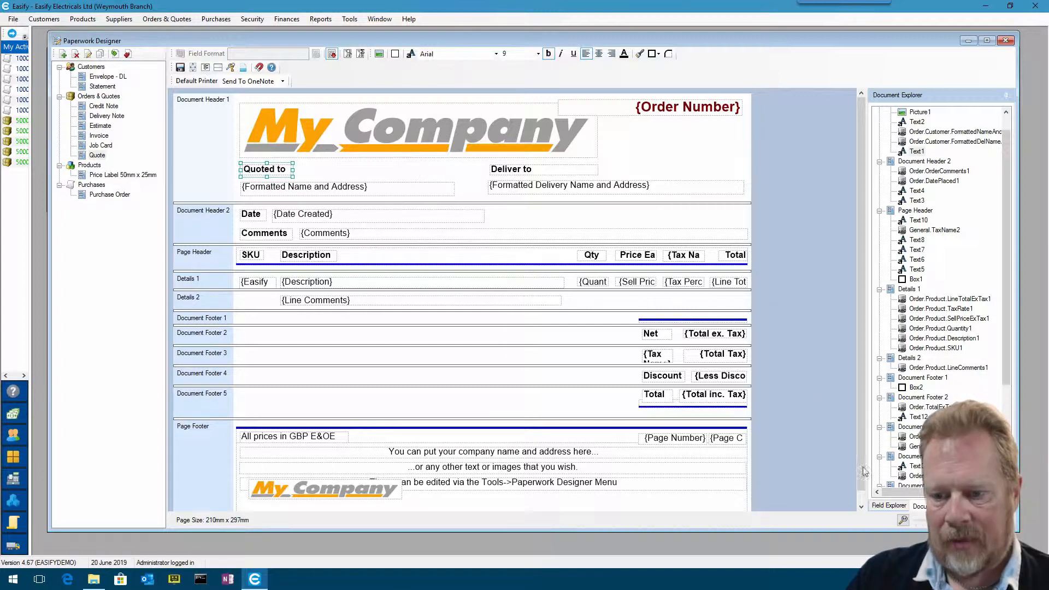
{"action": "left_click_drag", "start_coordinate": [964, 520], "coordinate": [980, 520]}
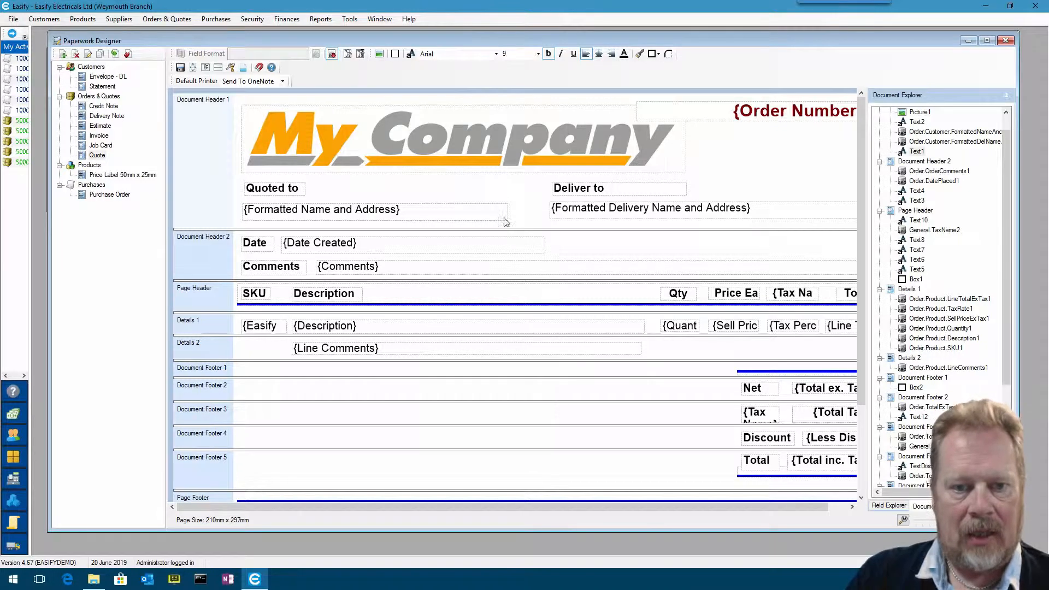
{"action": "left_click", "coordinate": [280, 189]}
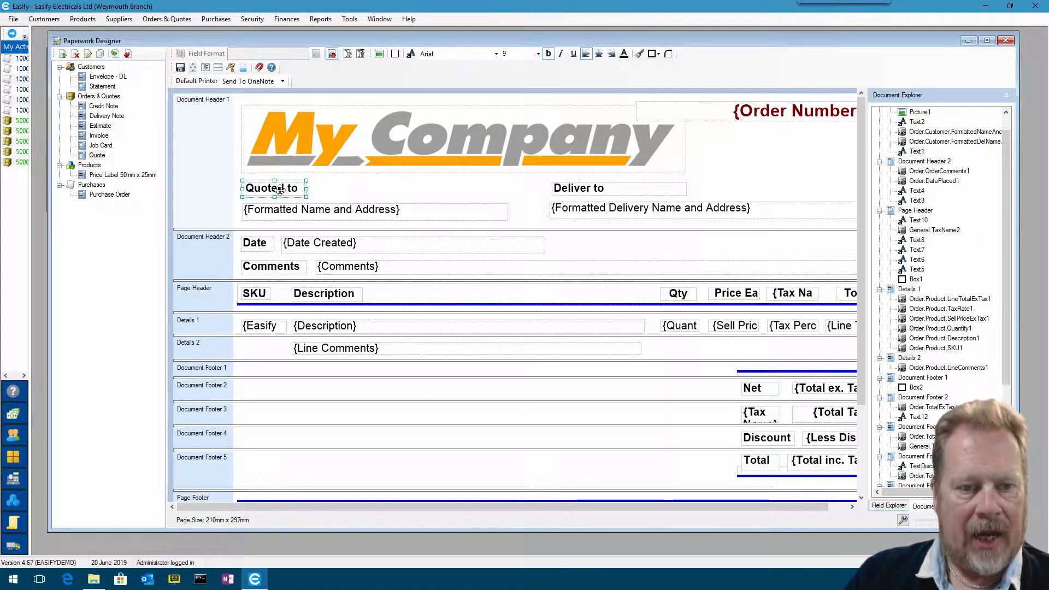
{"action": "left_click_drag", "start_coordinate": [280, 190], "coordinate": [279, 189]}
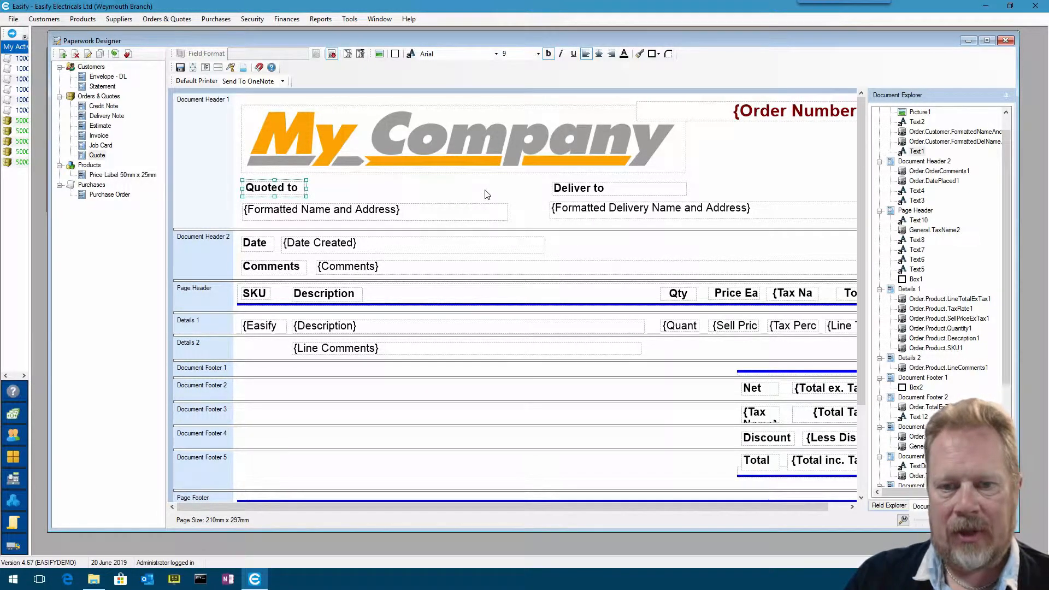
{"action": "left_click", "coordinate": [371, 188]}
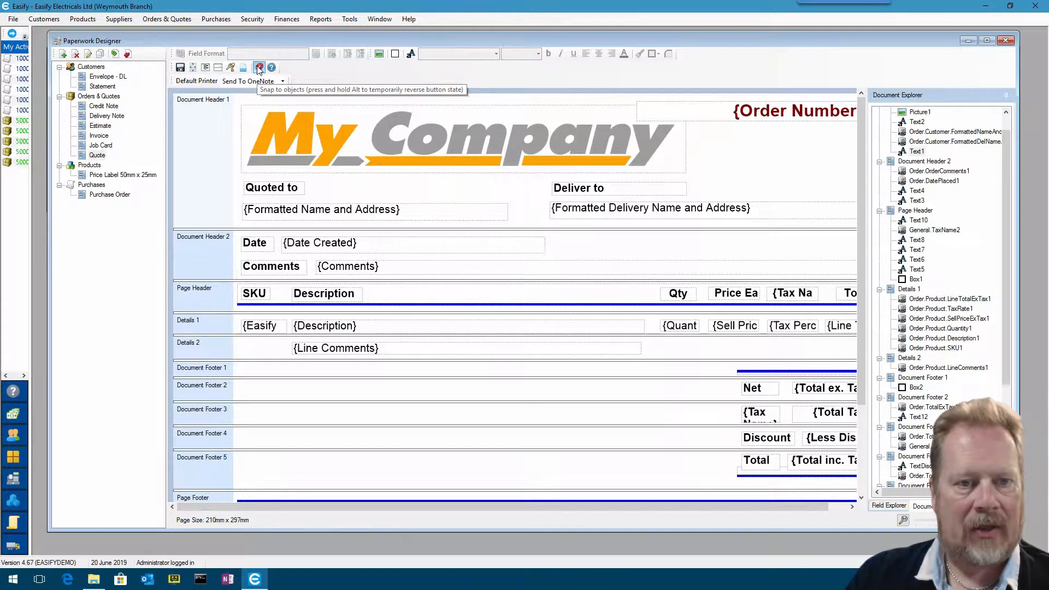
Turn on snapping to objects and align the customer name and address field beneath Quoted to, level with the delivery address field.
{"action": "left_click", "coordinate": [259, 68]}
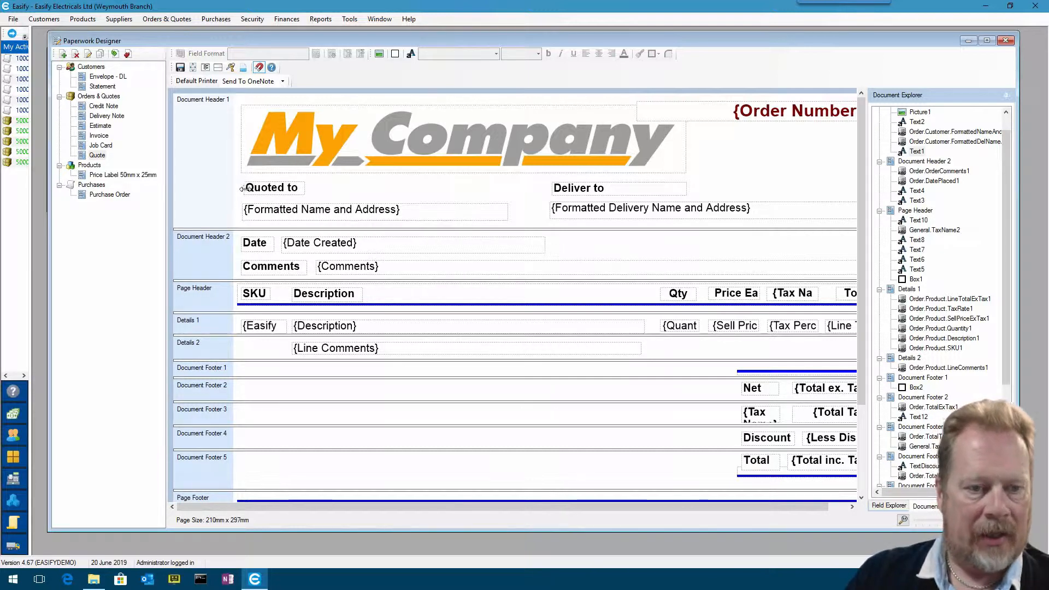
{"action": "left_click", "coordinate": [277, 211]}
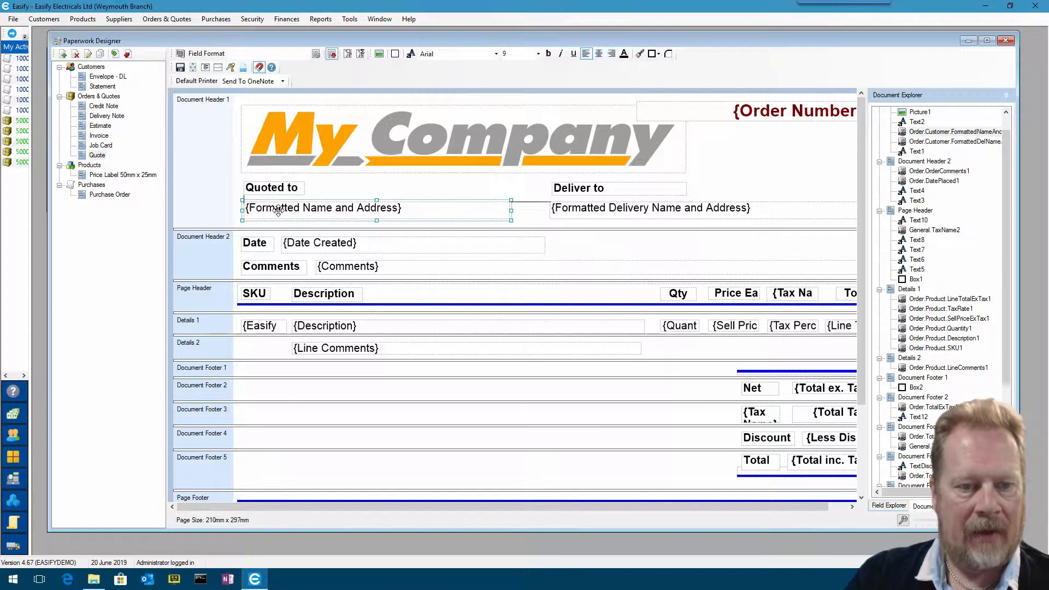
{"action": "key", "text": "Up"}
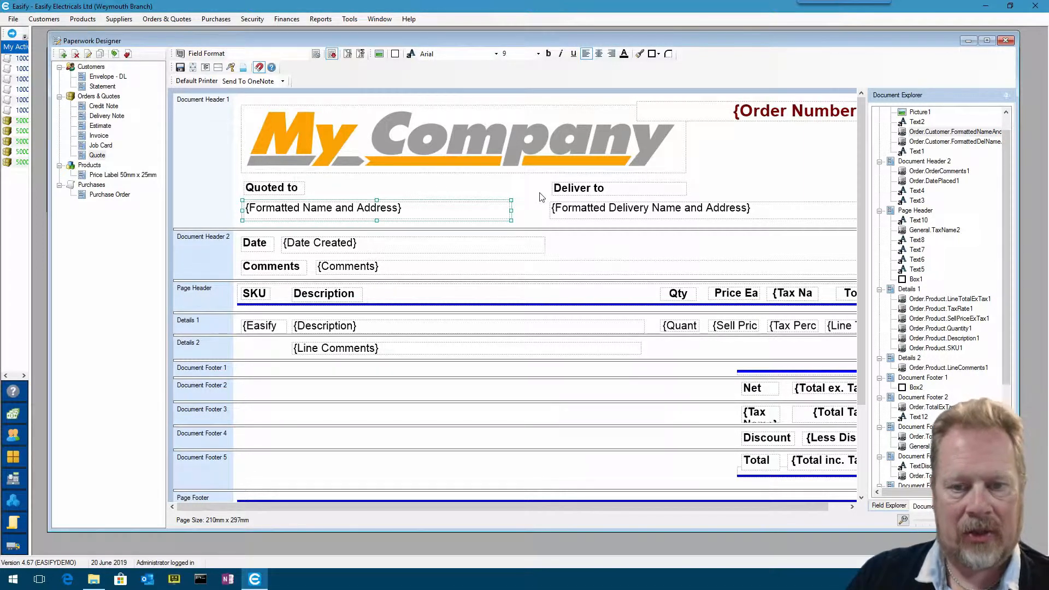
Align the Deliver to heading with the left edge of the delivery name and address field, and deselect the field.
{"action": "left_click", "coordinate": [570, 189]}
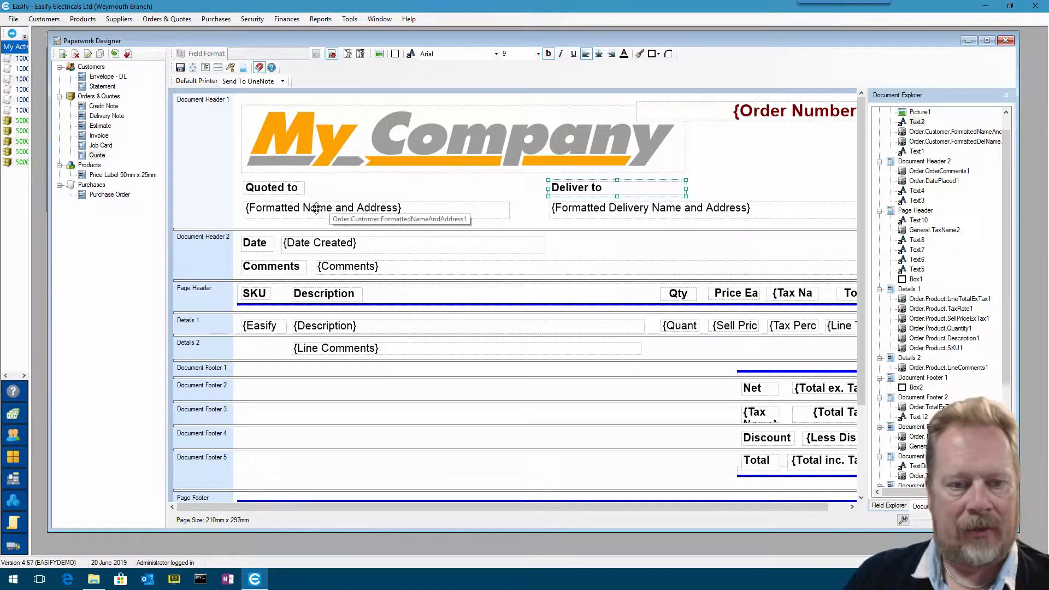
{"action": "left_click", "coordinate": [565, 209]}
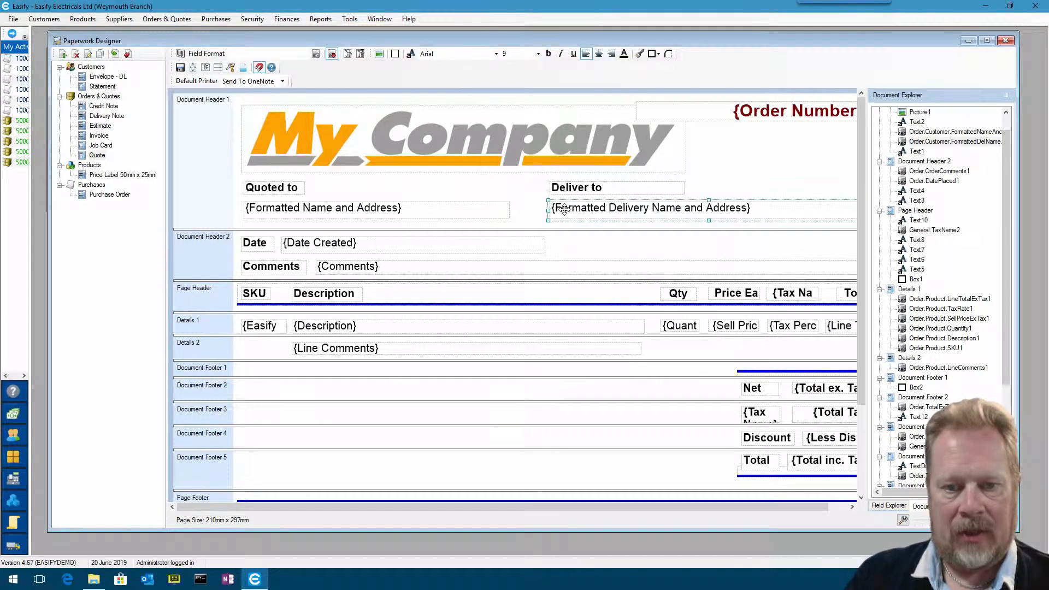
{"action": "left_click_drag", "start_coordinate": [566, 209], "coordinate": [564, 209]}
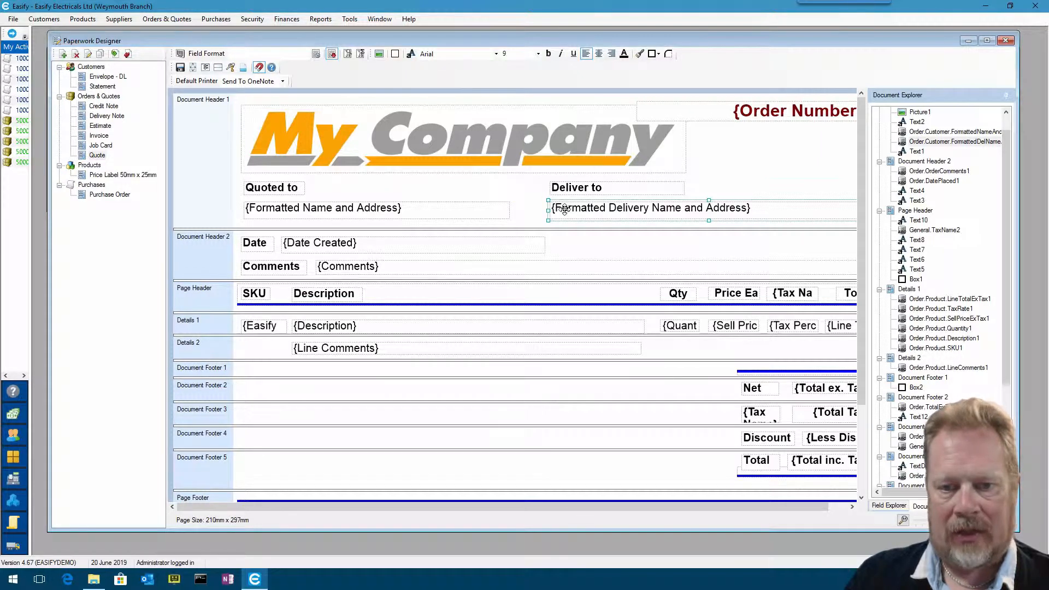
{"action": "left_click", "coordinate": [537, 200]}
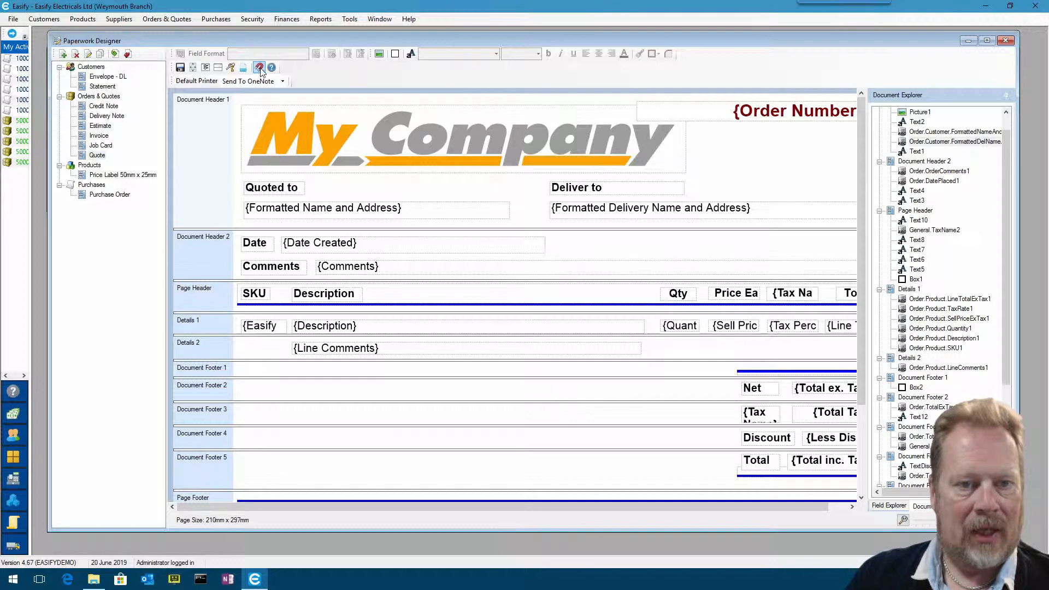
Save the Quote document and shrink the Paperwork Designer window to uncover the open order behind it.
{"action": "left_click", "coordinate": [181, 68]}
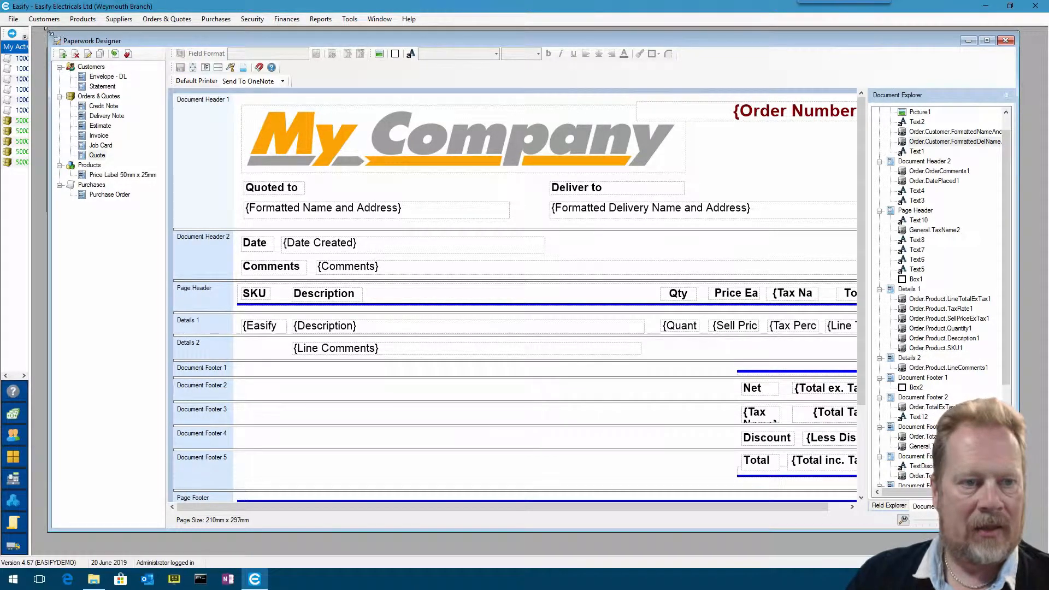
{"action": "left_click_drag", "start_coordinate": [48, 34], "coordinate": [235, 156]}
{"action": "left_click_drag", "start_coordinate": [369, 207], "coordinate": [432, 260]}
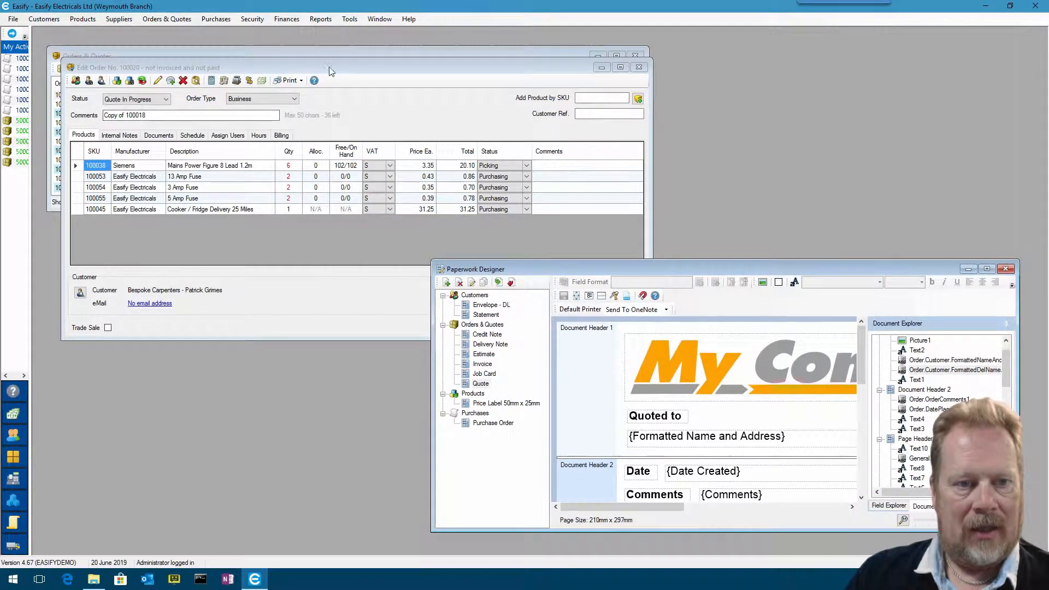
Close and reopen the quote-in-progress order, and generate a preview of its quote.
{"action": "left_click", "coordinate": [351, 61]}
{"action": "left_click_drag", "start_coordinate": [351, 61], "coordinate": [348, 48]}
{"action": "left_click", "coordinate": [635, 54]}
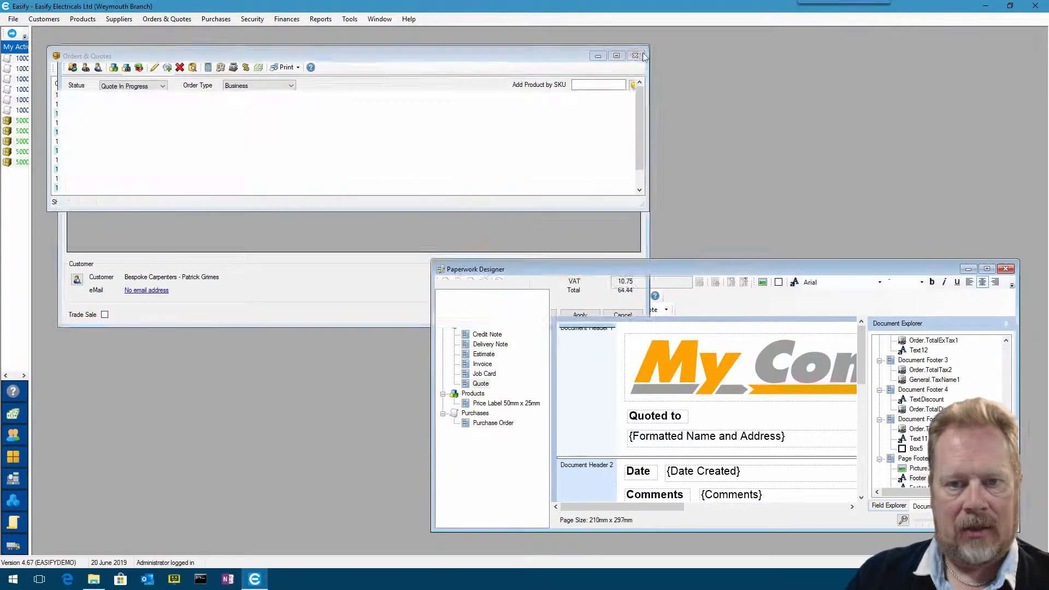
{"action": "double_click", "coordinate": [217, 96]}
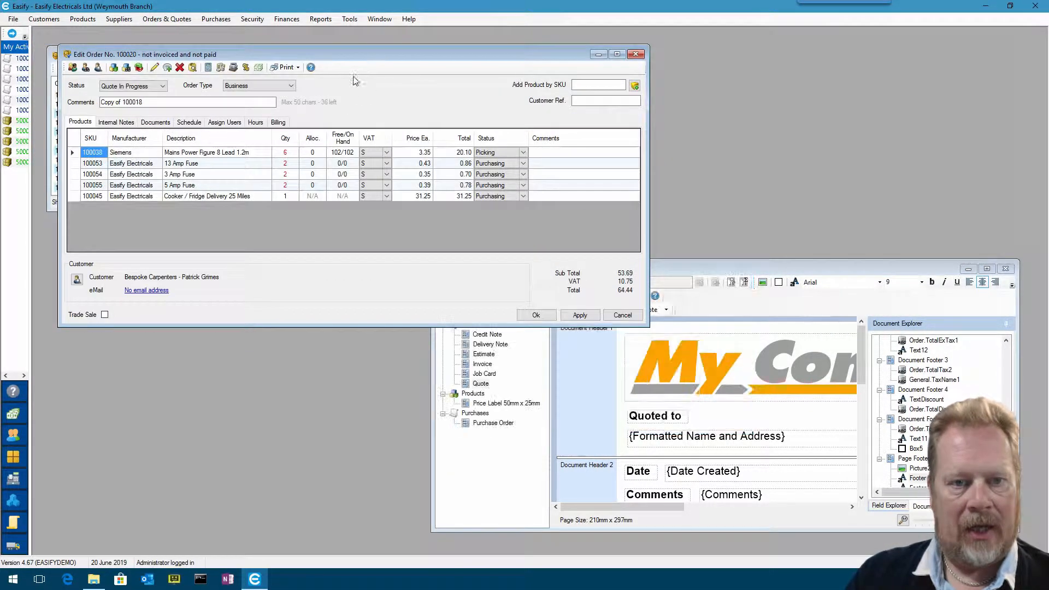
{"action": "left_click", "coordinate": [299, 67]}
{"action": "left_click", "coordinate": [311, 109]}
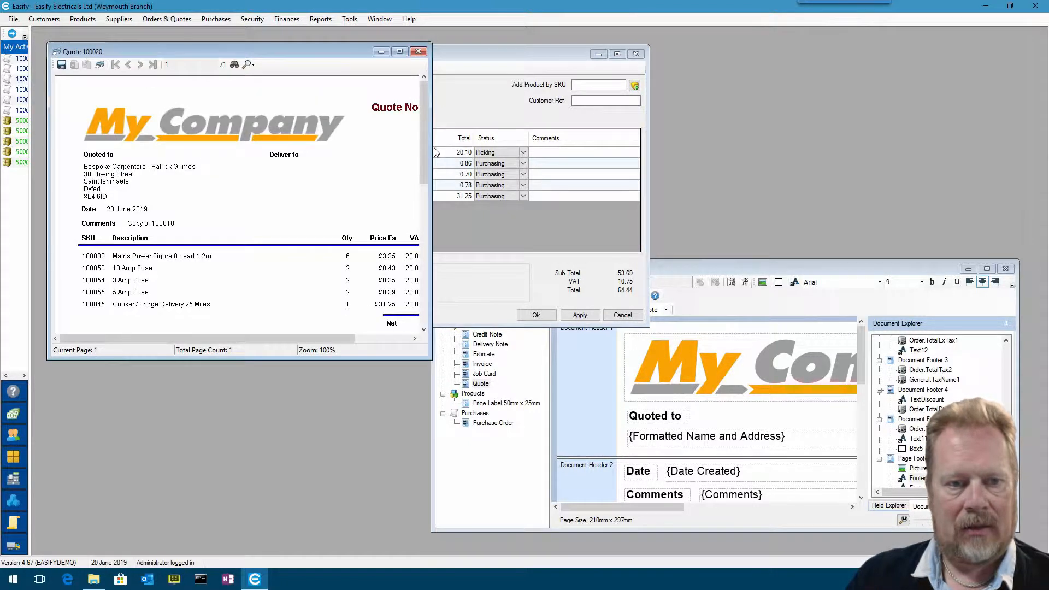
Enlarge the quote preview and examine the header logo, address layout and footer logo.
{"action": "left_click_drag", "start_coordinate": [425, 353], "coordinate": [556, 443]}
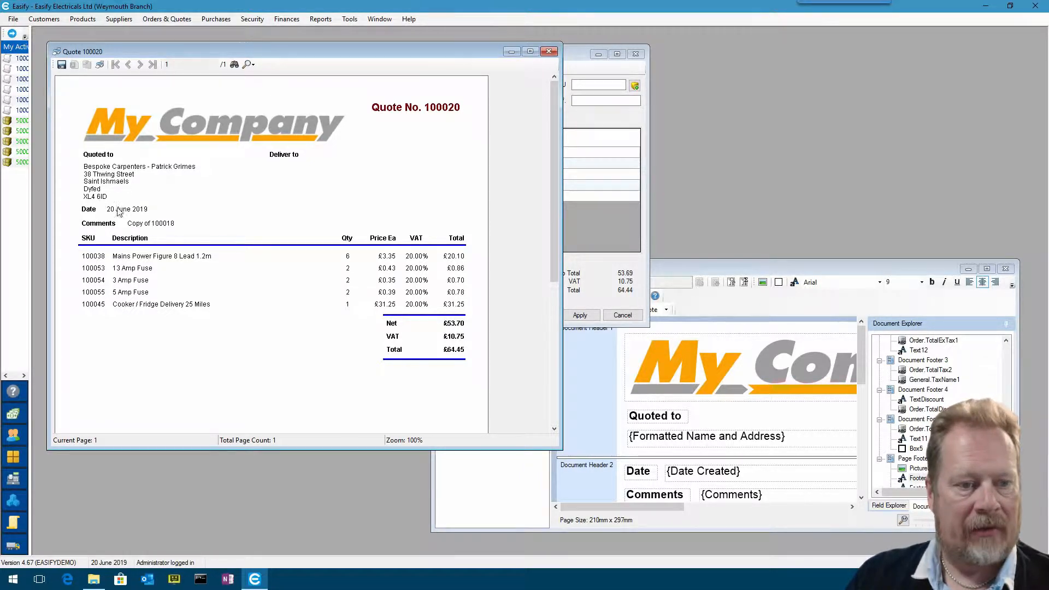
{"action": "left_click_drag", "start_coordinate": [553, 180], "coordinate": [555, 330]}
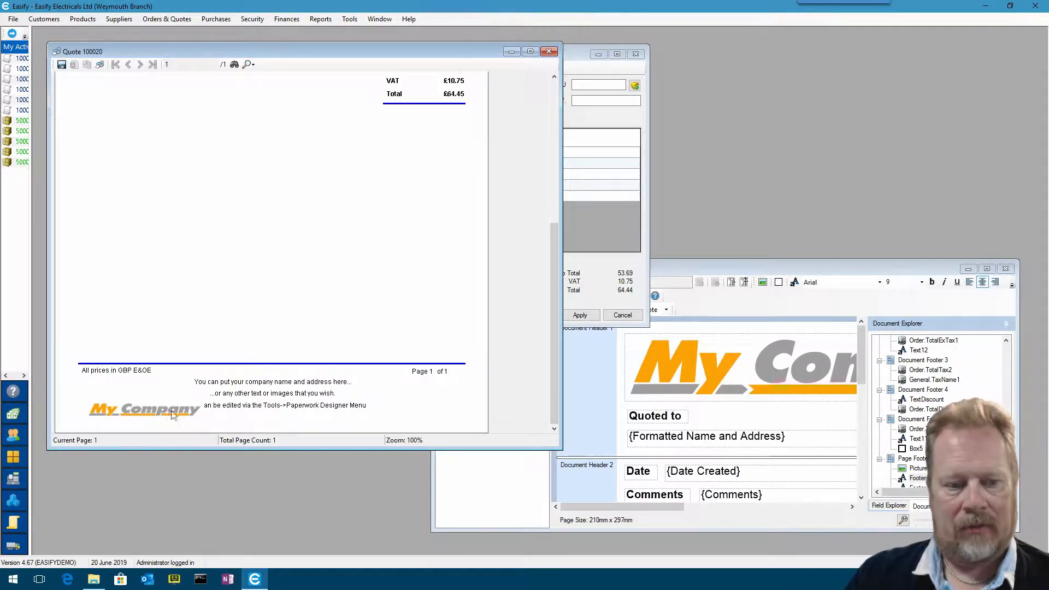
{"action": "left_click", "coordinate": [556, 93]}
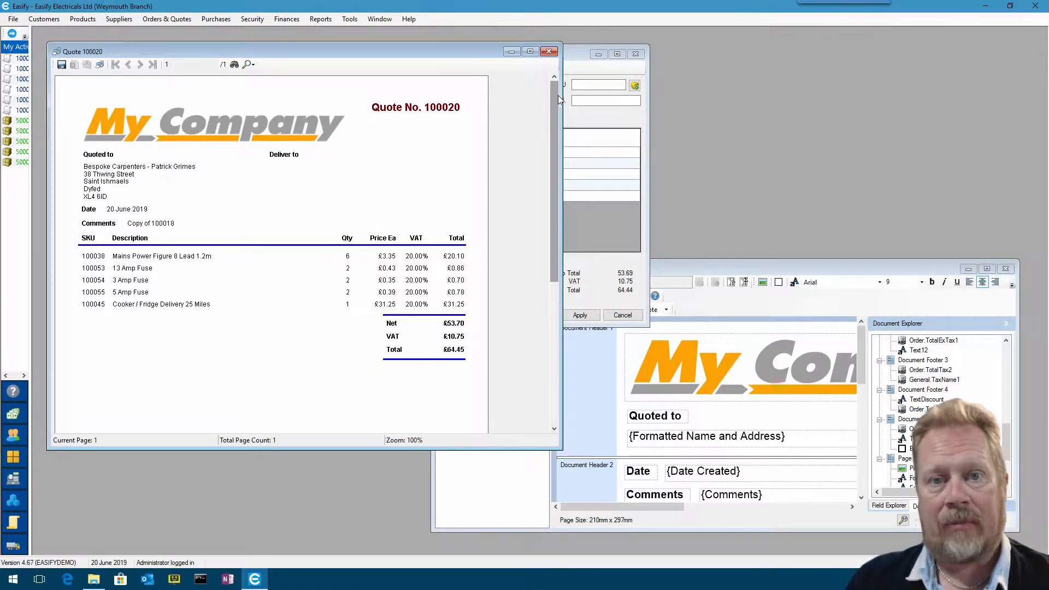